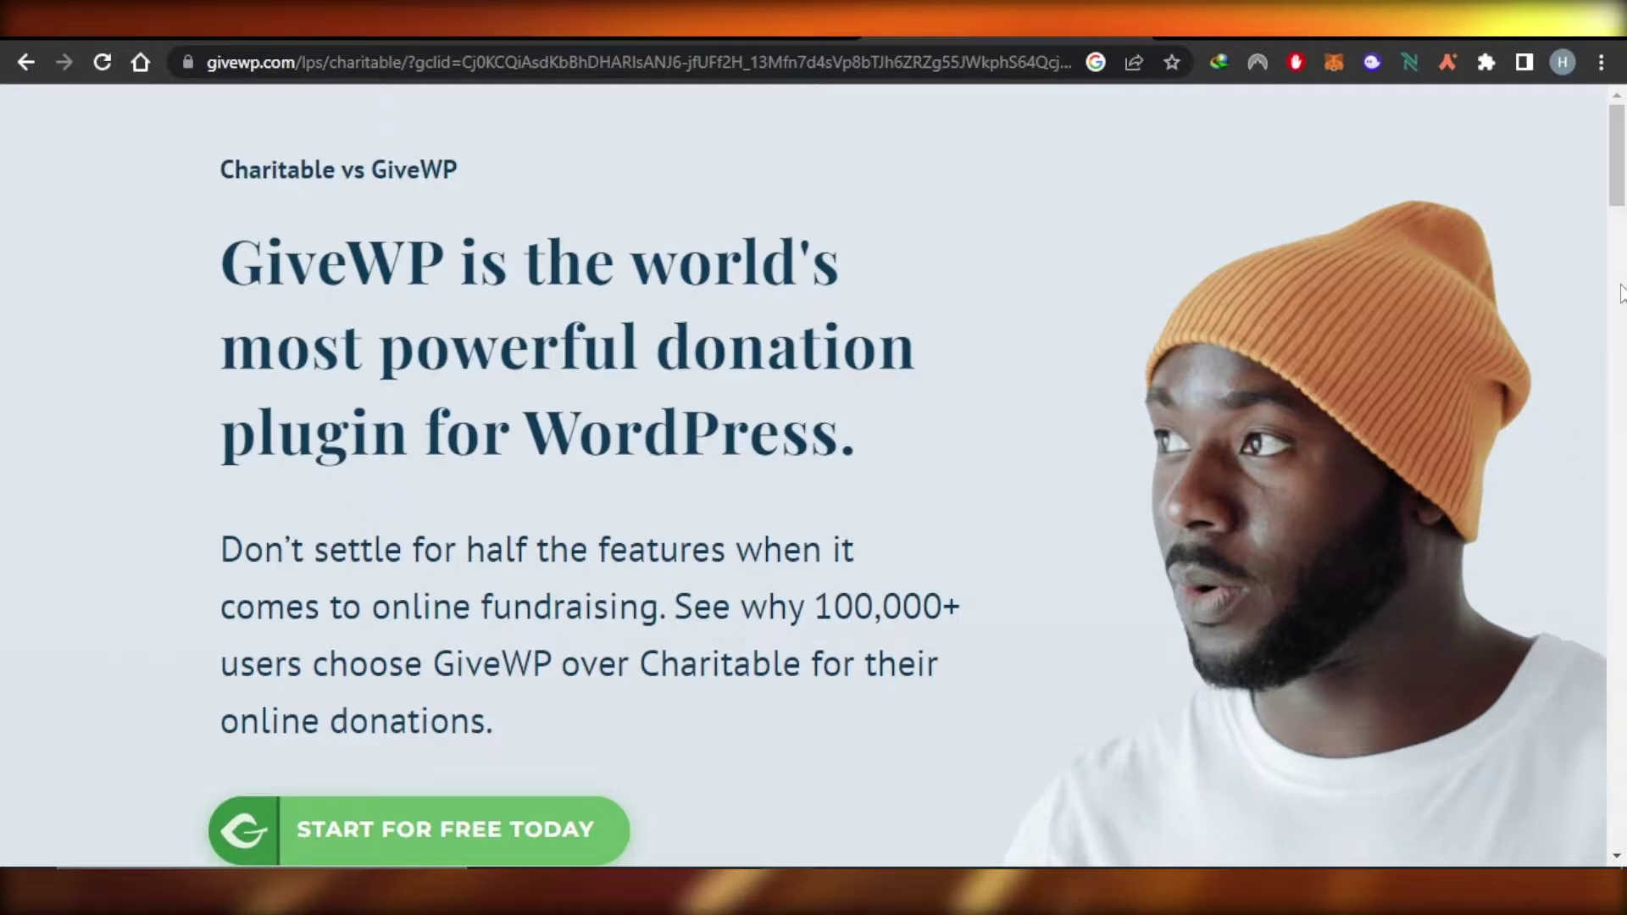
- Examine the GiveWP vs Charitable page, including the fundraising overview, feature comparison, testimonials and footer
mouse_move(1622, 156)
mouse_down()
mouse_move(1622, 385)
mouse_move(1622, 161)
mouse_up()
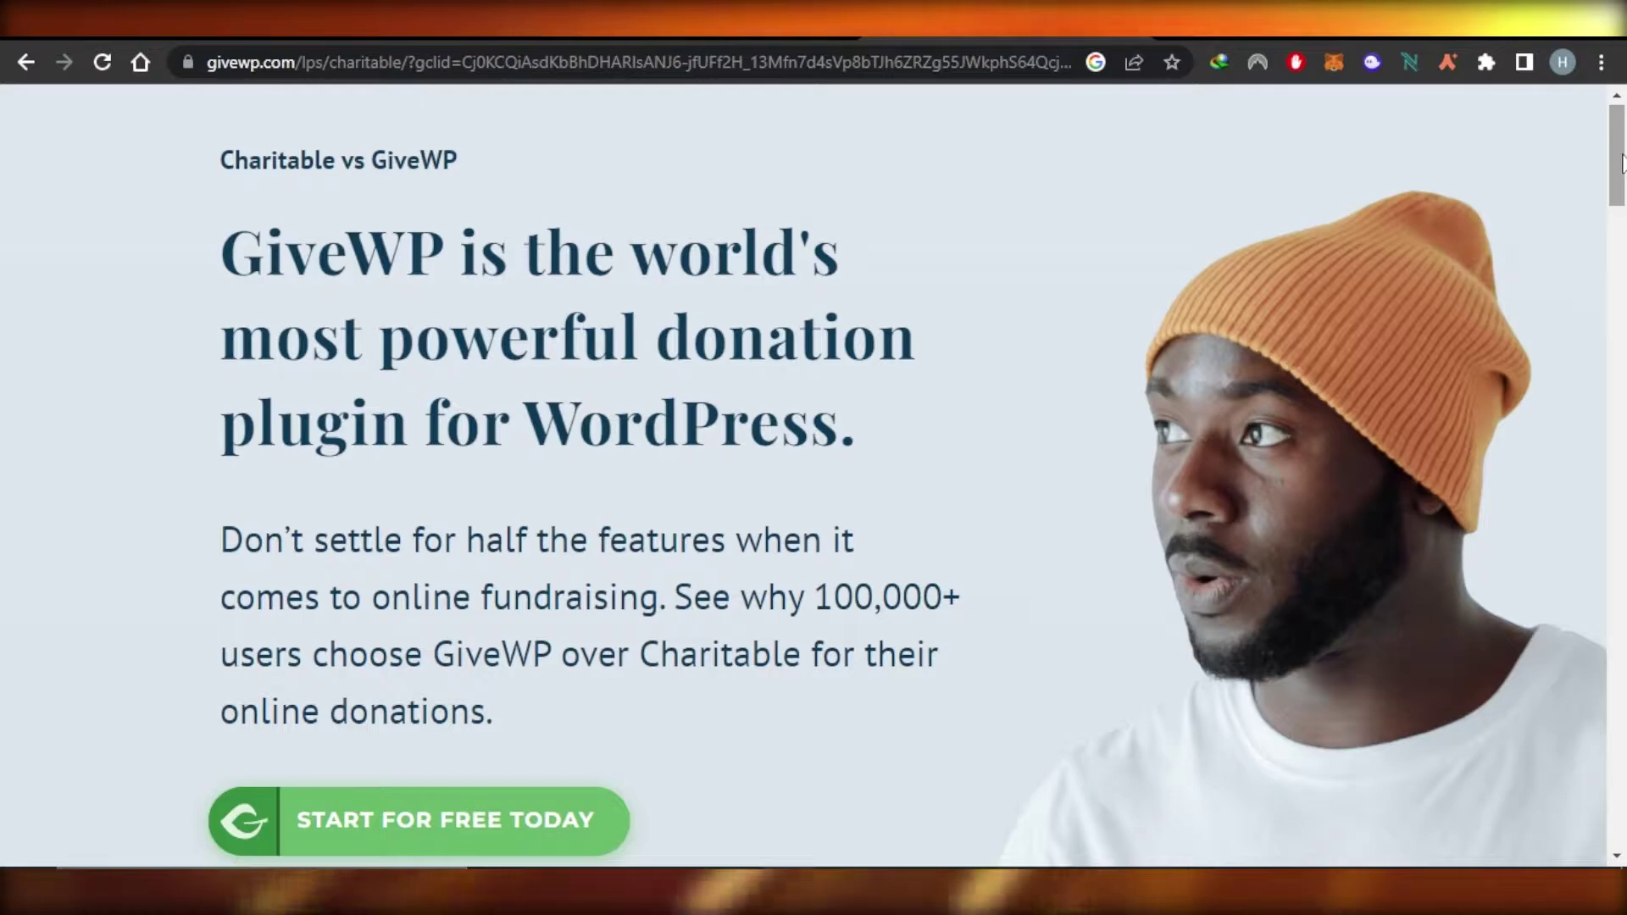
mouse_move(1622, 161)
mouse_down()
mouse_move(1622, 334)
mouse_move(1622, 140)
mouse_up()
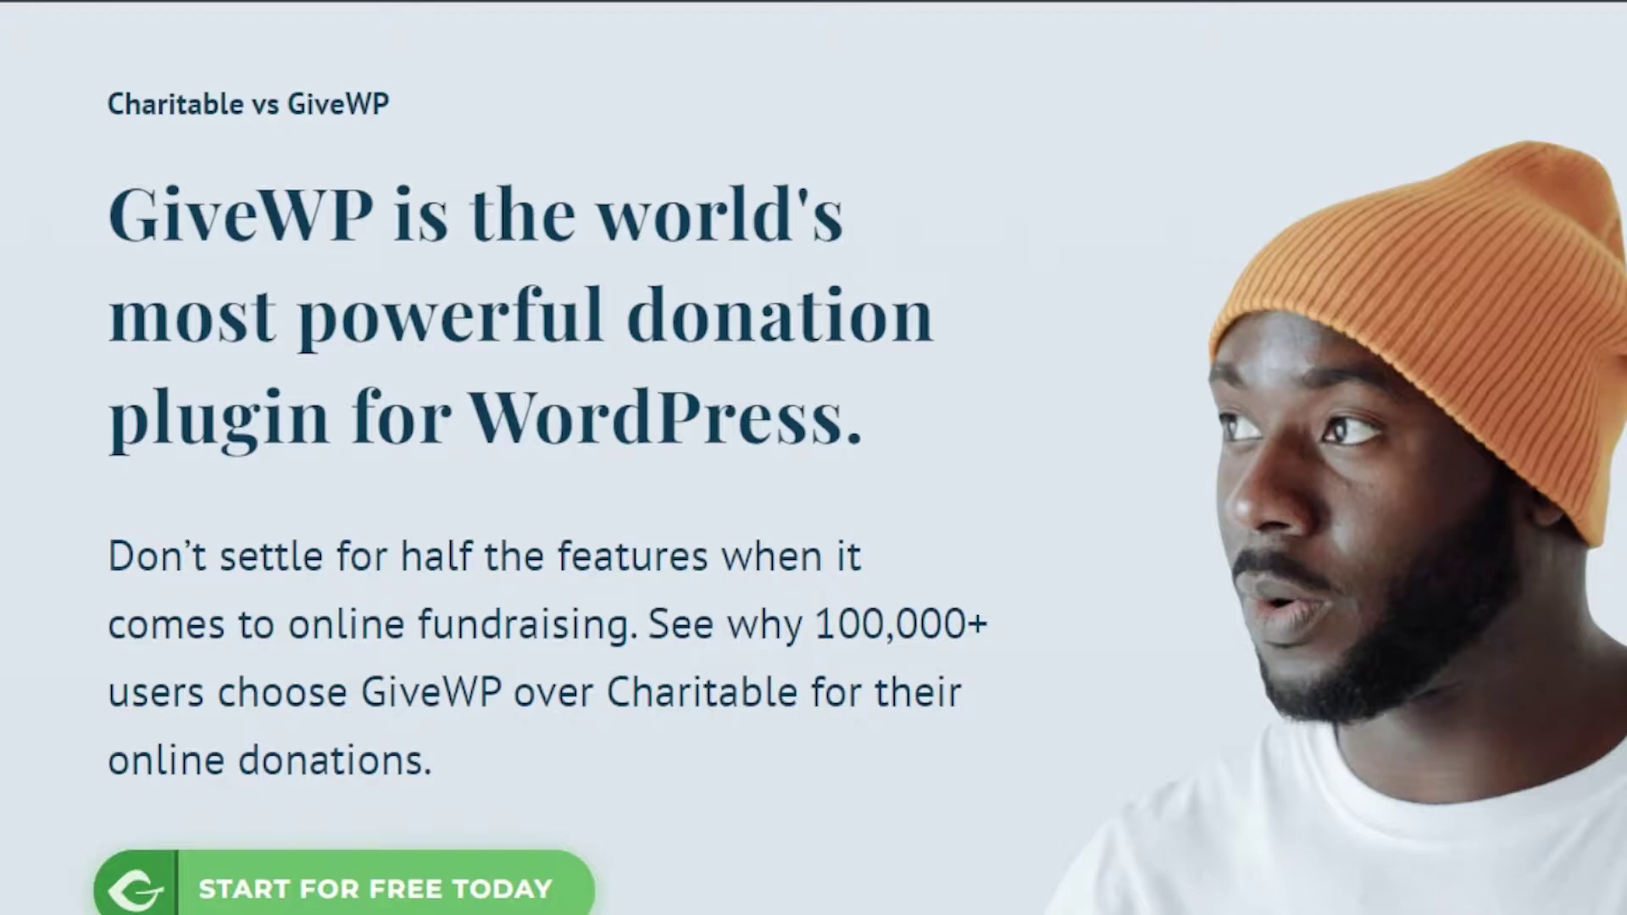
scroll(814, 458, down, 8)
scroll(814, 457, down, 20)
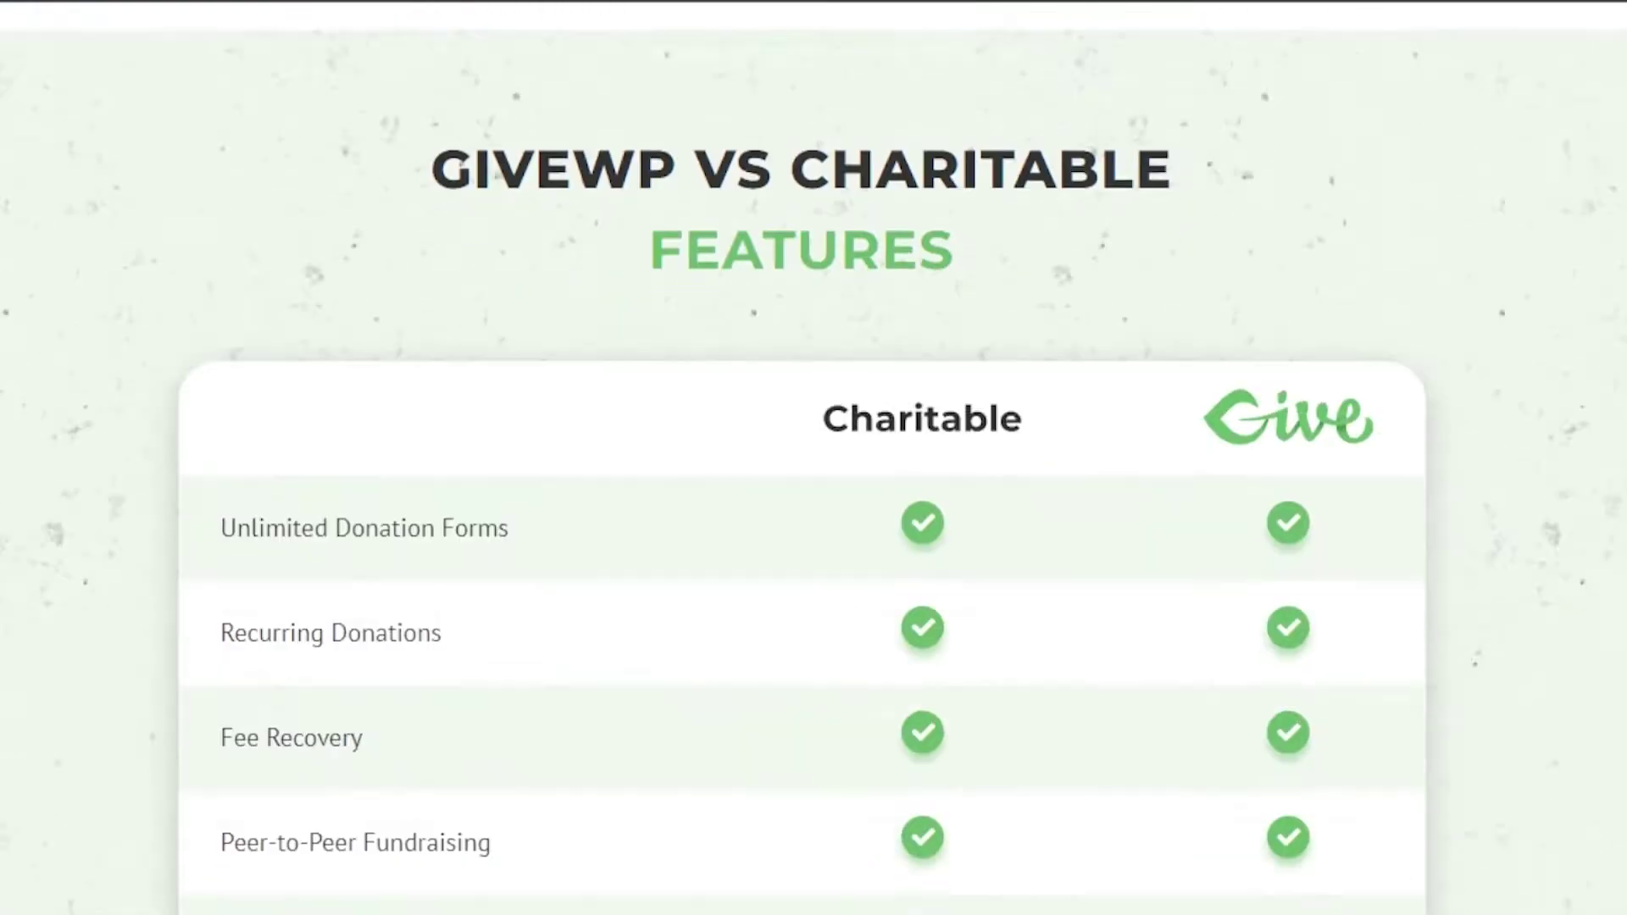
scroll(814, 458, down, 15)
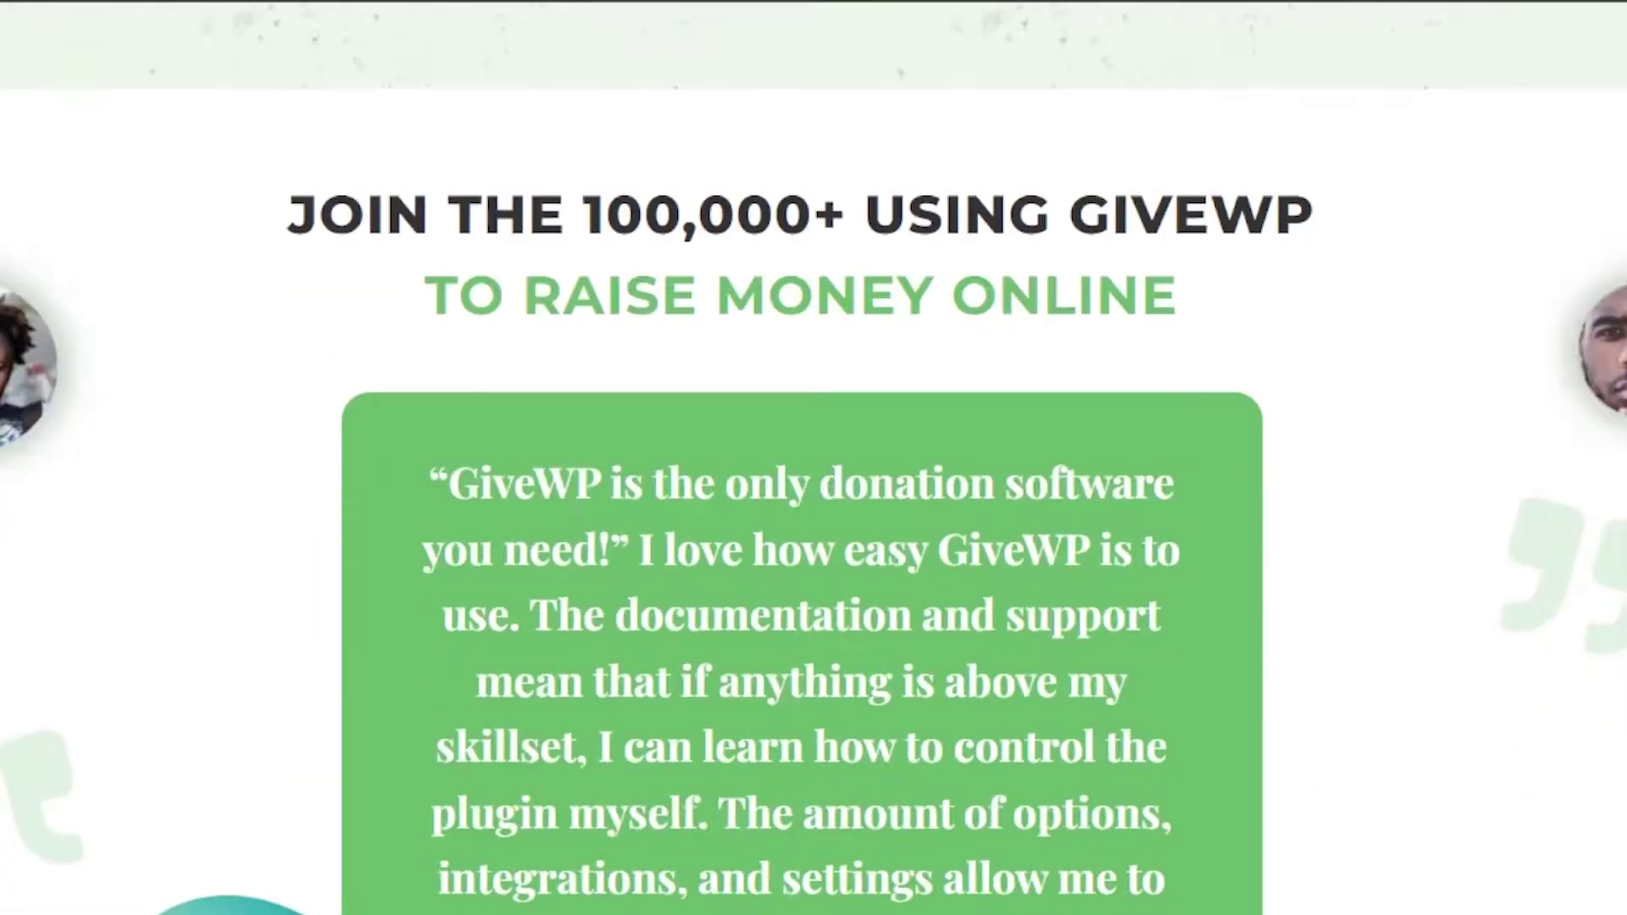
scroll(814, 458, down, 3)
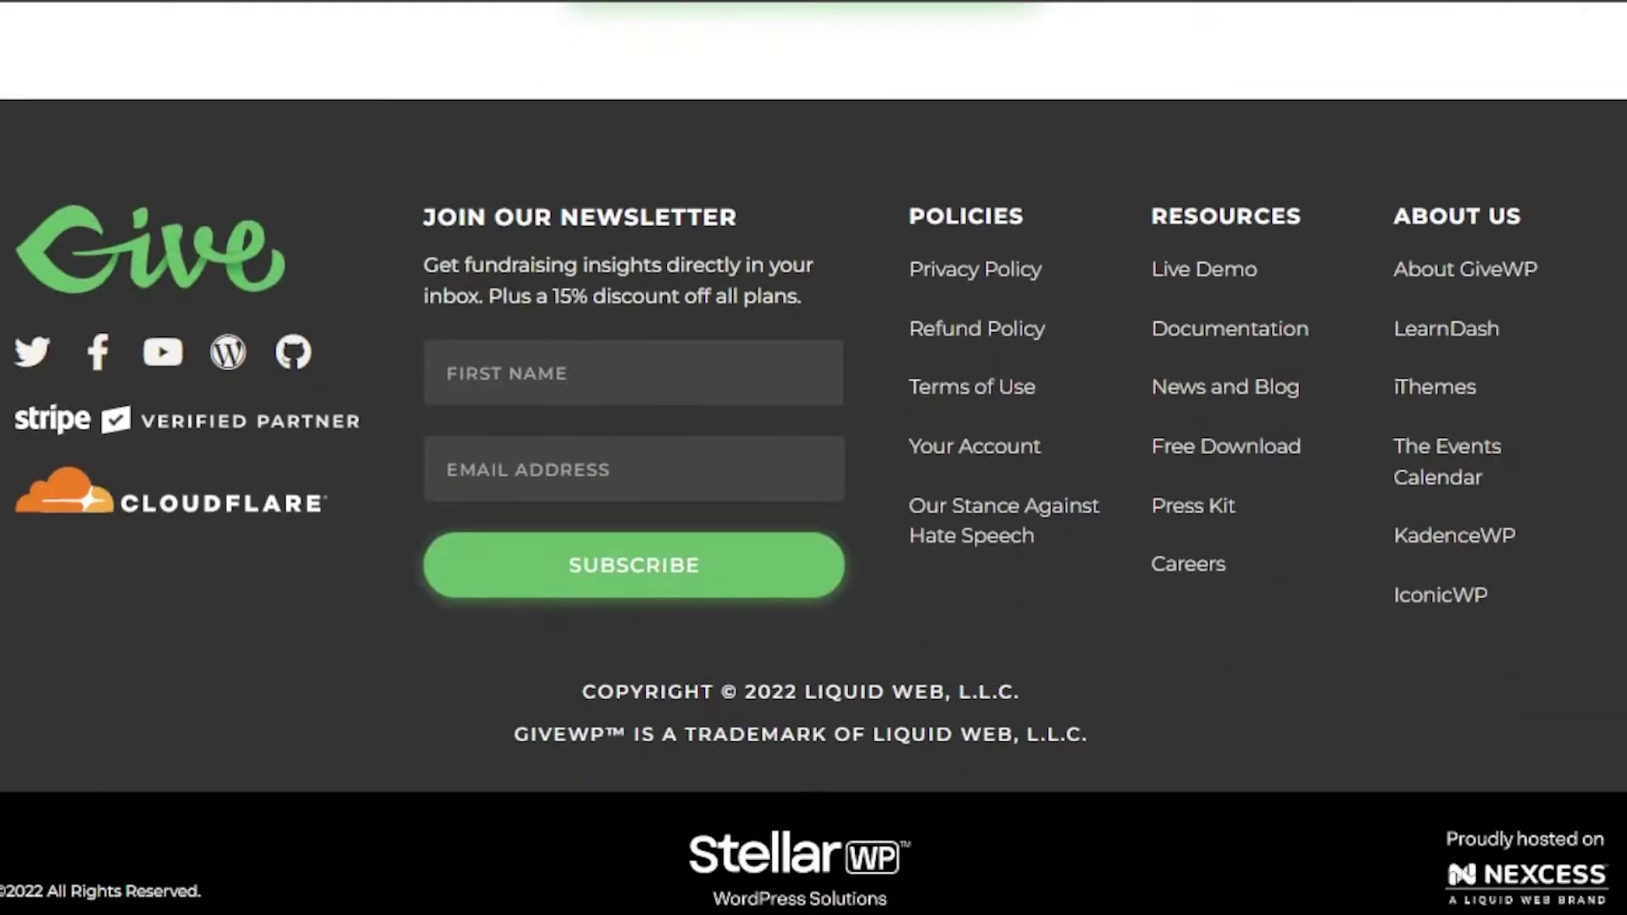
scroll(814, 458, up, 20)
scroll(814, 458, up, 12)
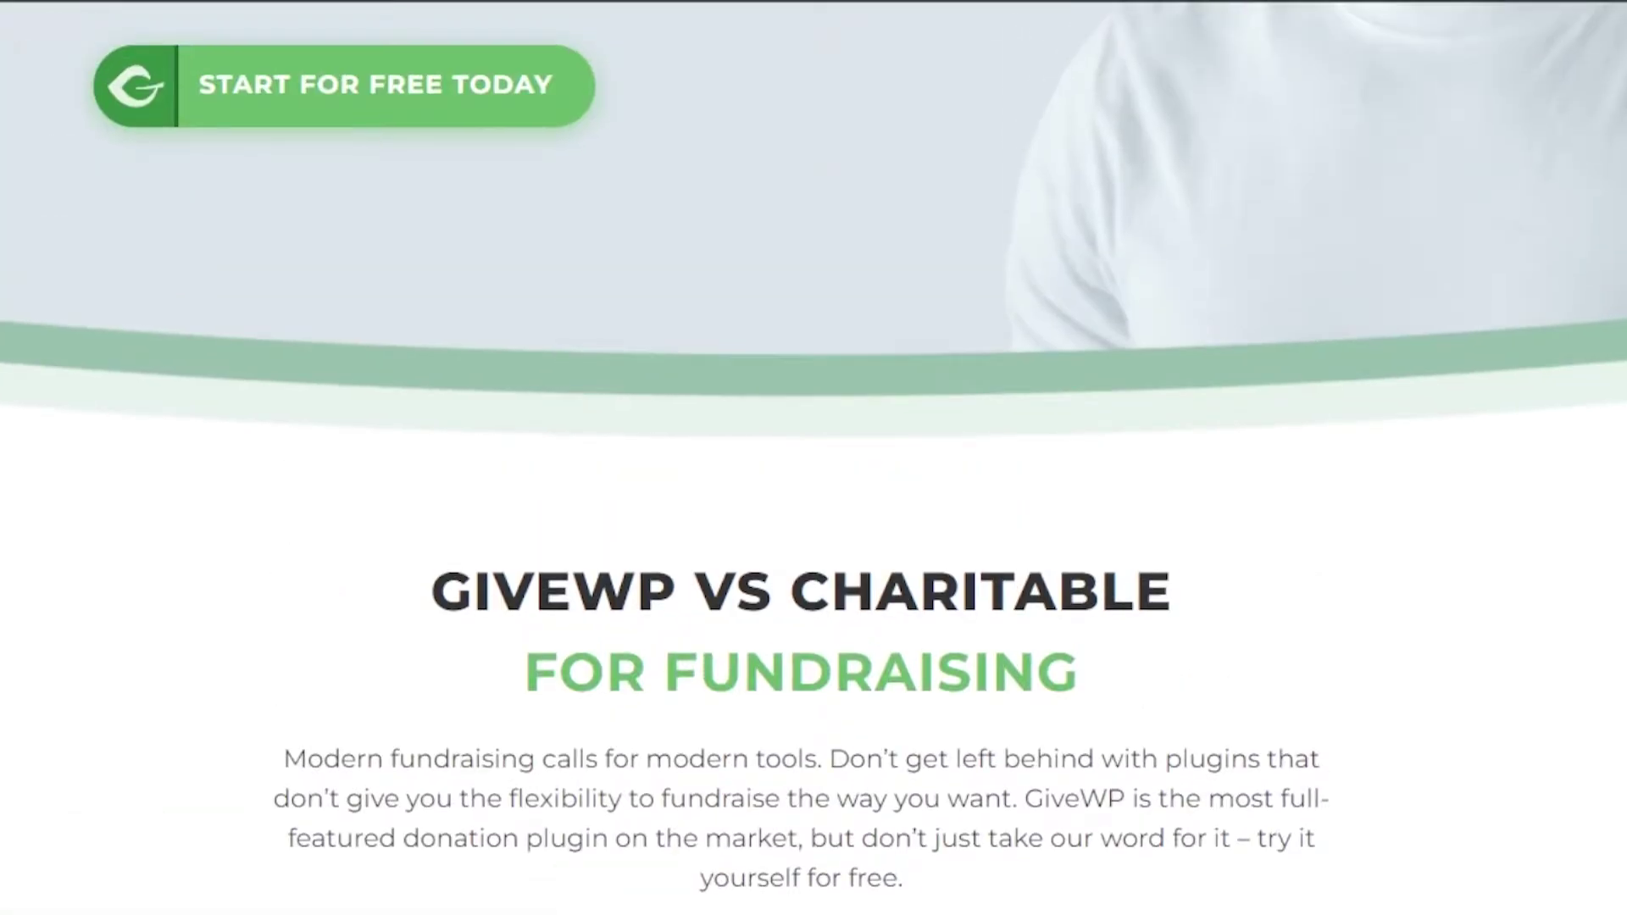
scroll(814, 457, up, 8)
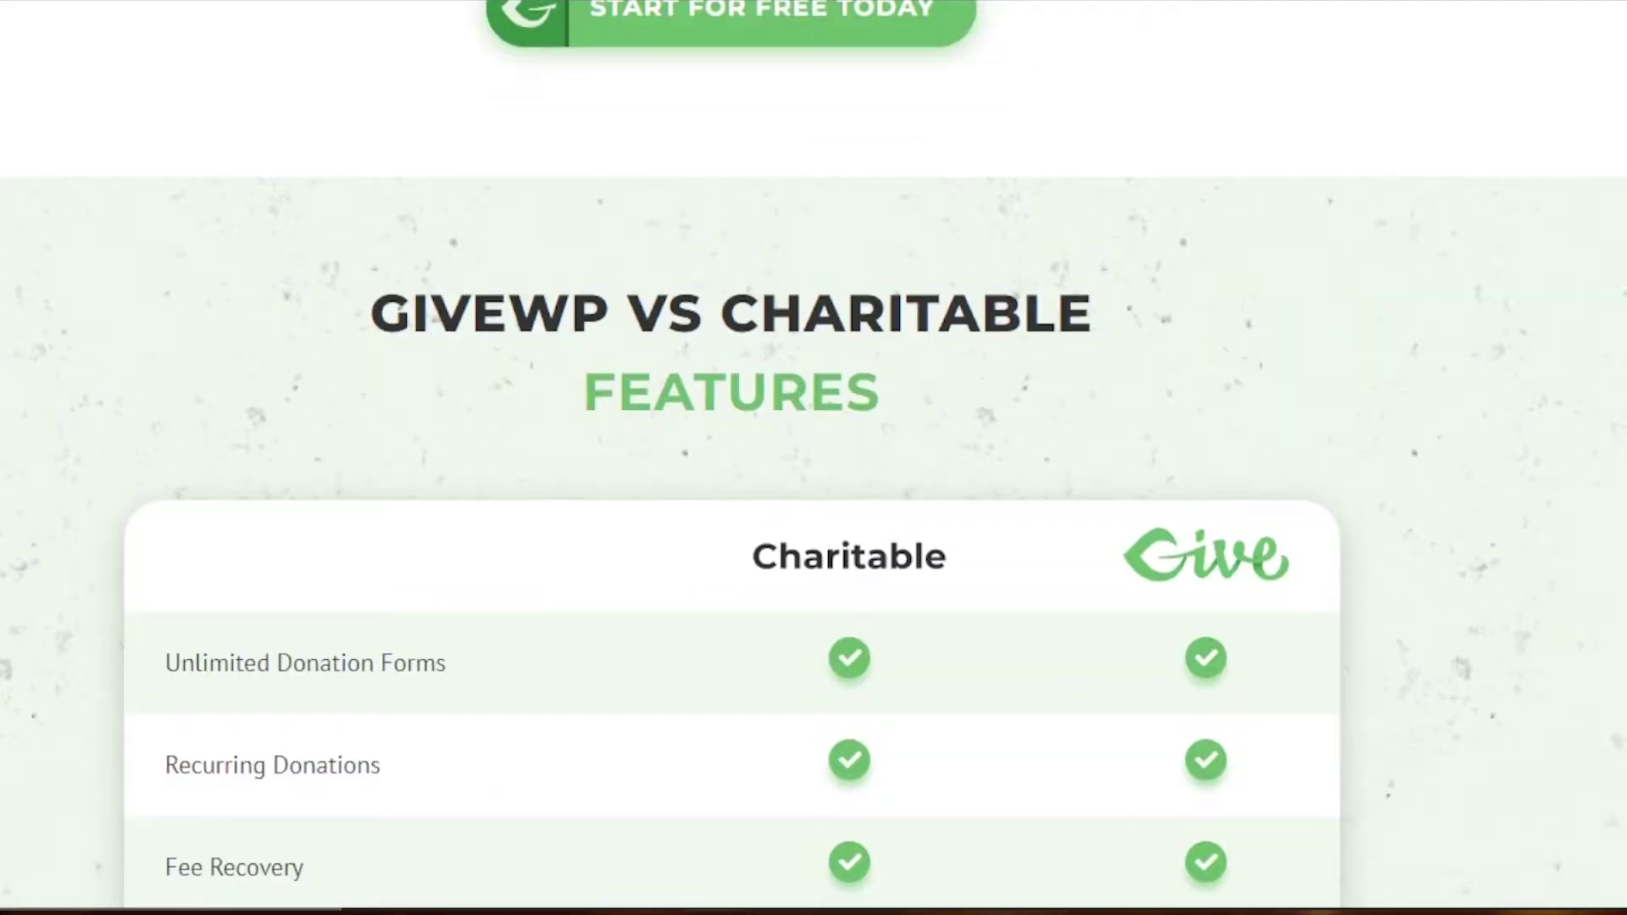
scroll(813, 458, down, 10)
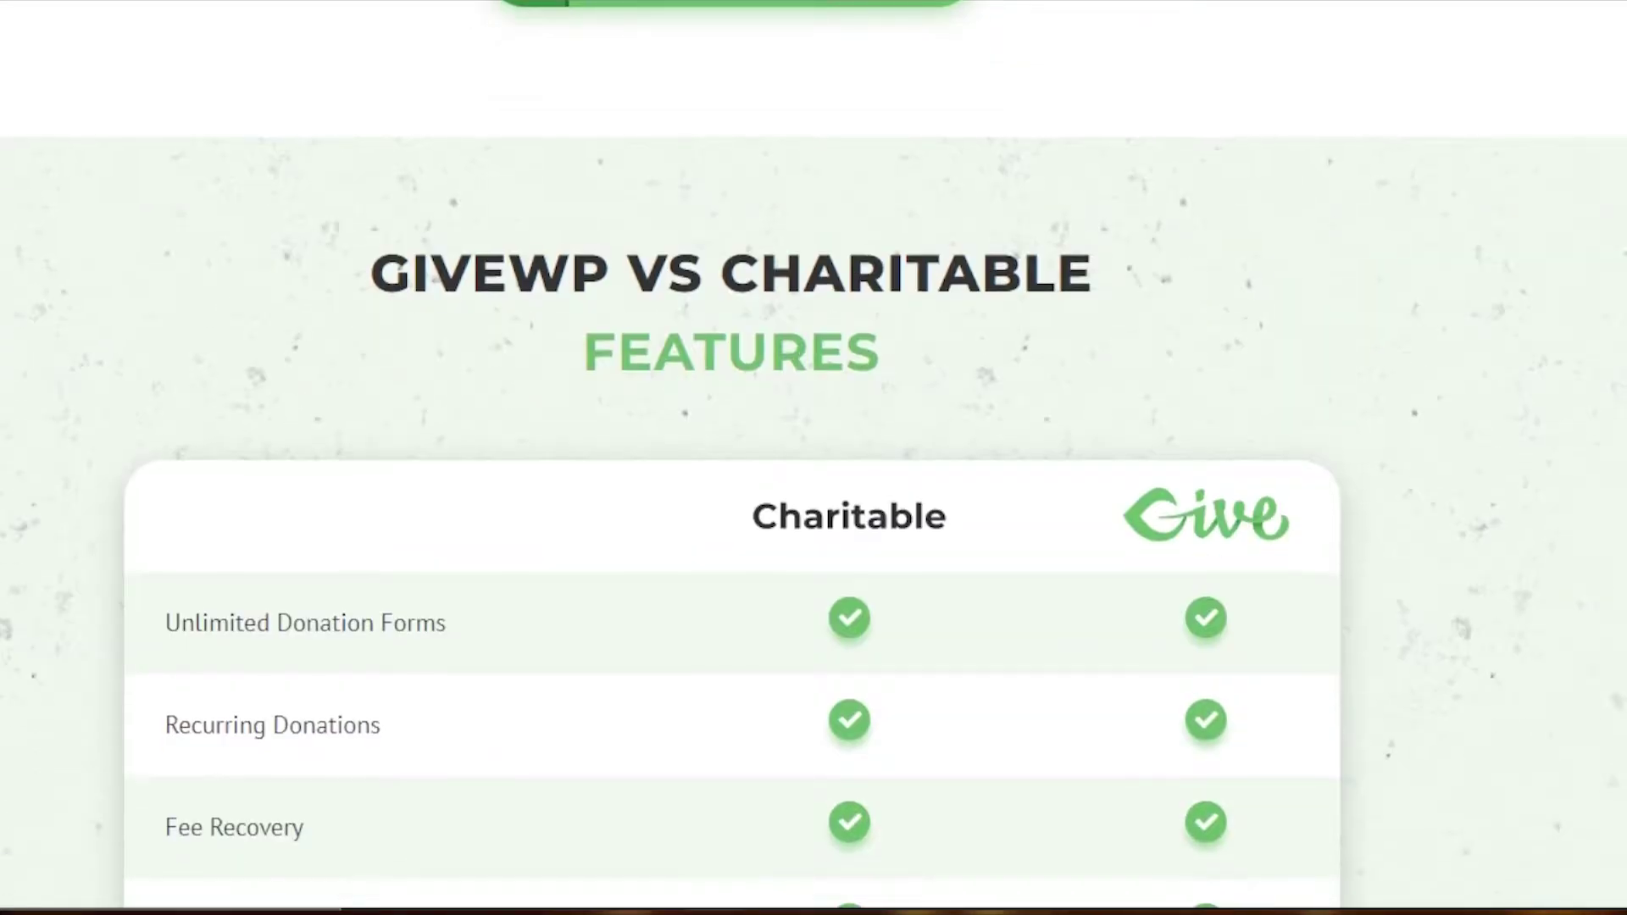
scroll(814, 458, up, 10)
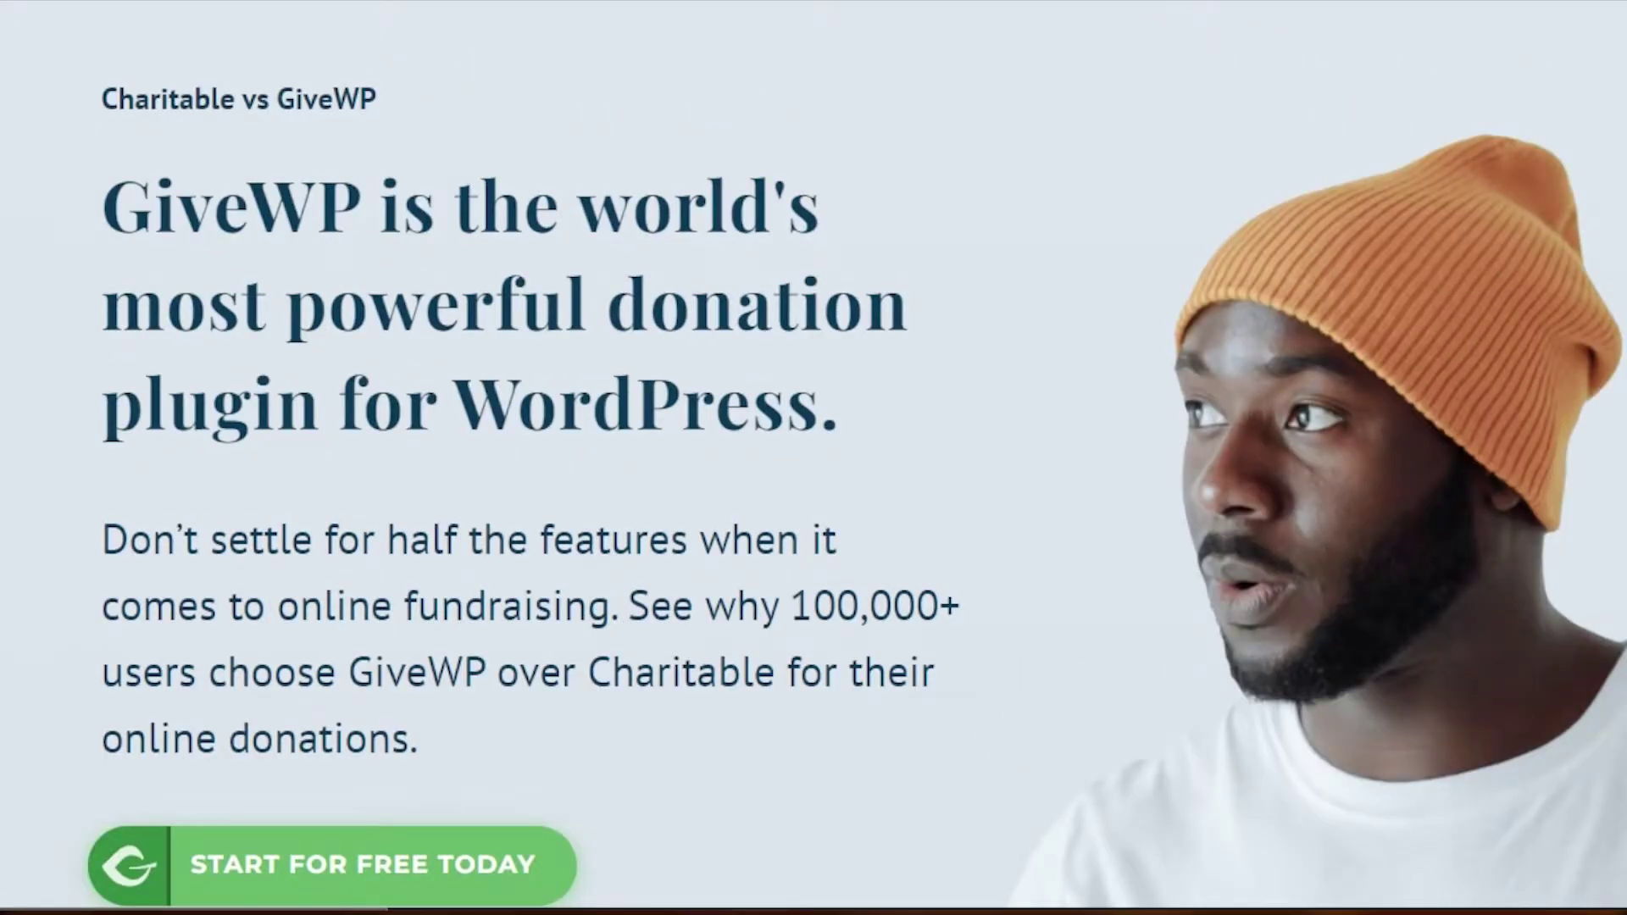
scroll(814, 458, down, 15)
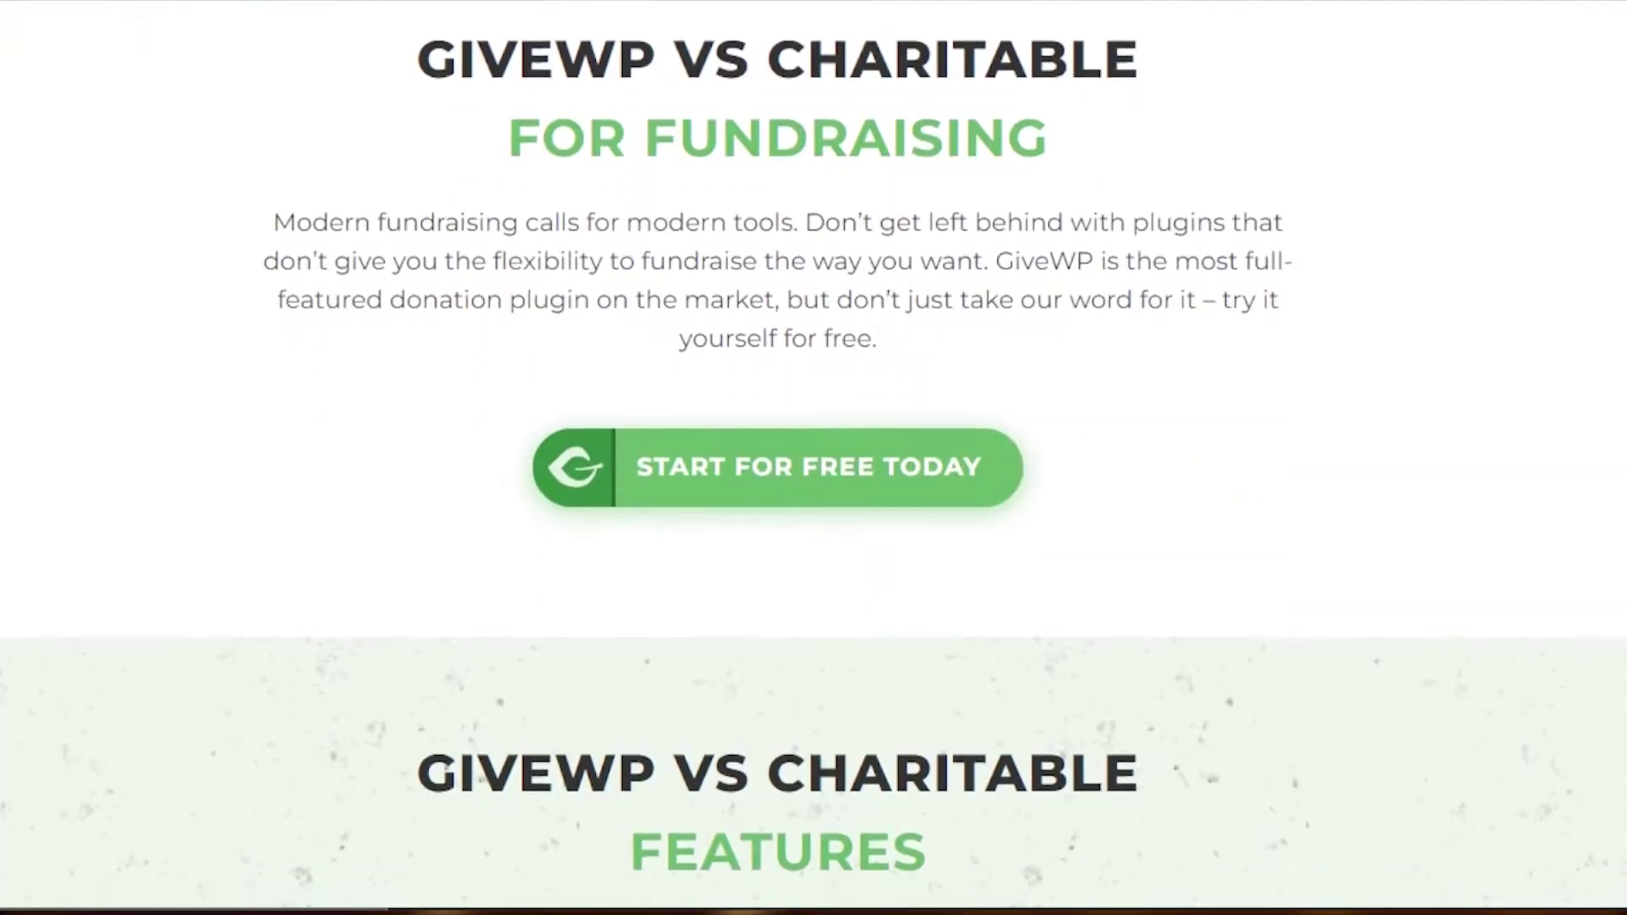
scroll(814, 457, up, 15)
scroll(813, 458, down, 8)
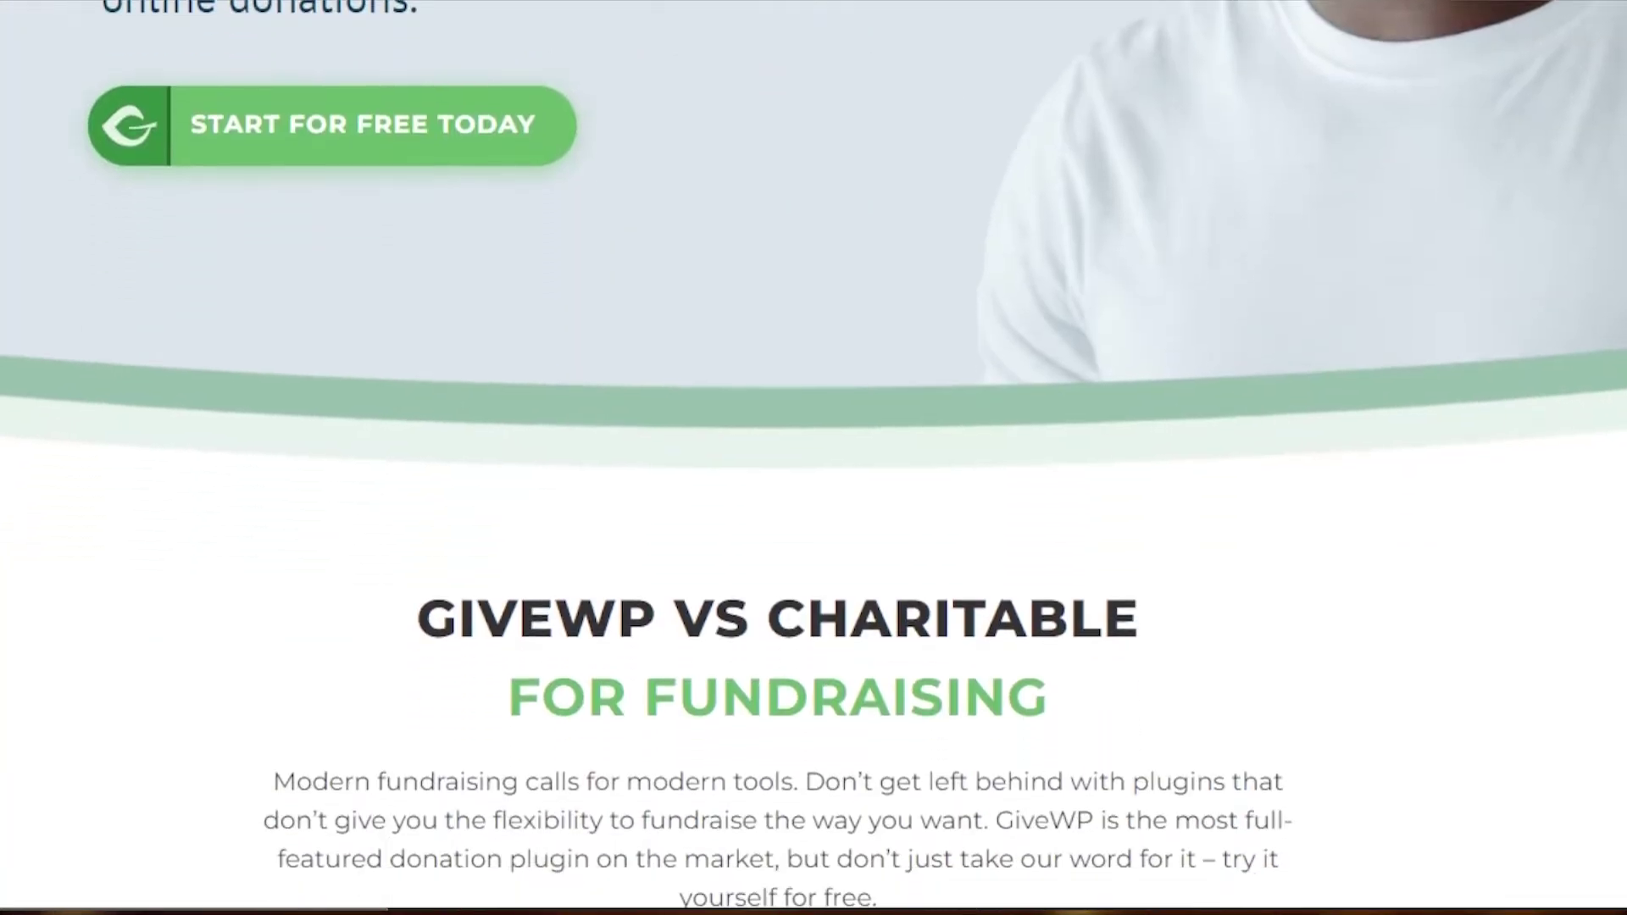
scroll(814, 458, up, 7)
scroll(814, 458, up, 1)
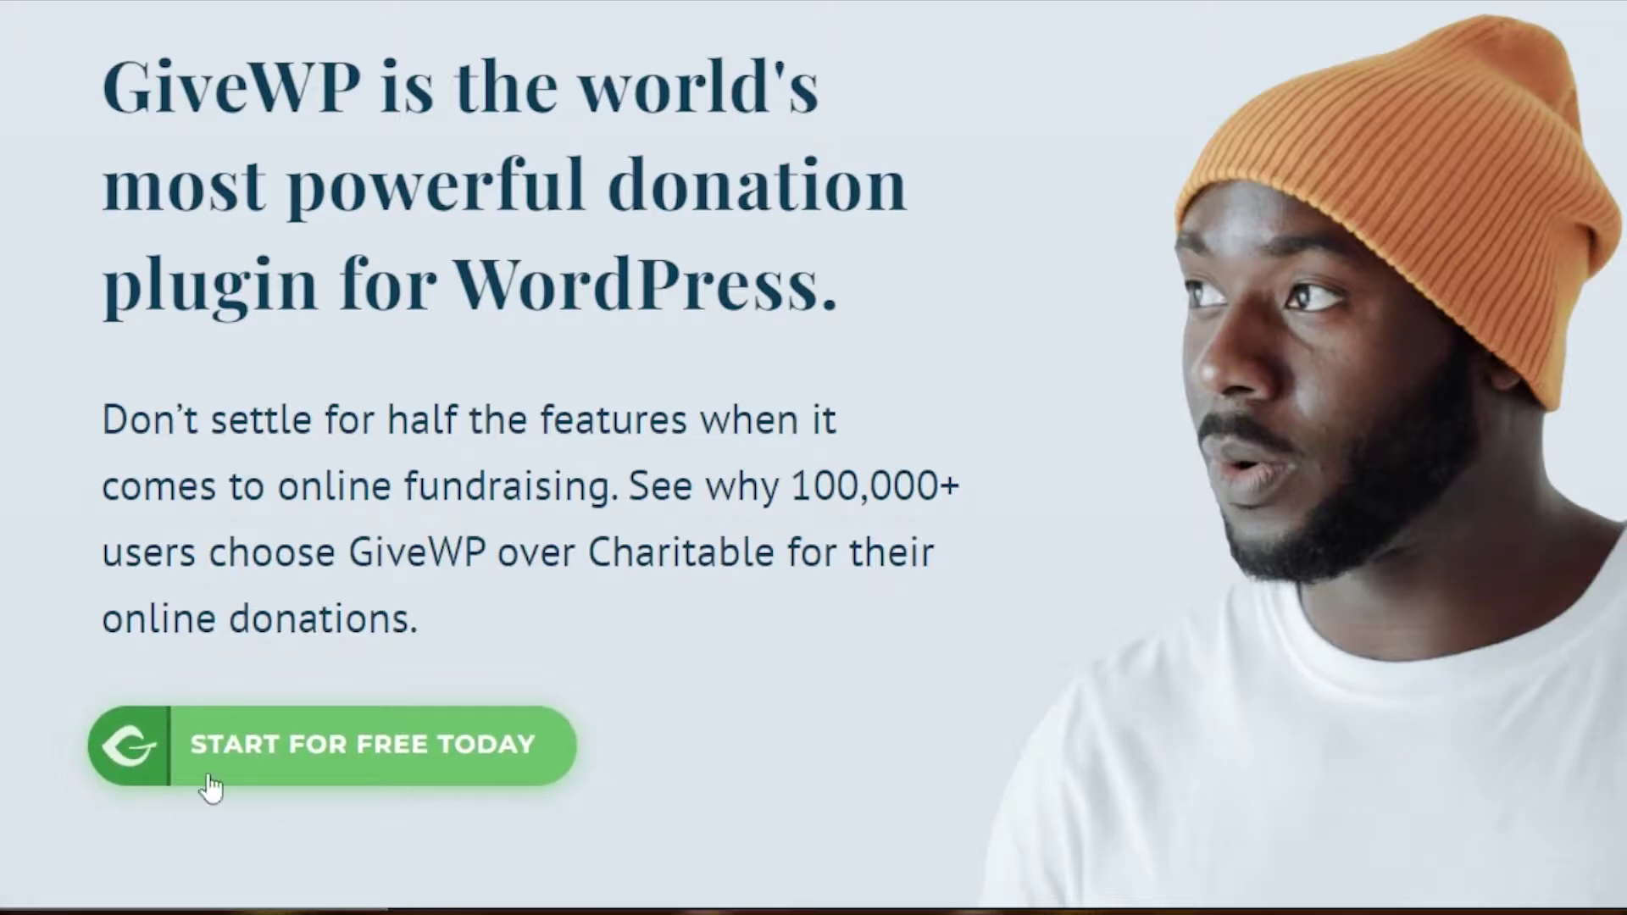
- Open the free GiveWP download form and look over its fields
click(317, 763)
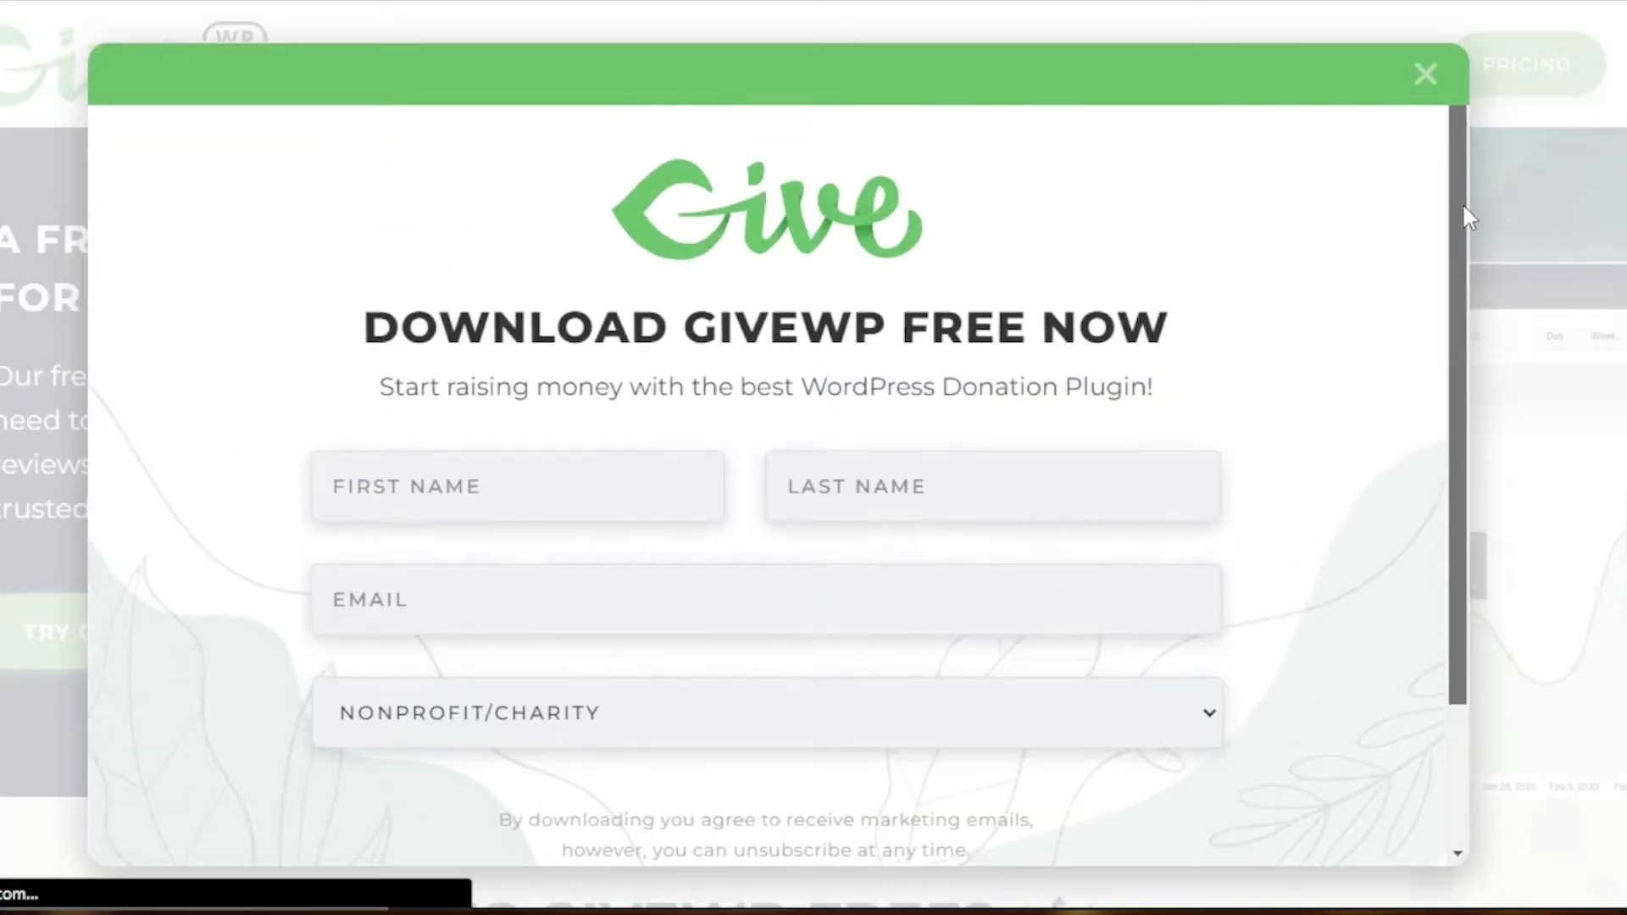
scroll(1462, 280, down, 3)
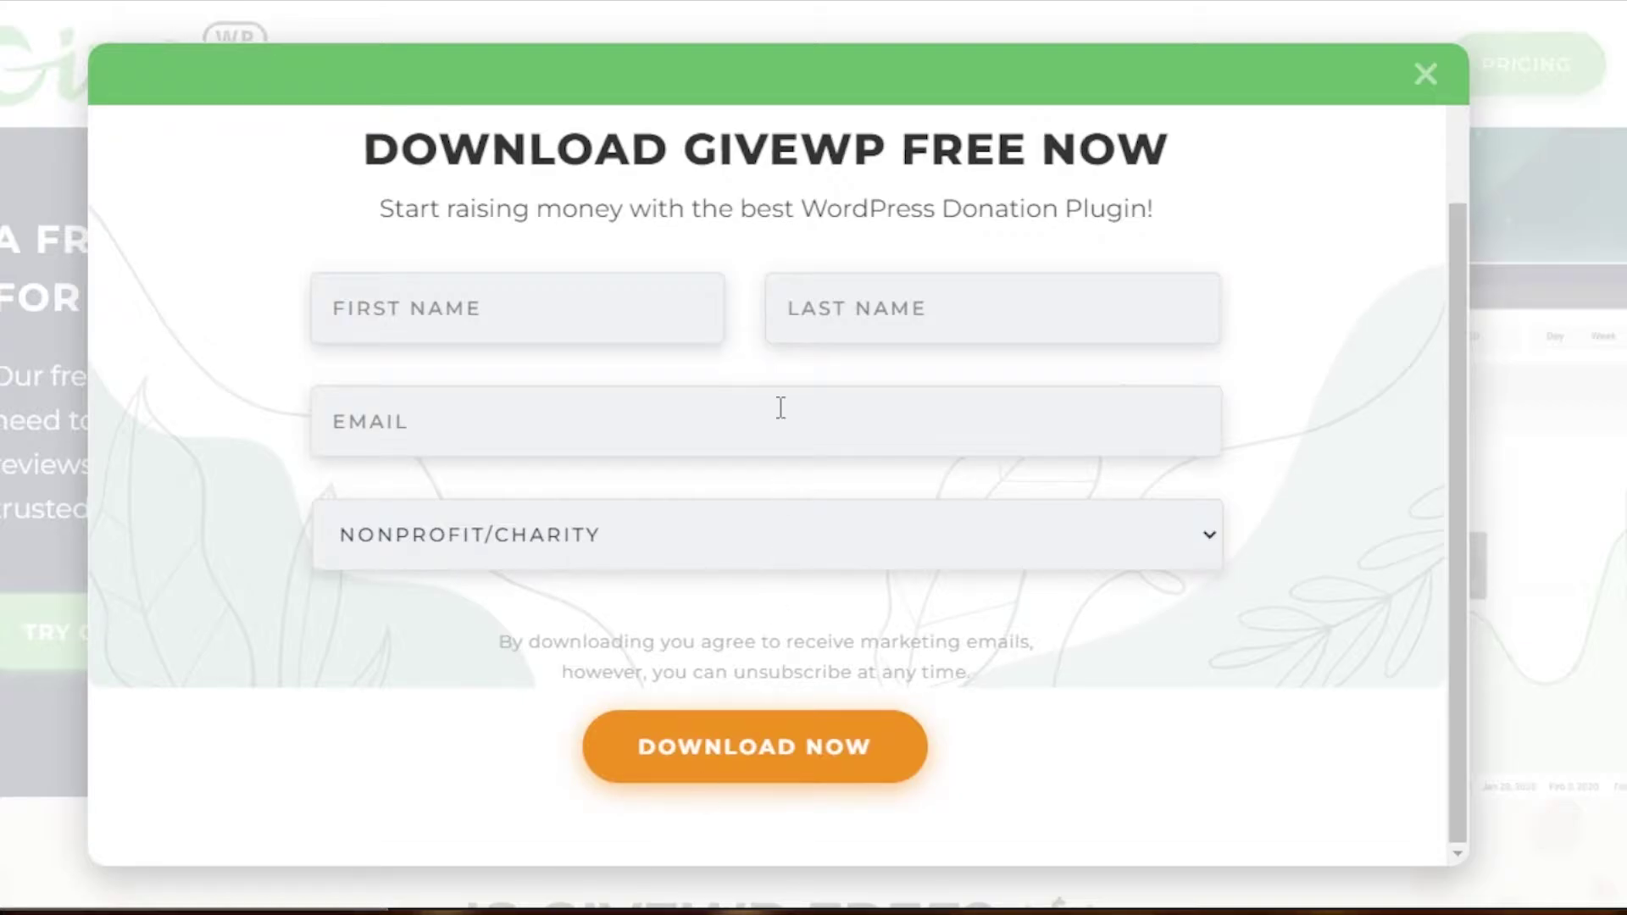
drag(802, 208, 951, 207)
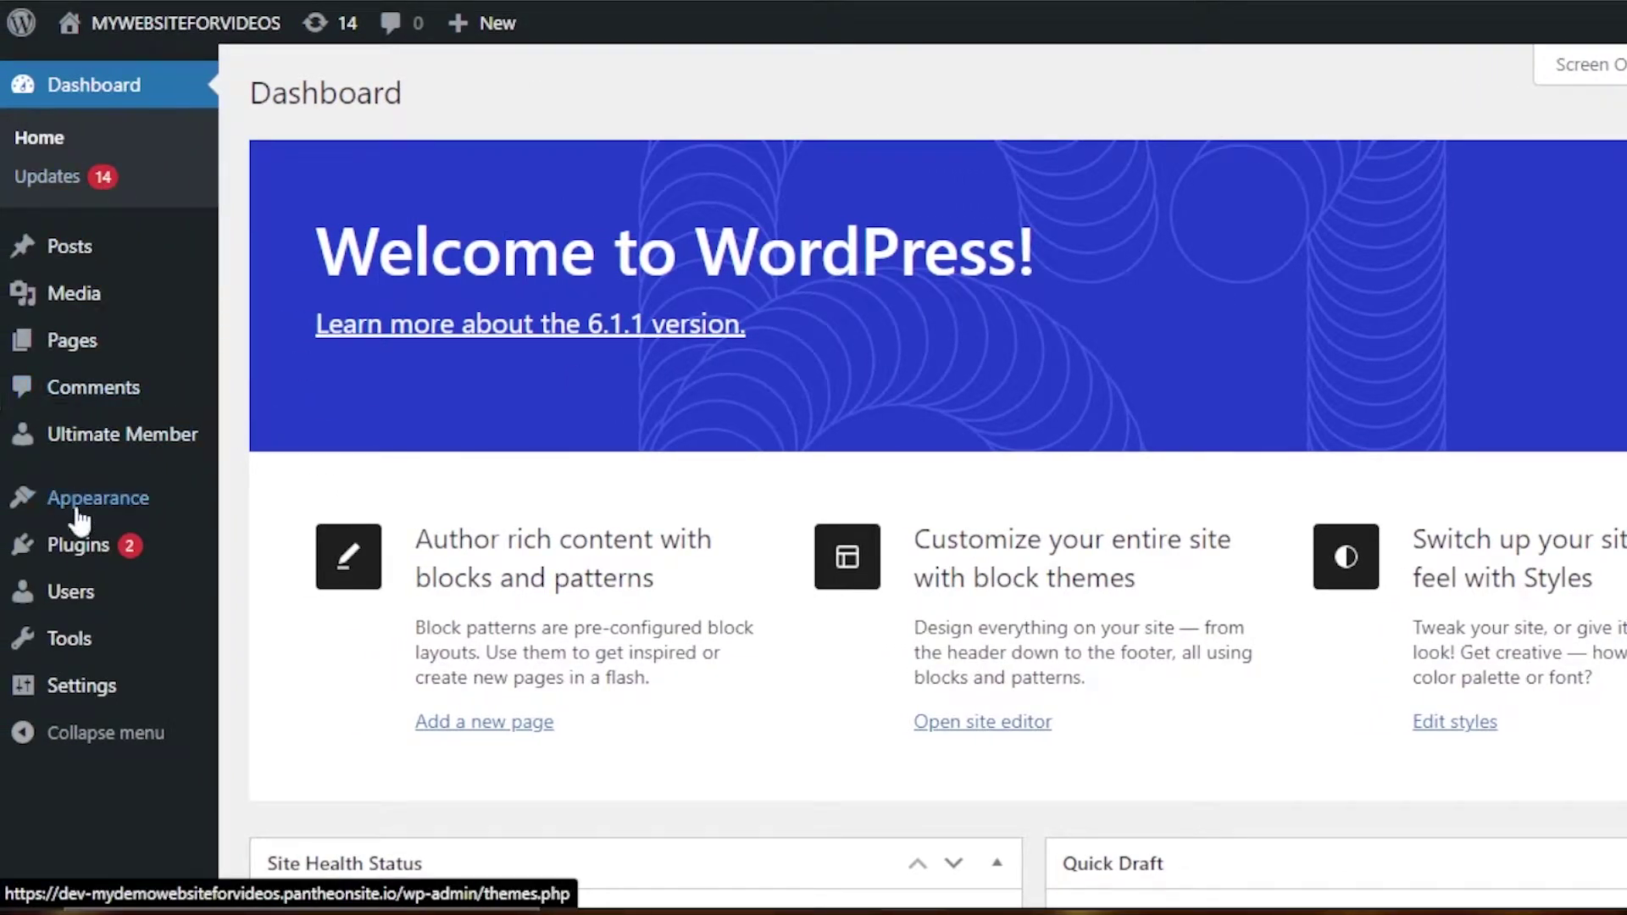
- Switch to the WordPress dashboard and search the new plugins by keyword for "wp donations"
mouse_move(72, 553)
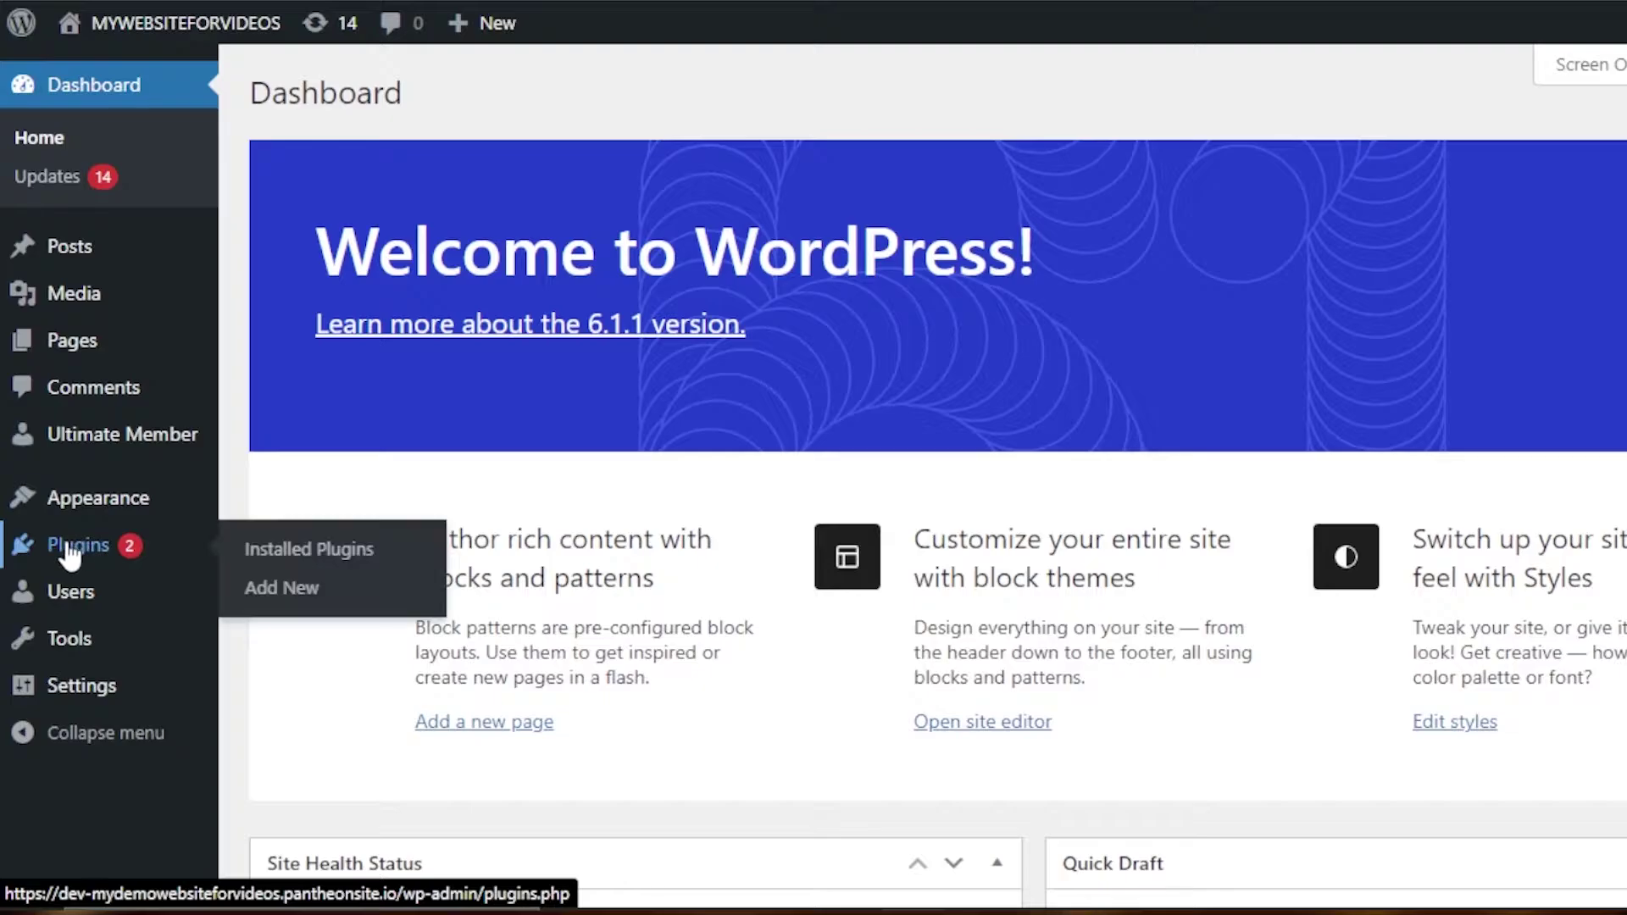
click(289, 595)
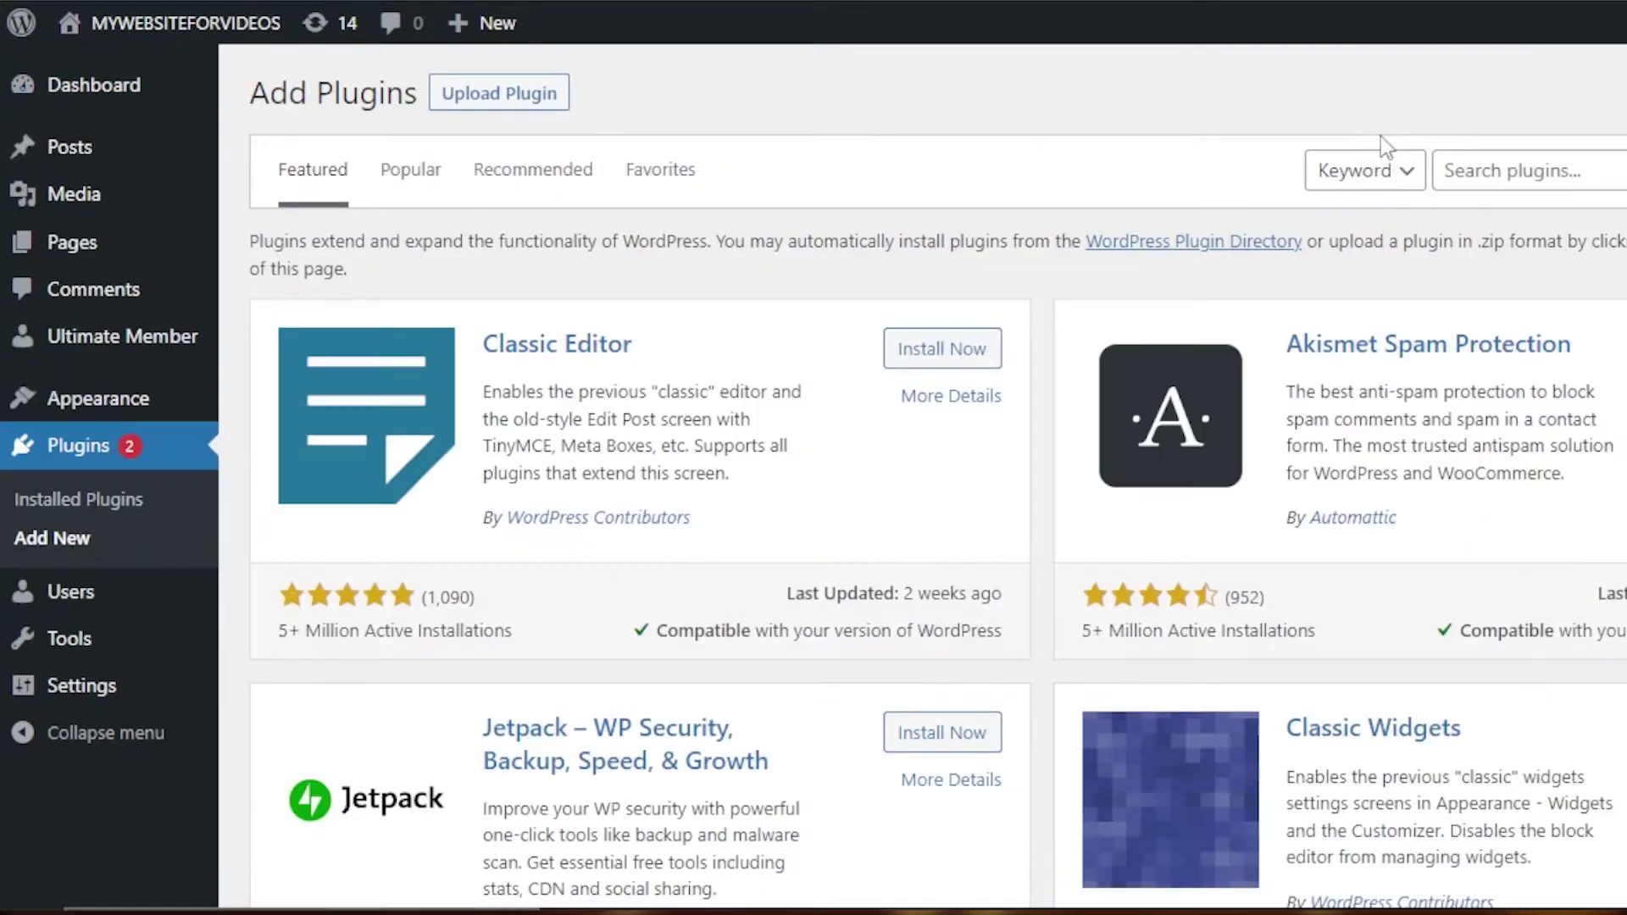
click(1551, 172)
text(w)
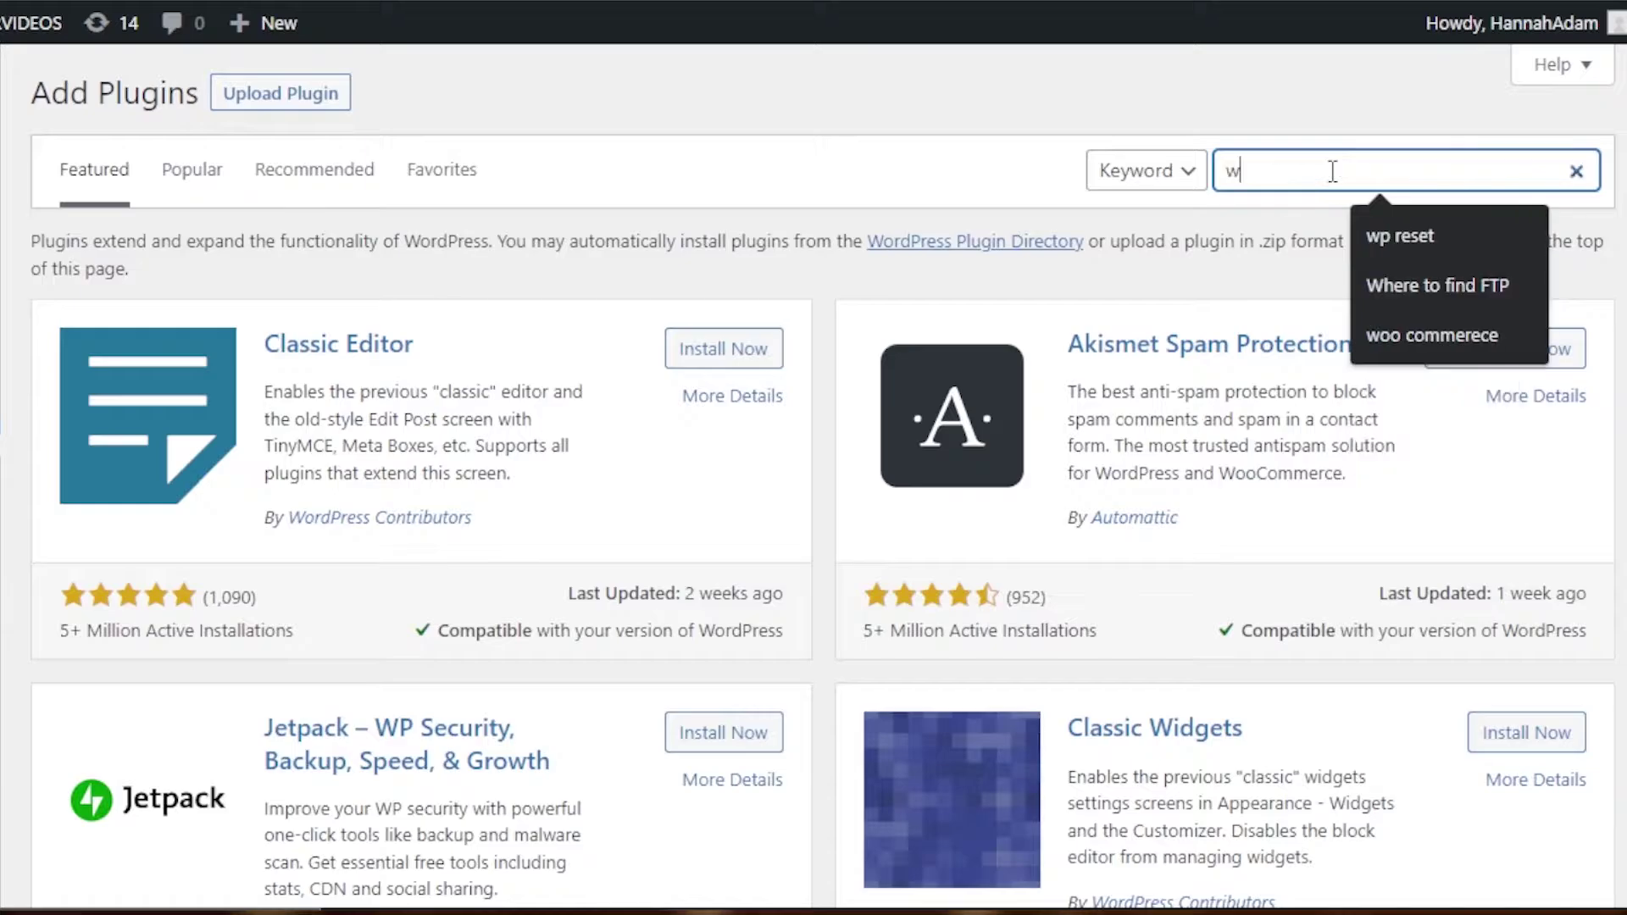
text(p donations)
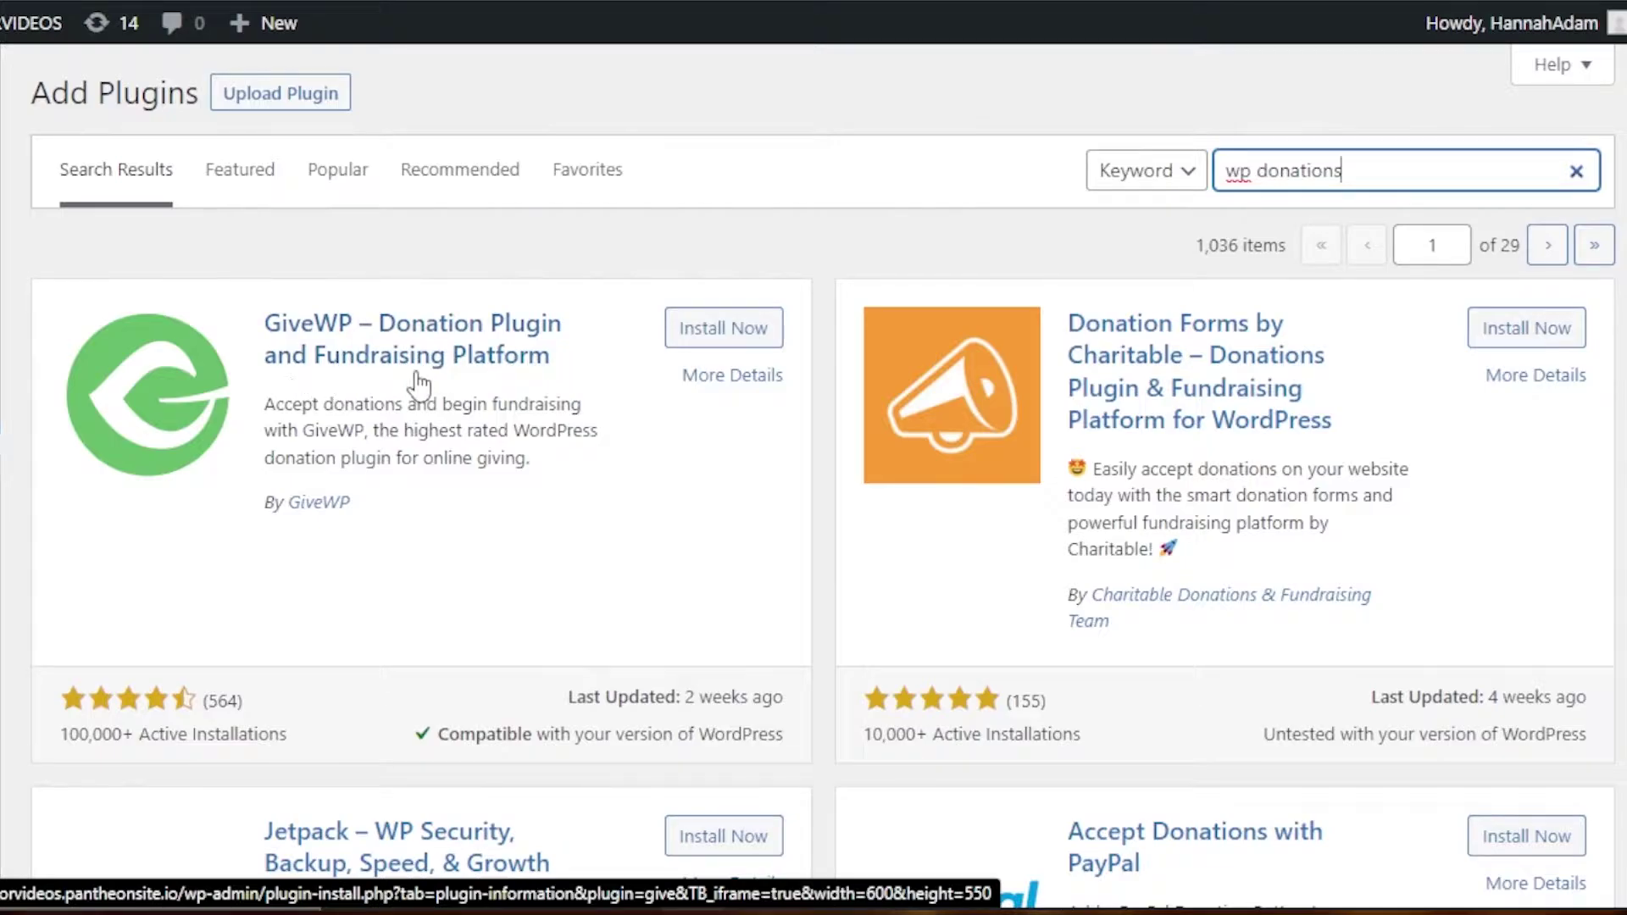
- Install and activate the GiveWP – Donation Plugin and Fundraising Platform plugin
click(698, 343)
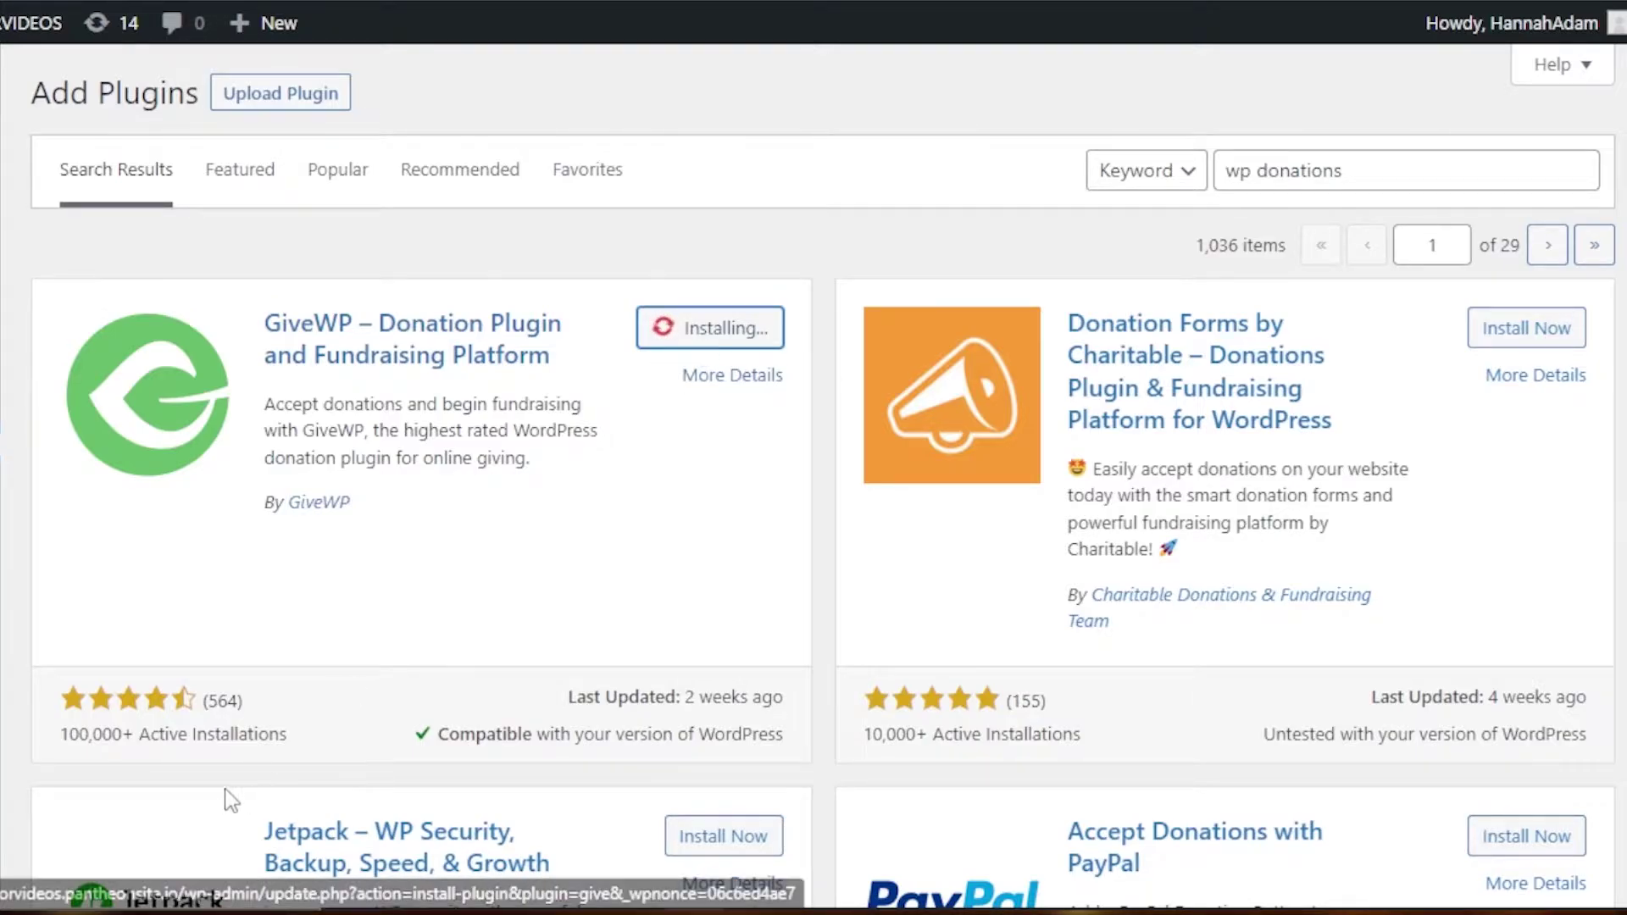
drag(61, 734, 307, 752)
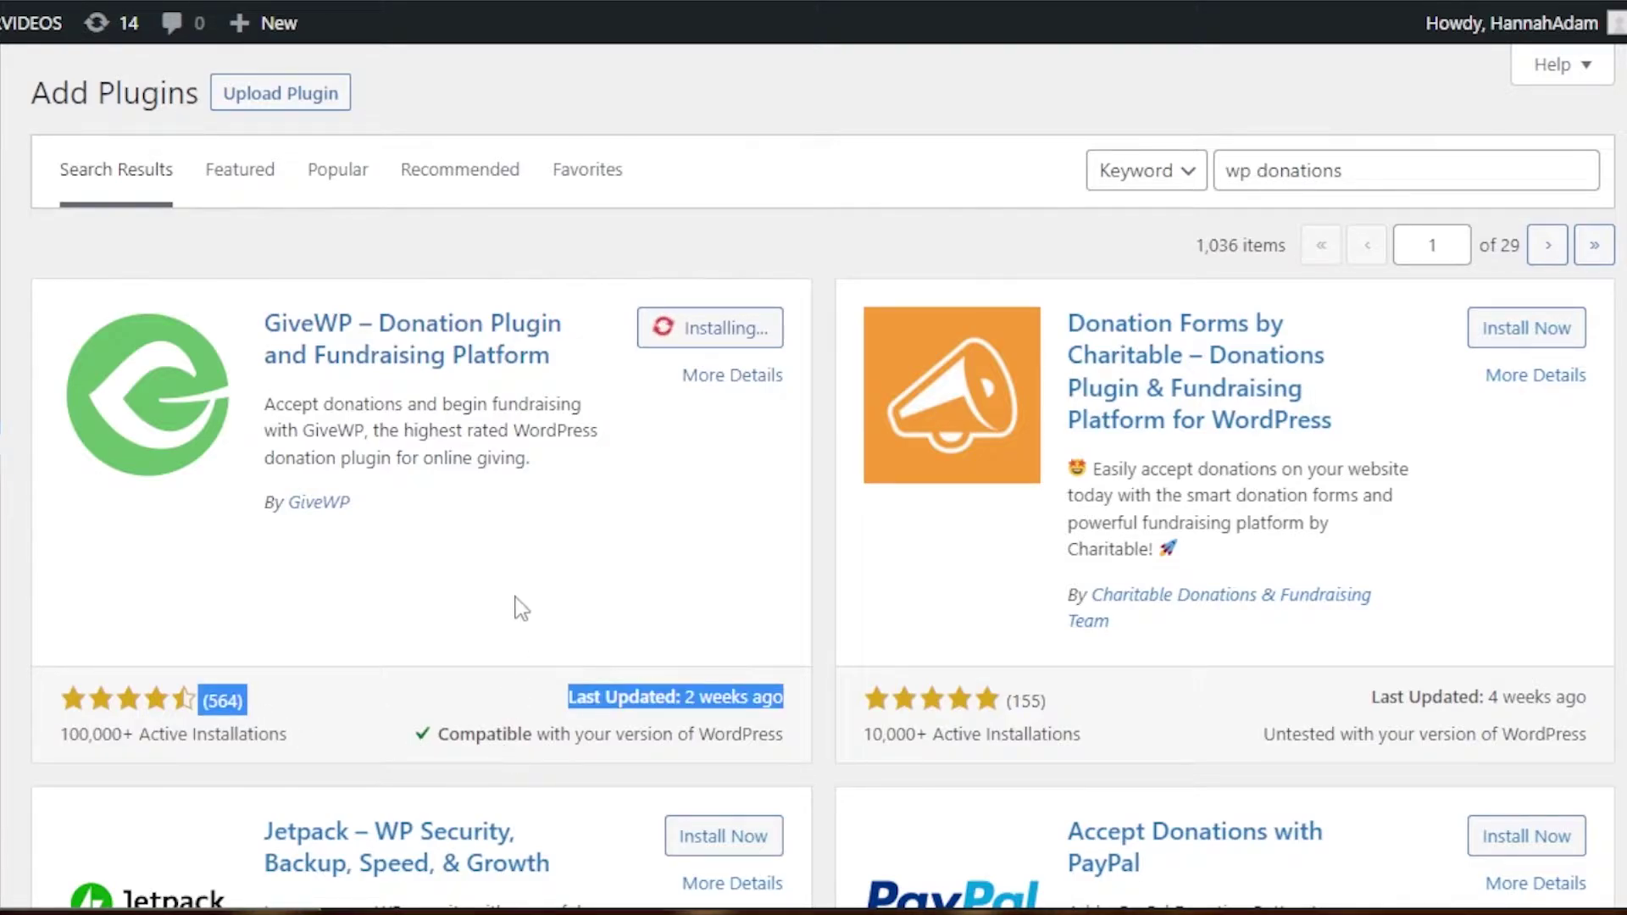
click(744, 337)
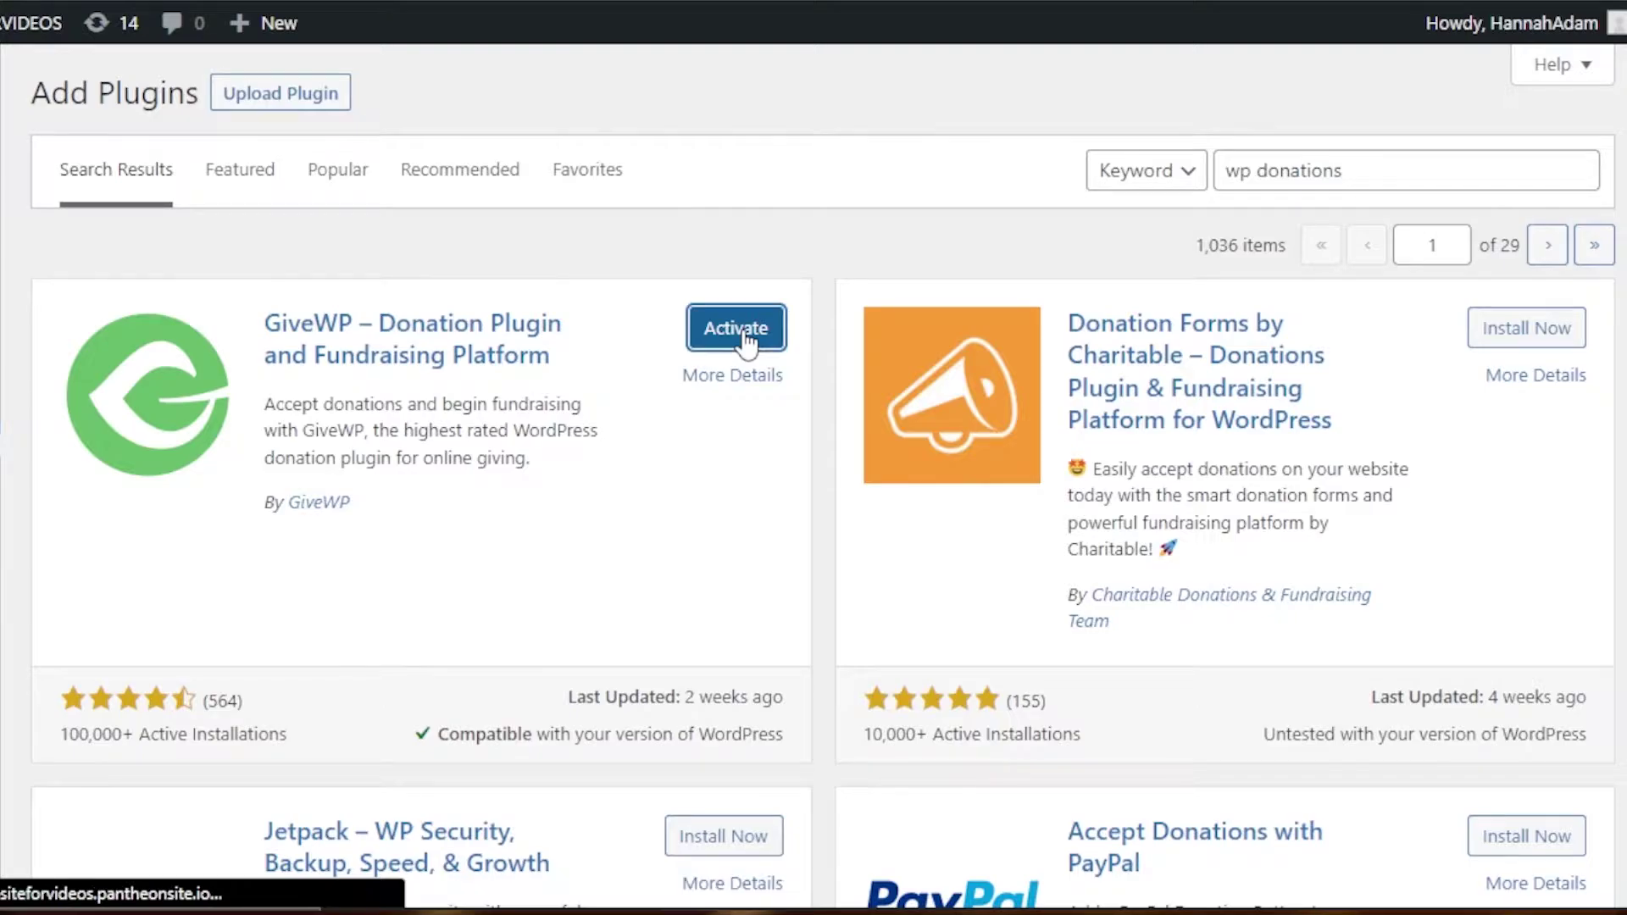
- Start the GiveWP setup and complete the cause page as an Individual fundraising for Education, accepting the GiveWP Community opt-in
scroll(1090, 447, down, 2)
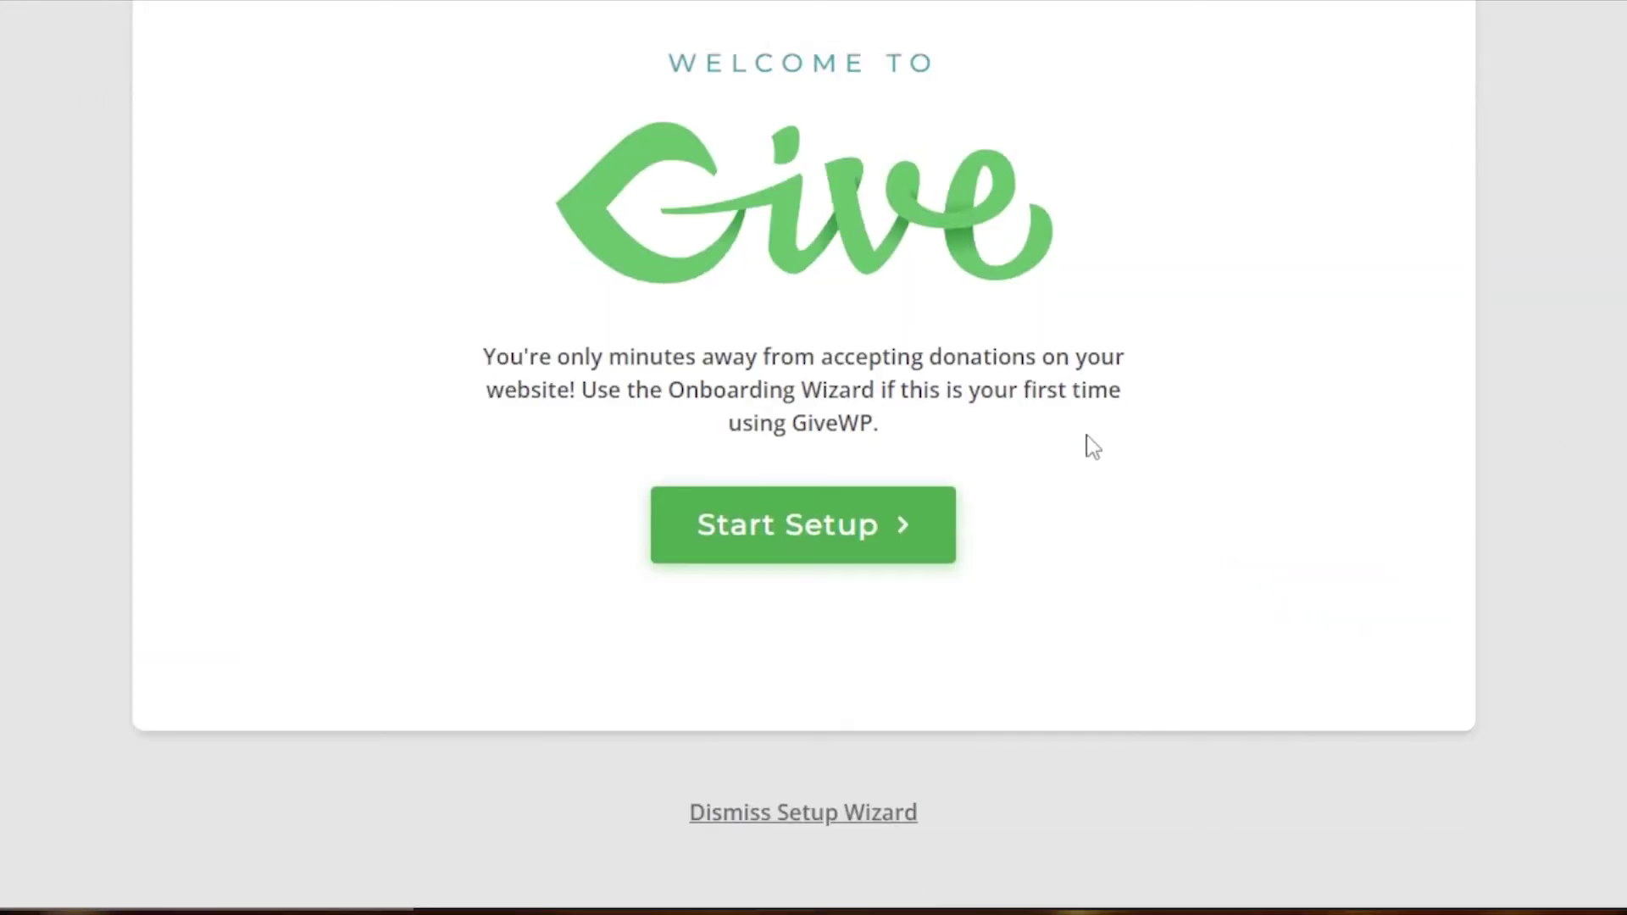
click(828, 543)
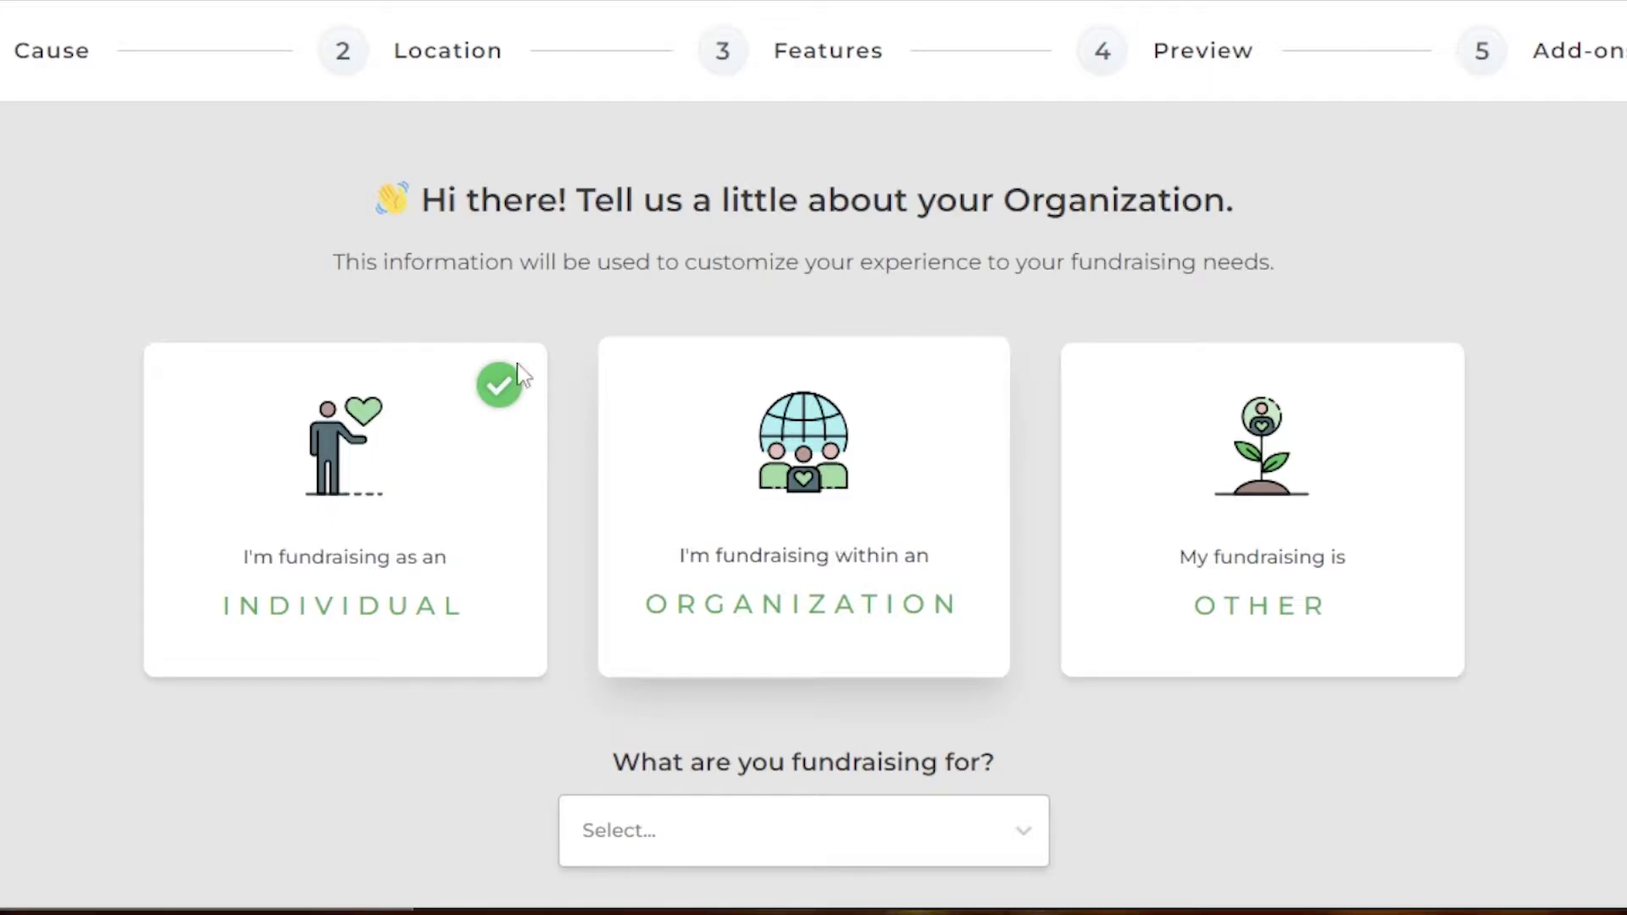
click(368, 572)
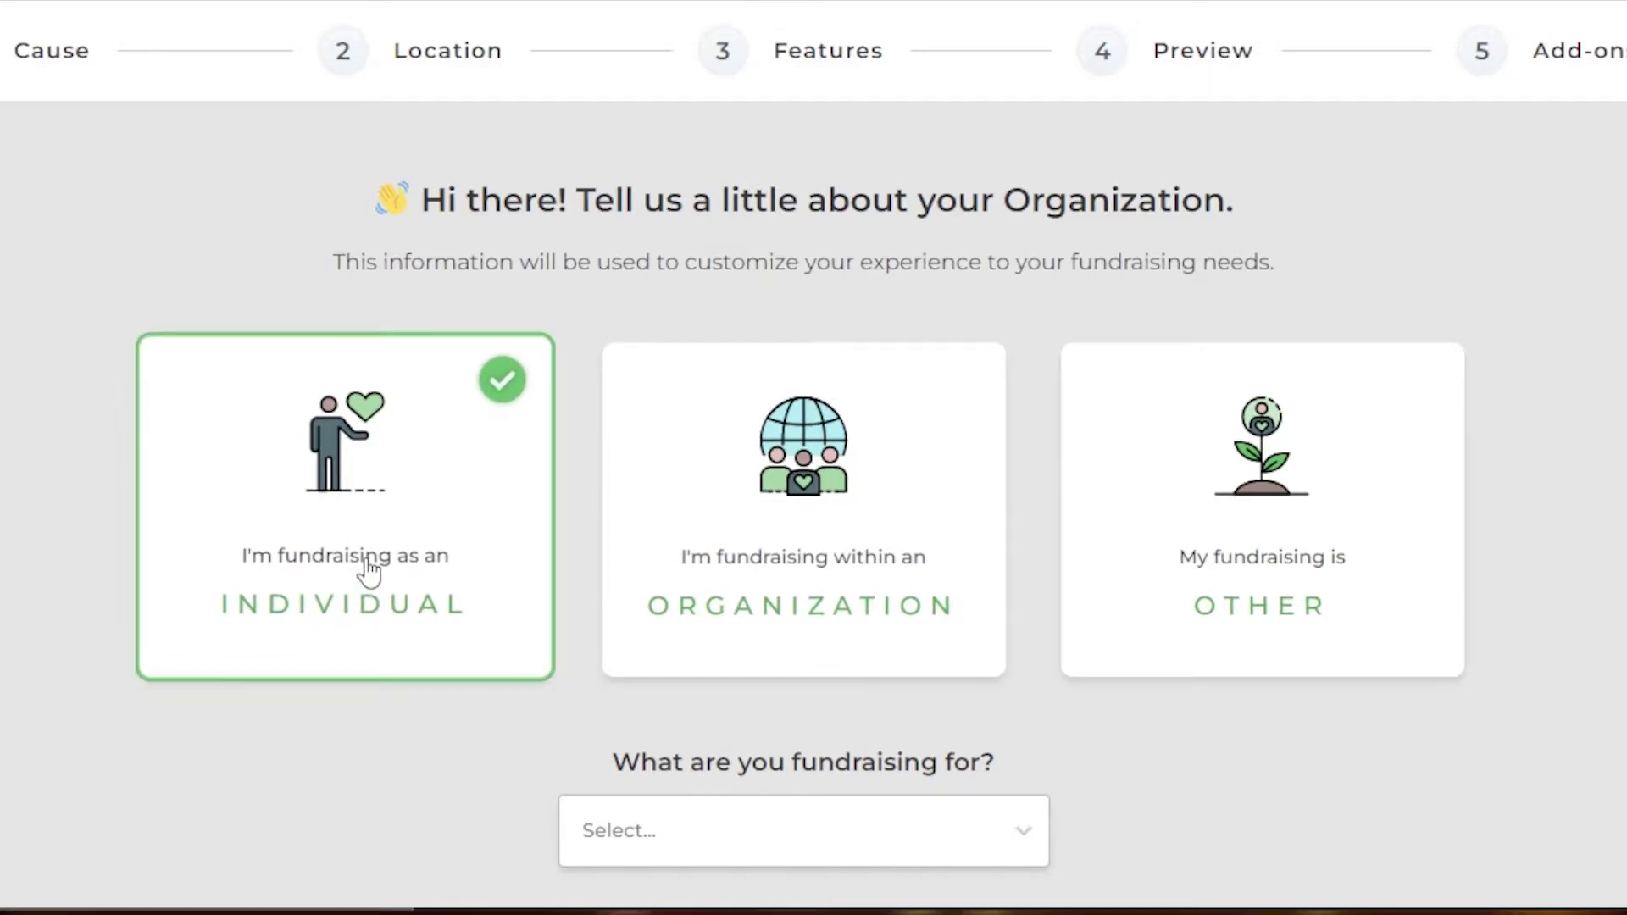
scroll(1074, 514, down, 5)
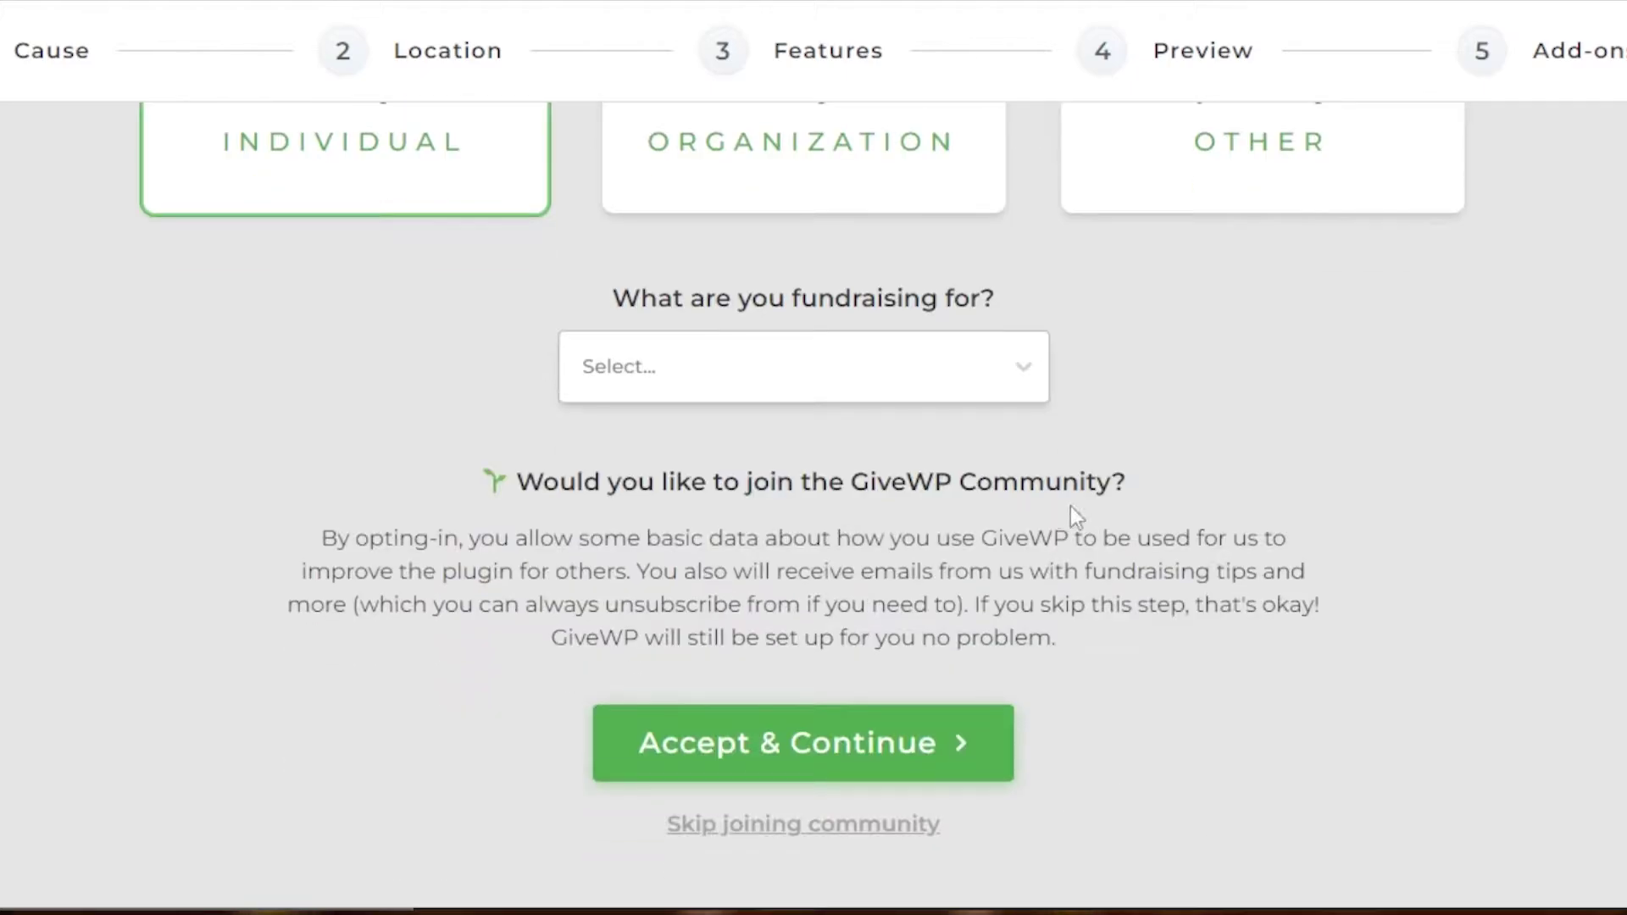
click(912, 355)
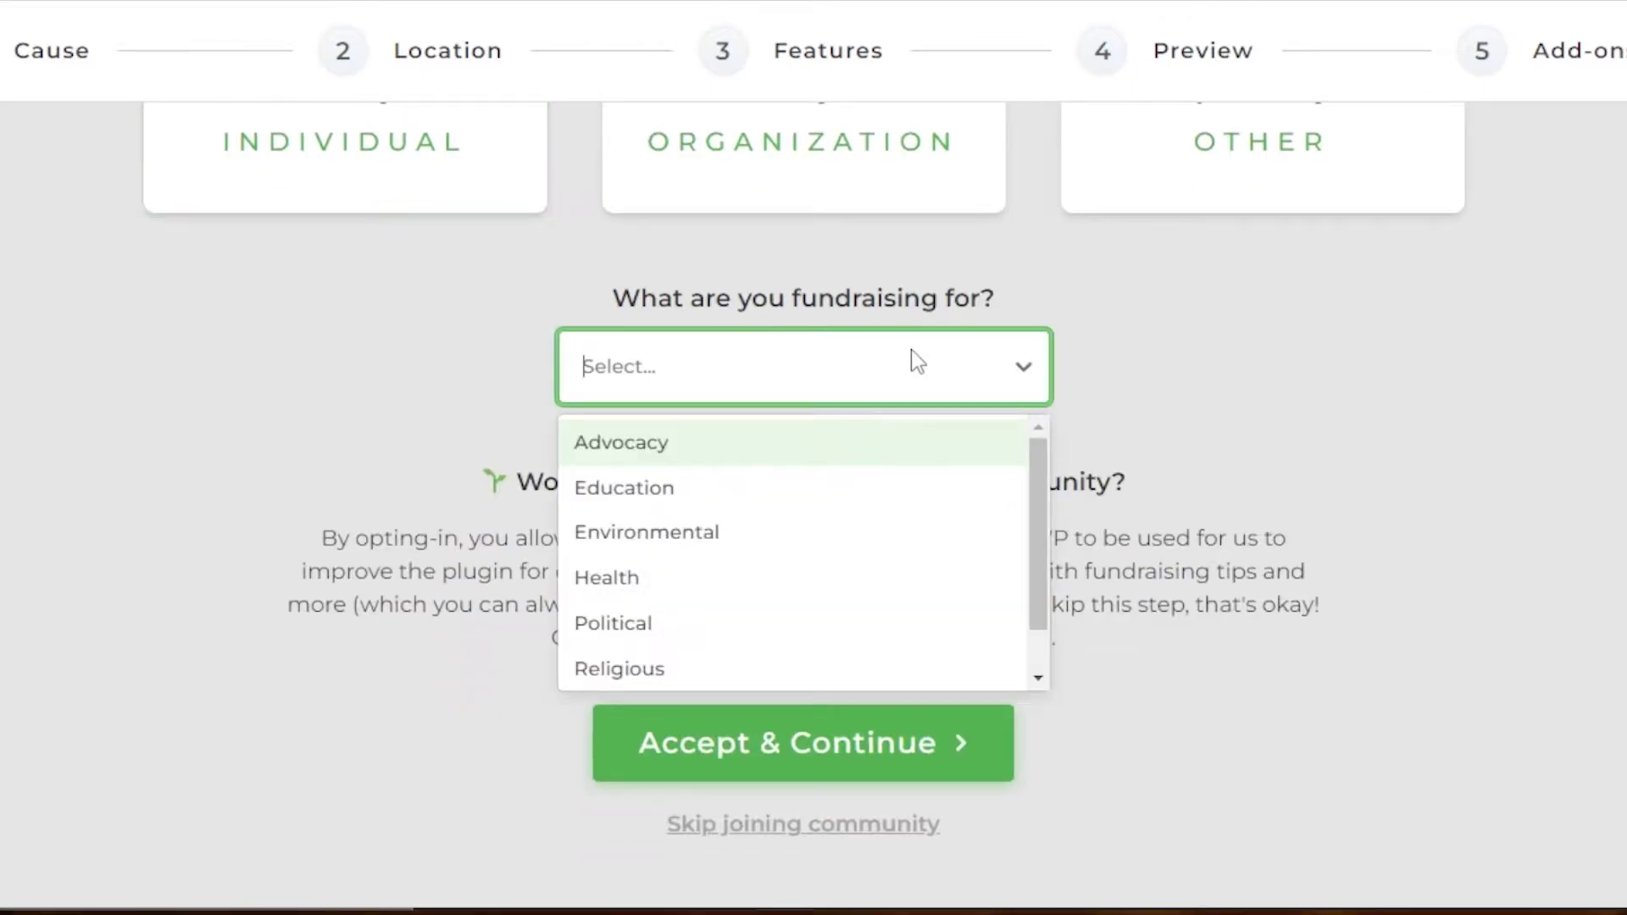
click(675, 491)
click(815, 750)
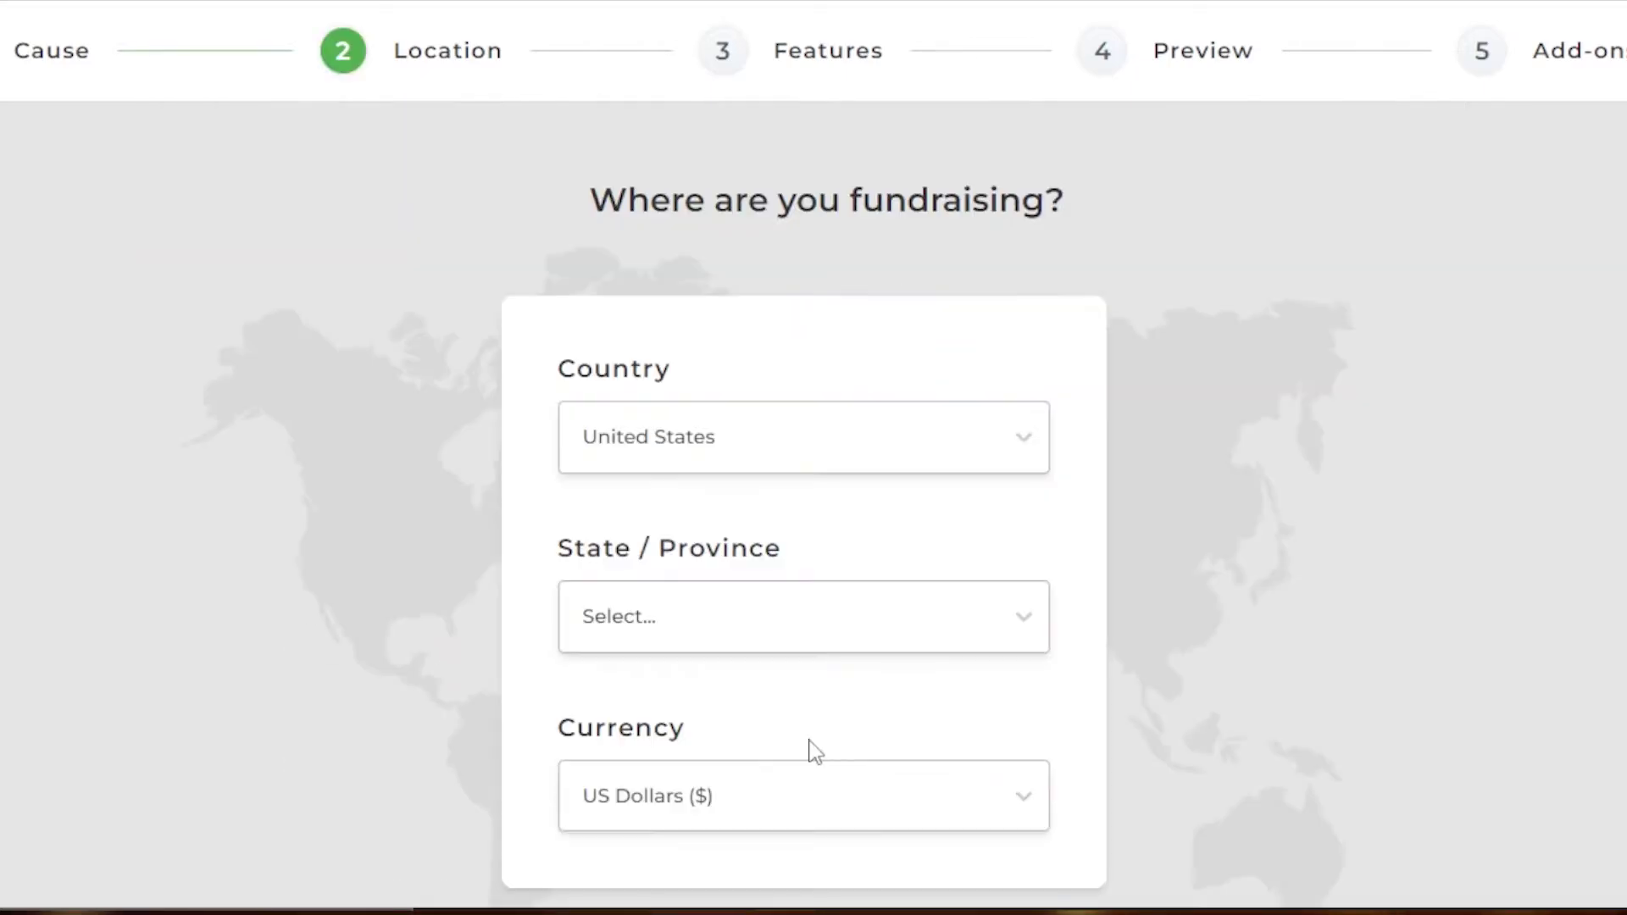
- Set the fundraising location to United States, Alaska, with US Dollars ($) as currency, and continue to the form features
scroll(804, 509, down, 2)
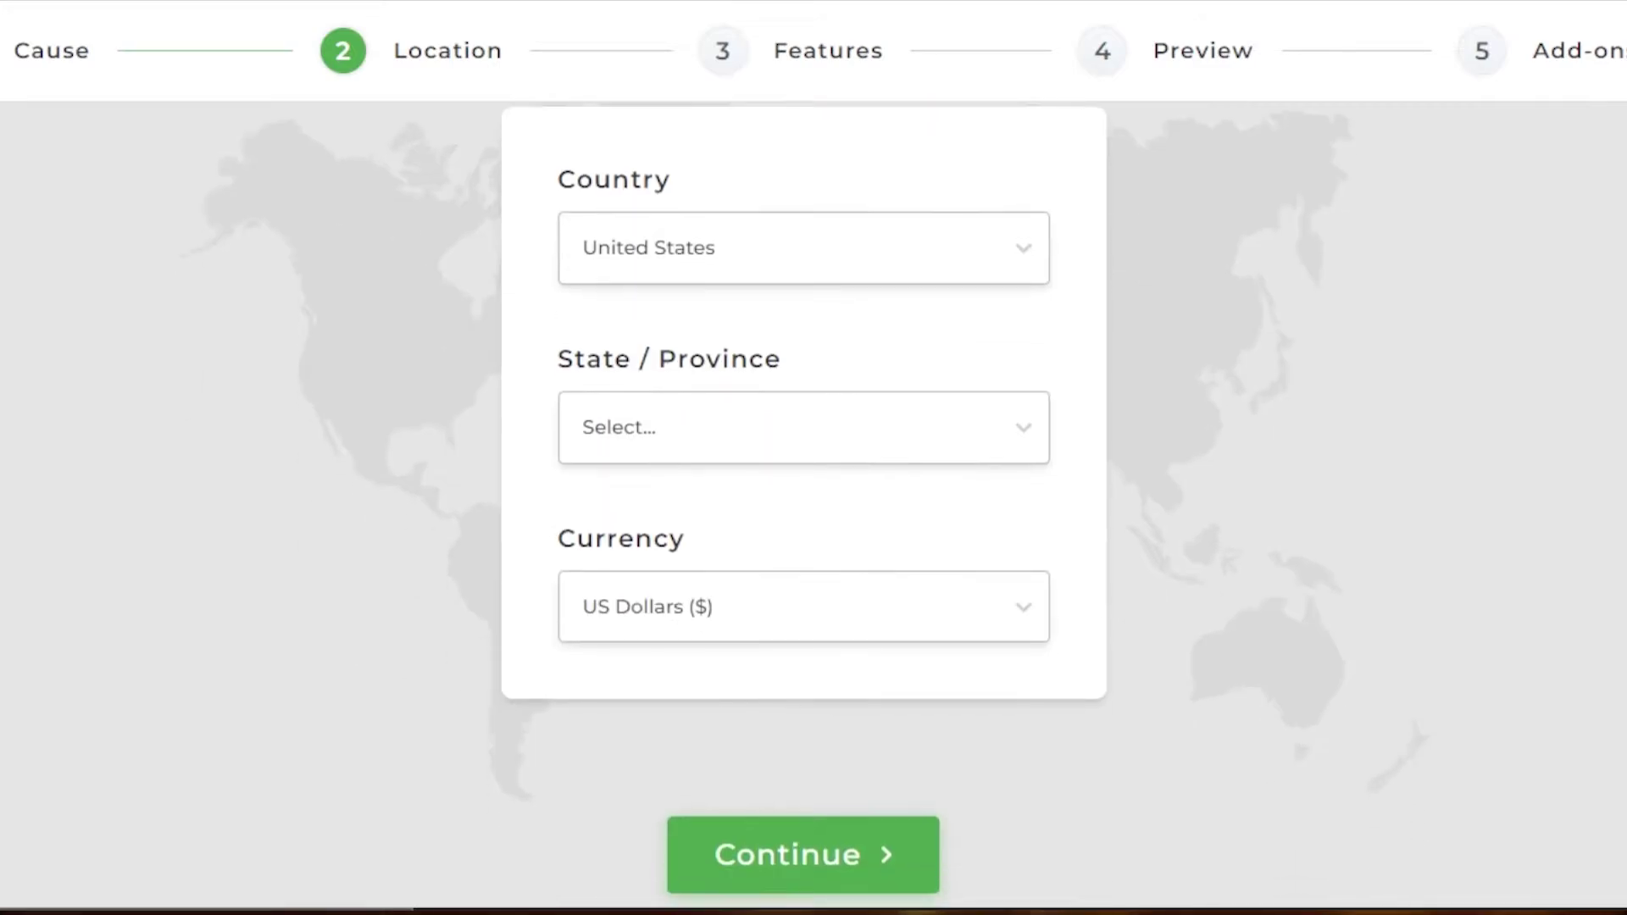
click(939, 259)
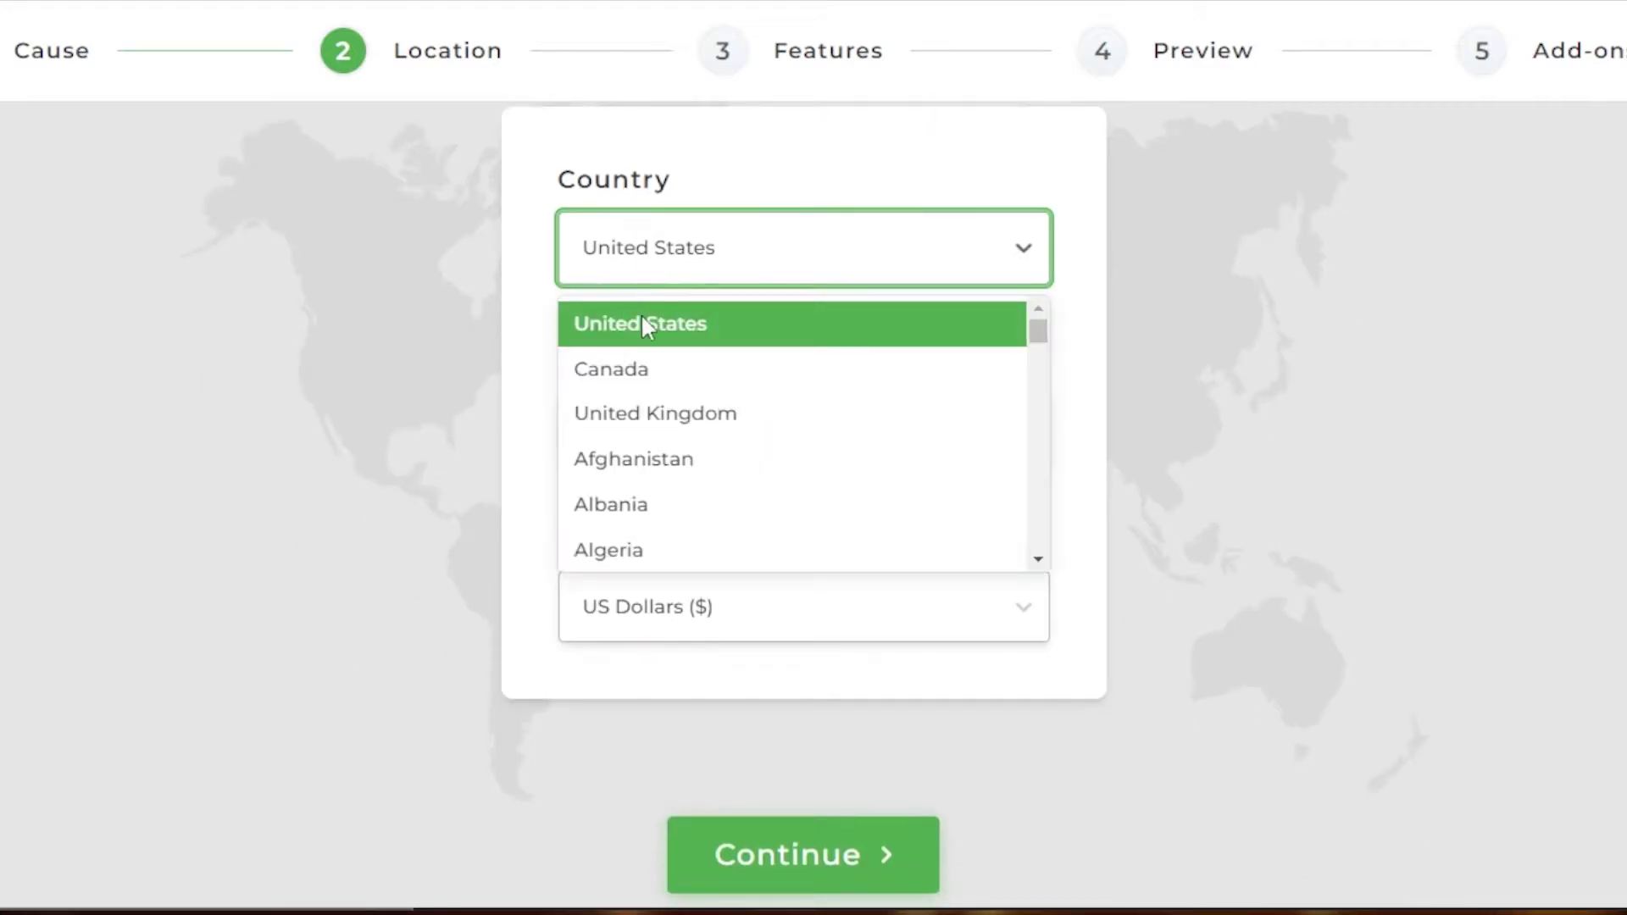
click(641, 315)
click(795, 430)
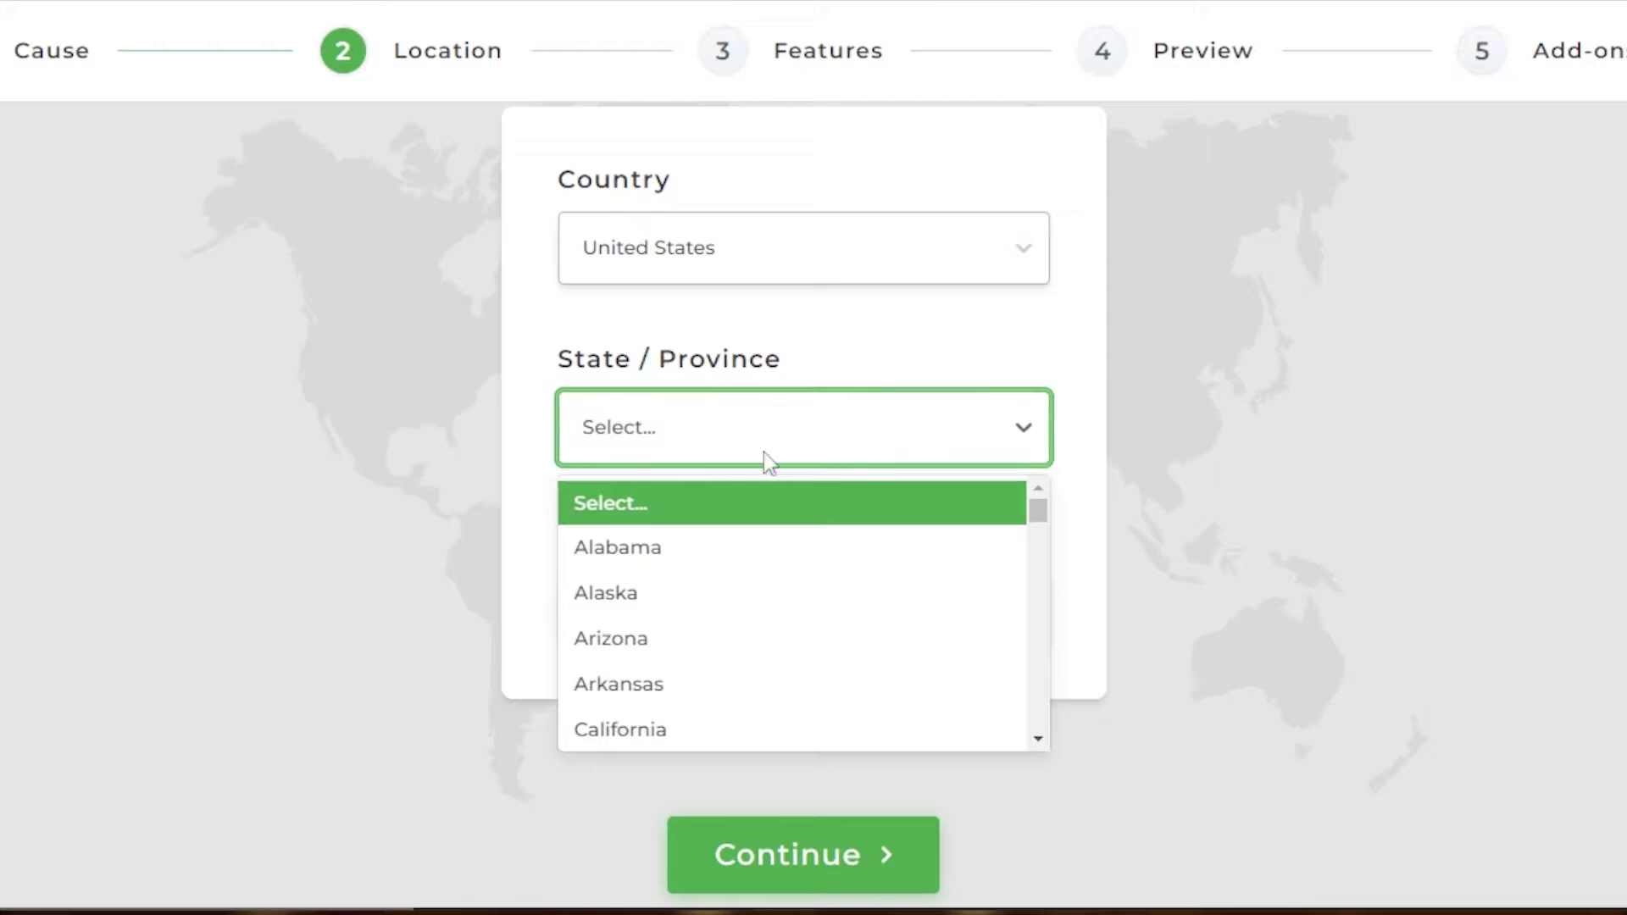
click(641, 603)
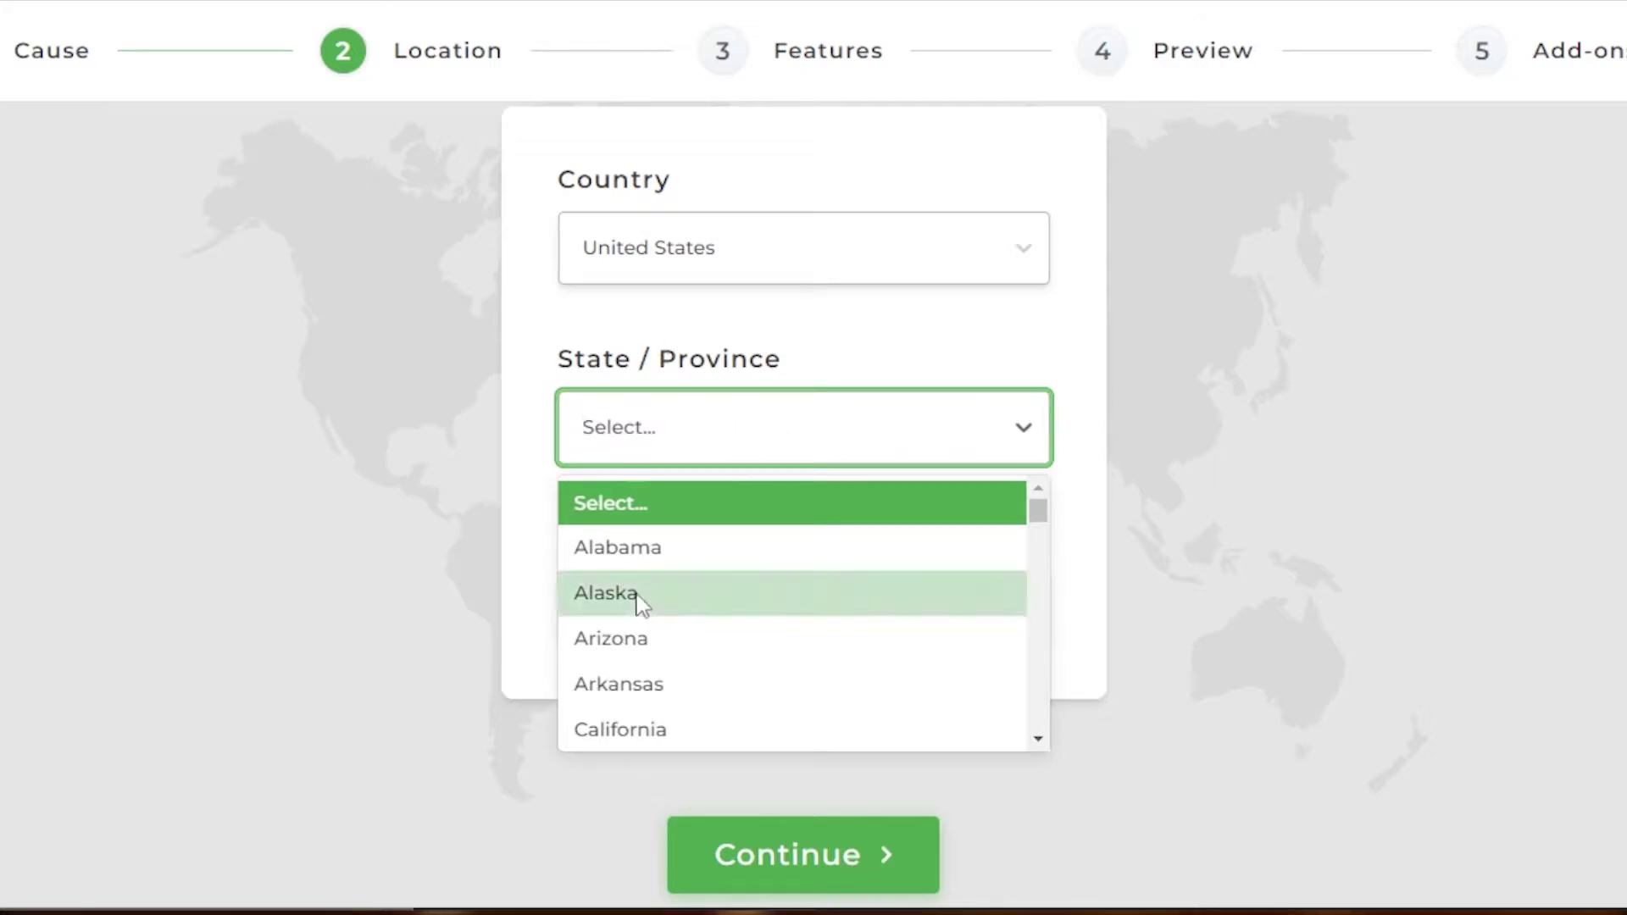
click(842, 612)
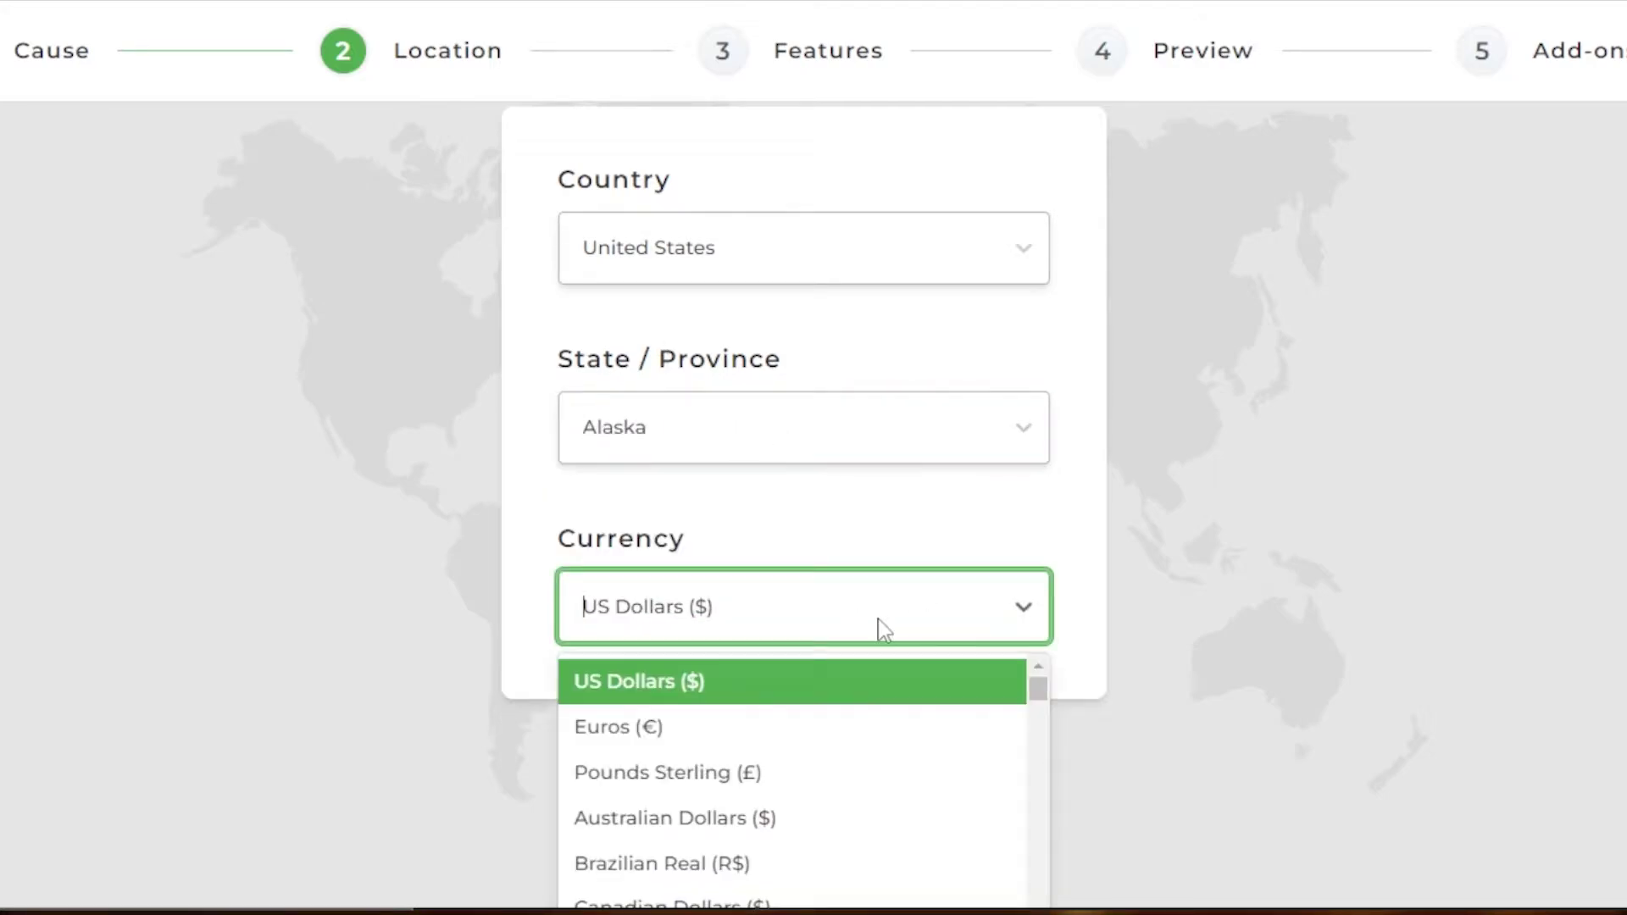
click(824, 678)
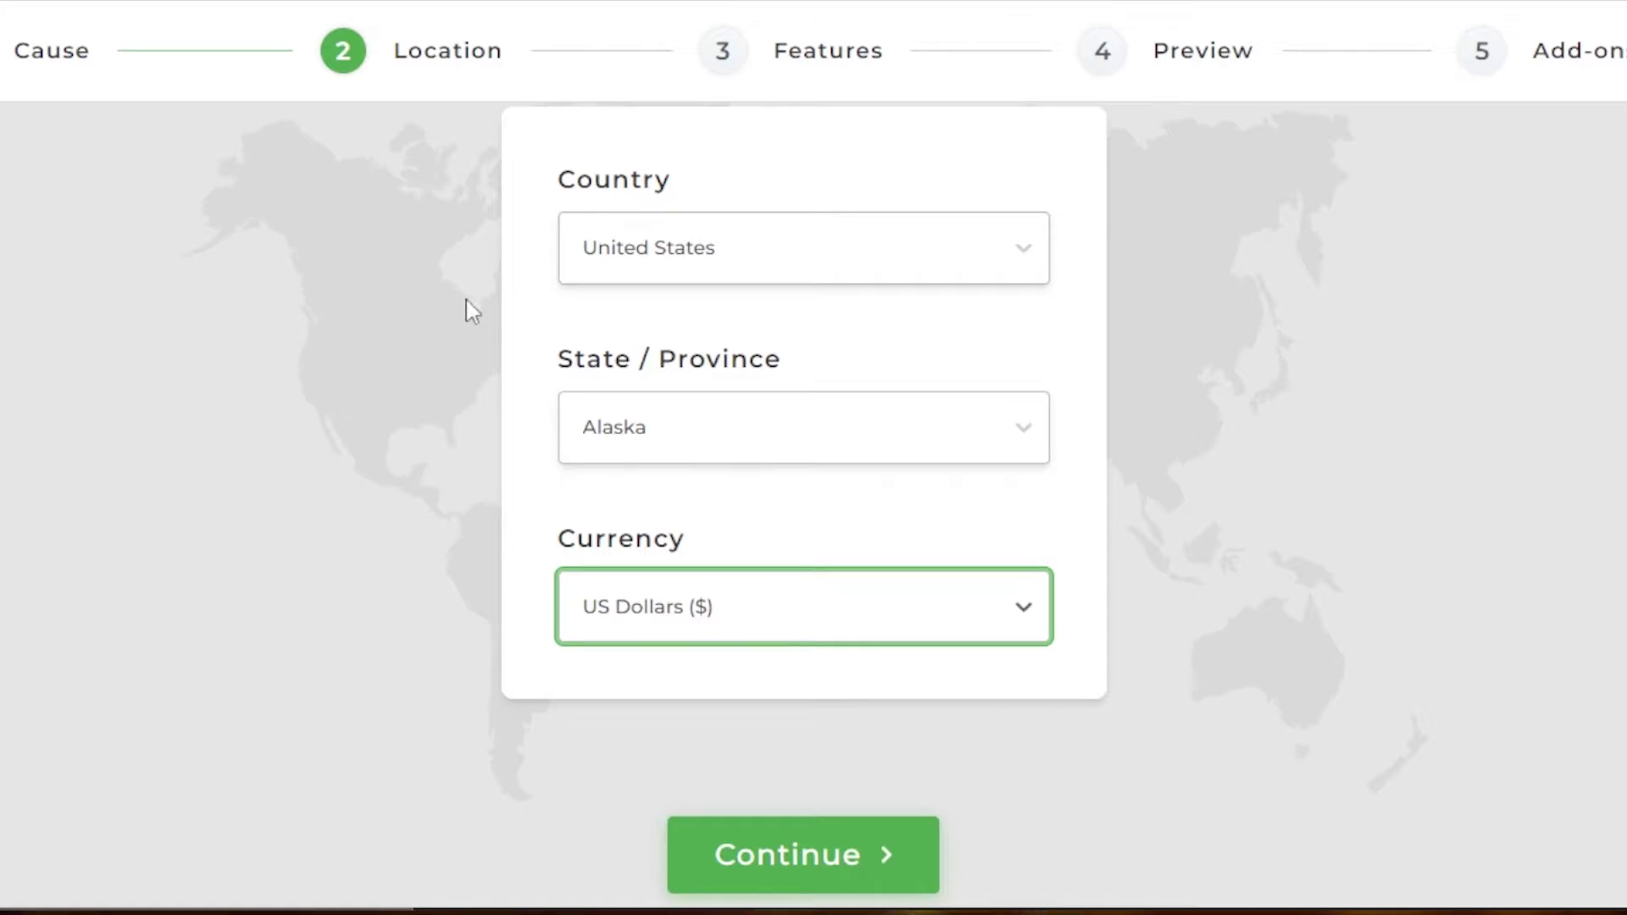
click(842, 872)
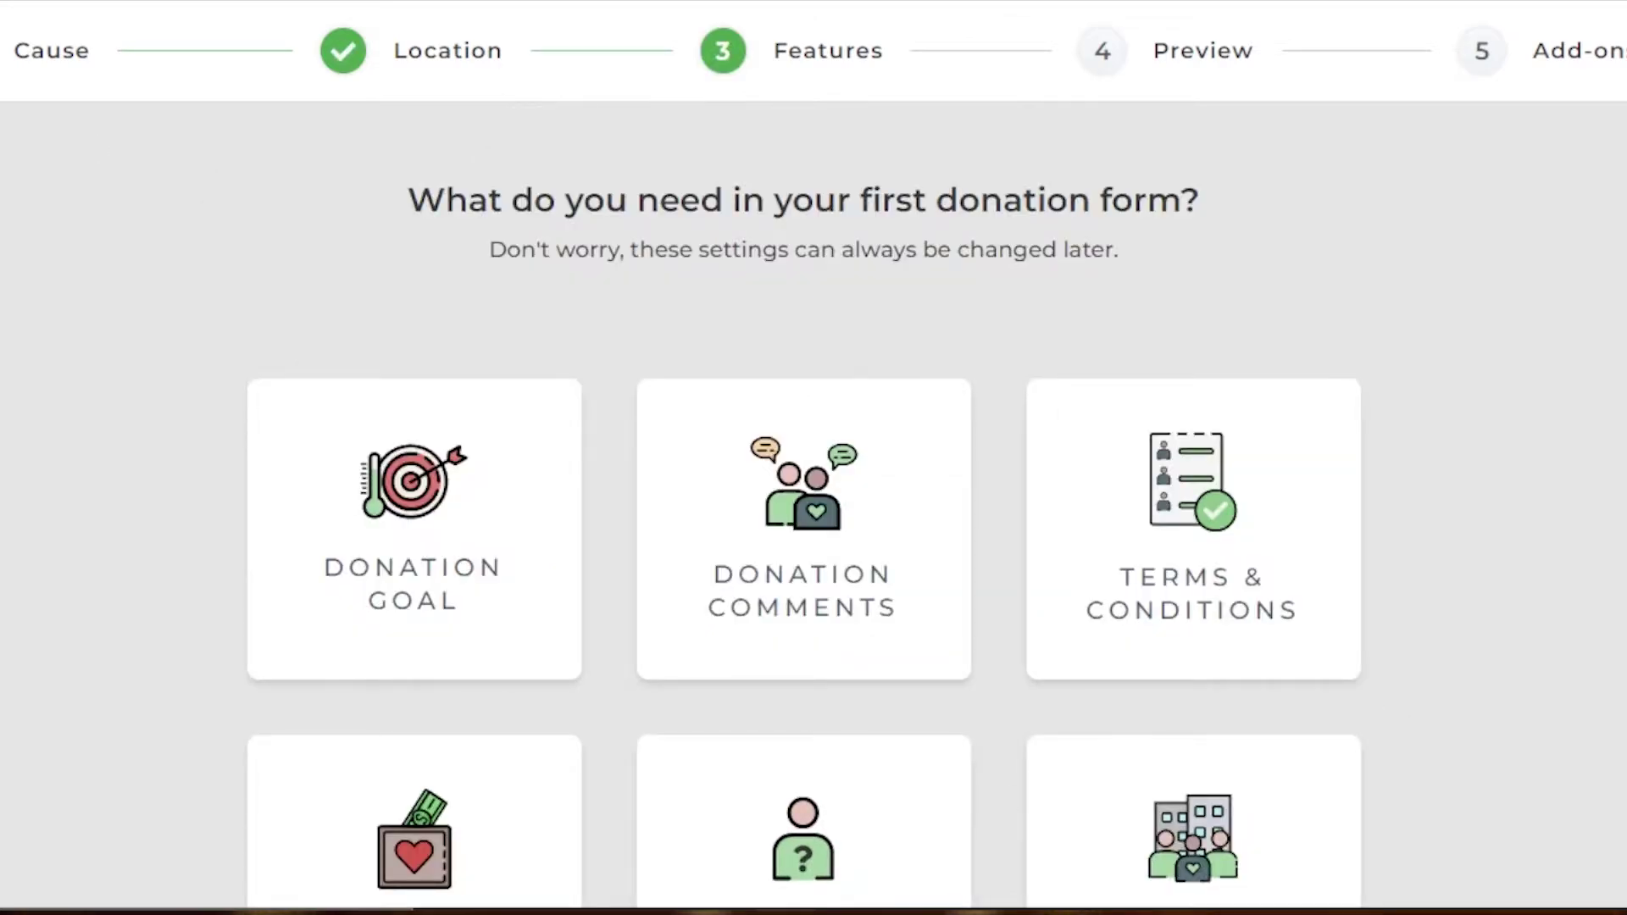
- Select Donation Goal, Donation Comments, Anonymous Donations and Company Donations as form features and continue to the preview
scroll(803, 532, down, 3)
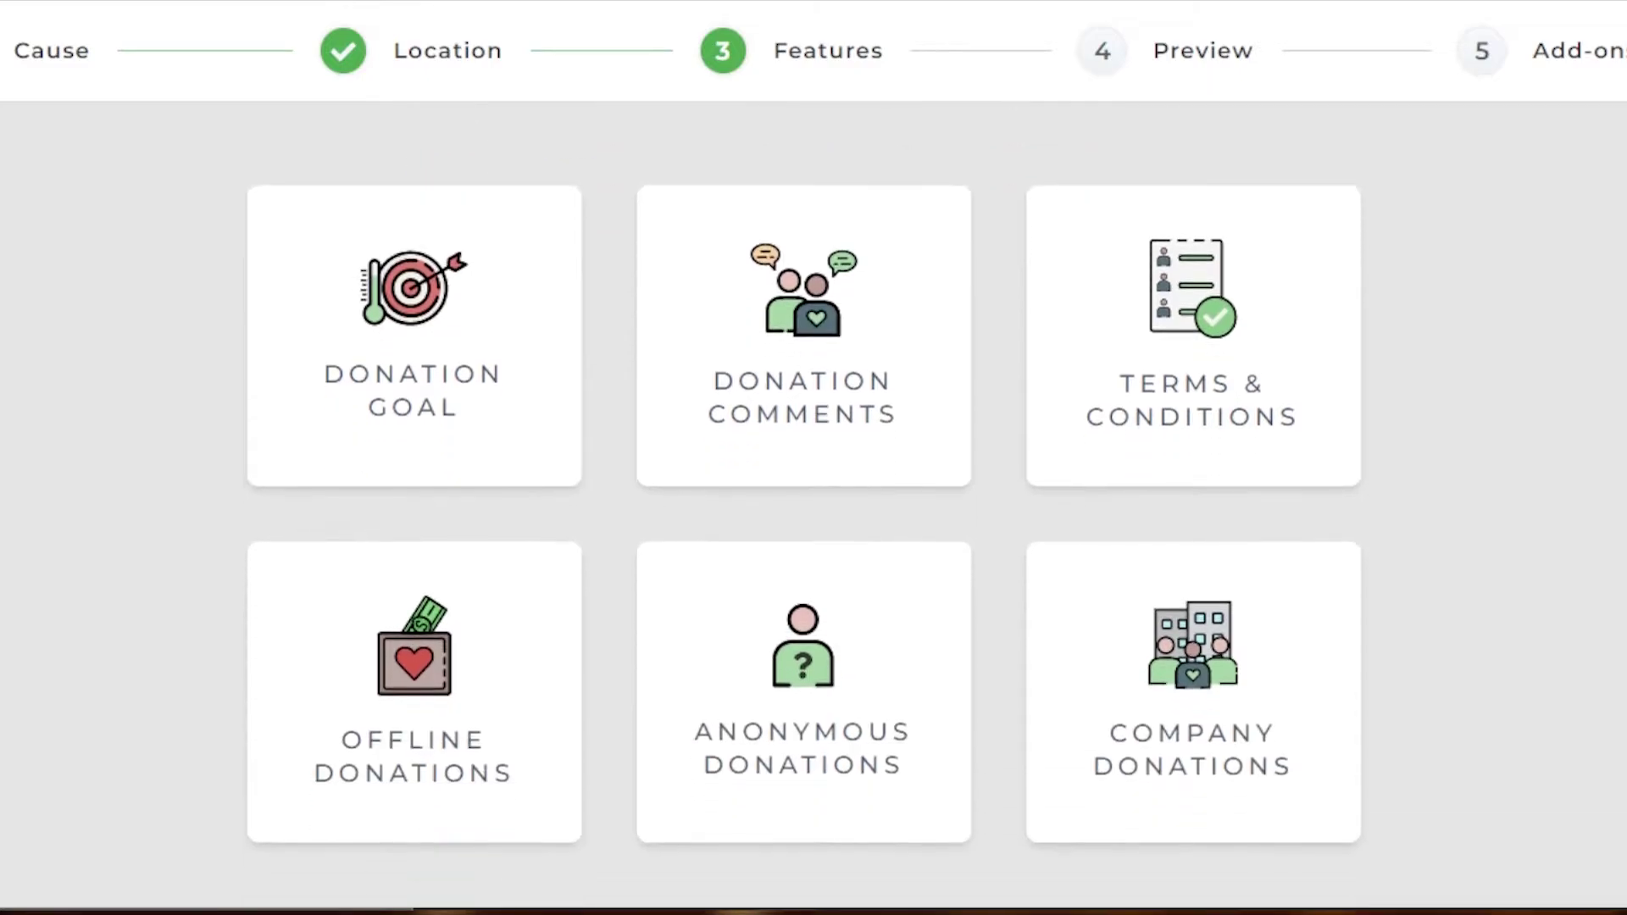
scroll(811, 509, up, 1)
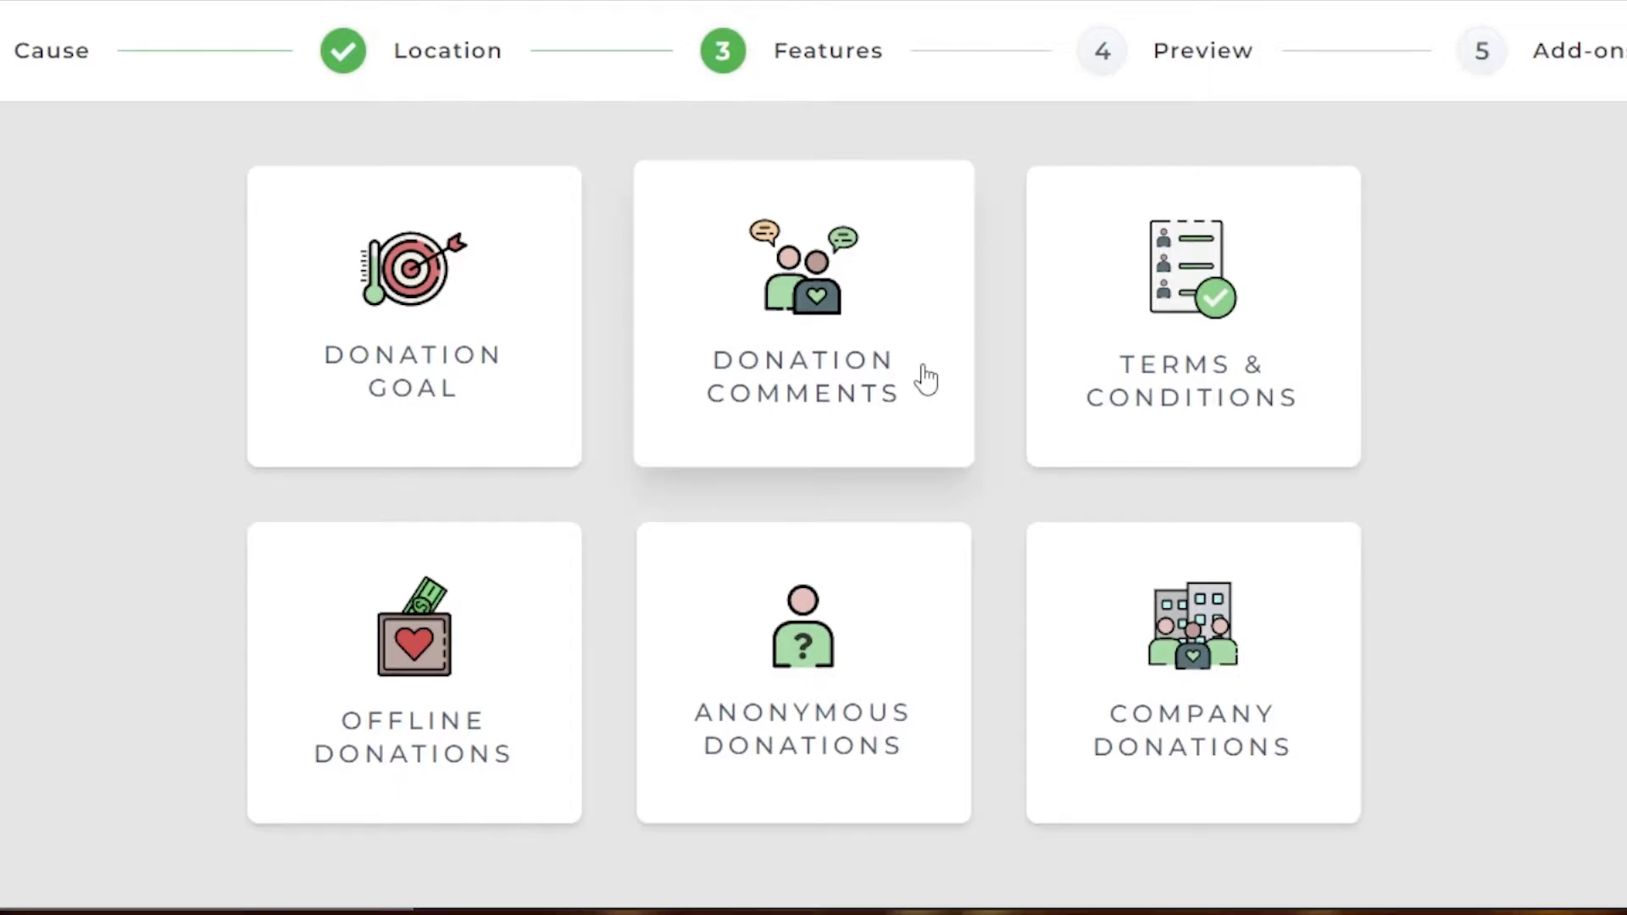
click(396, 325)
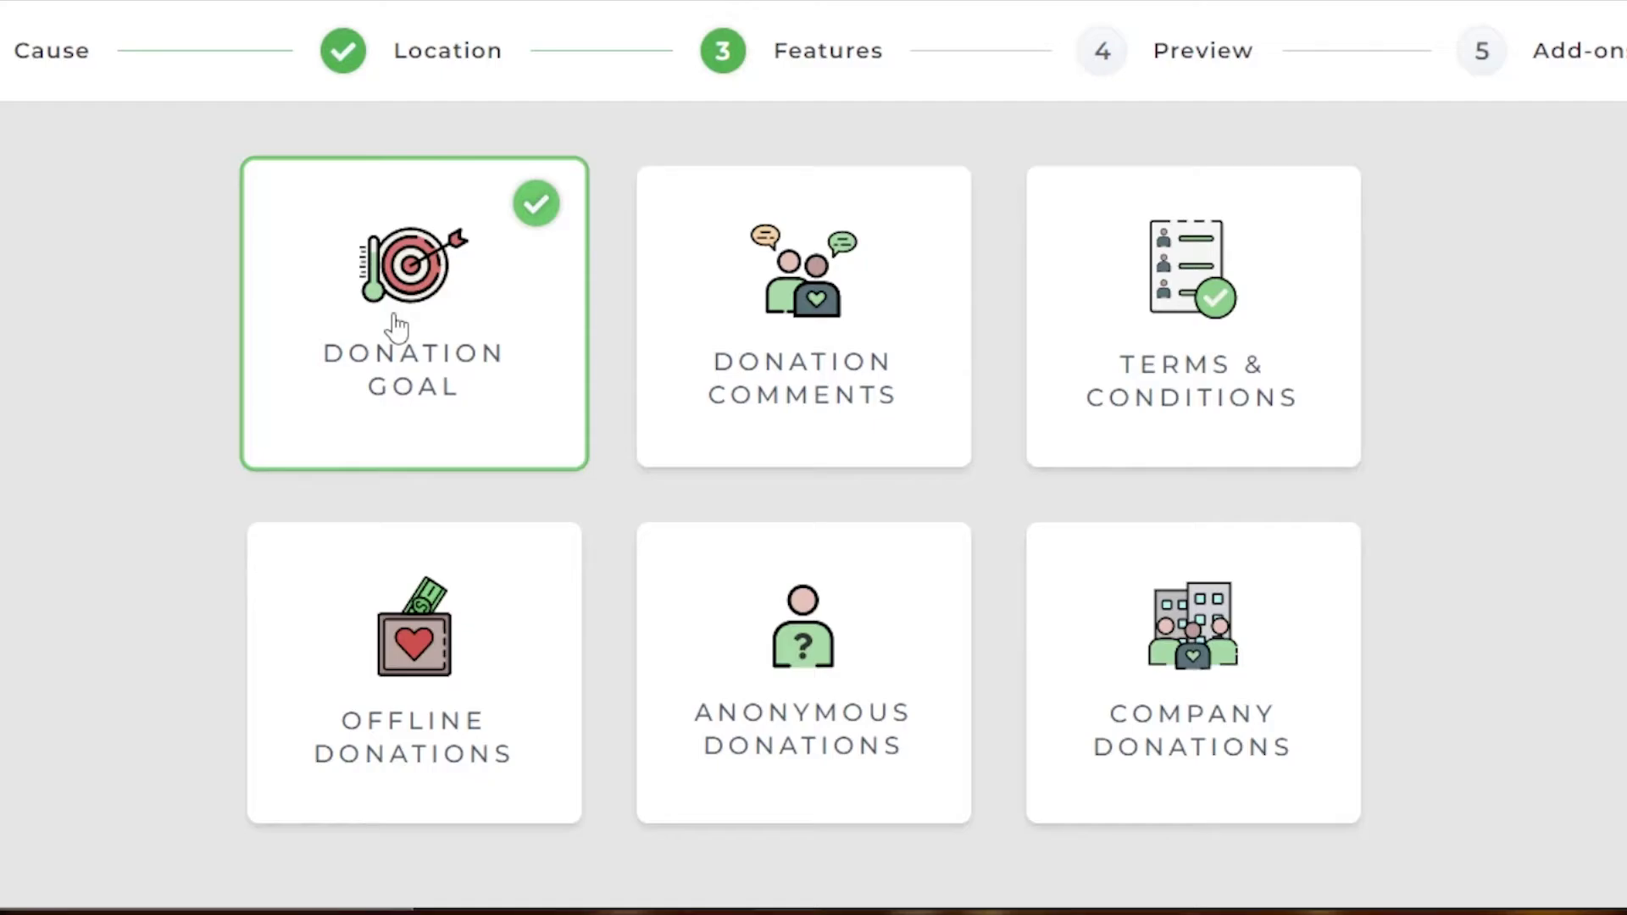
click(794, 416)
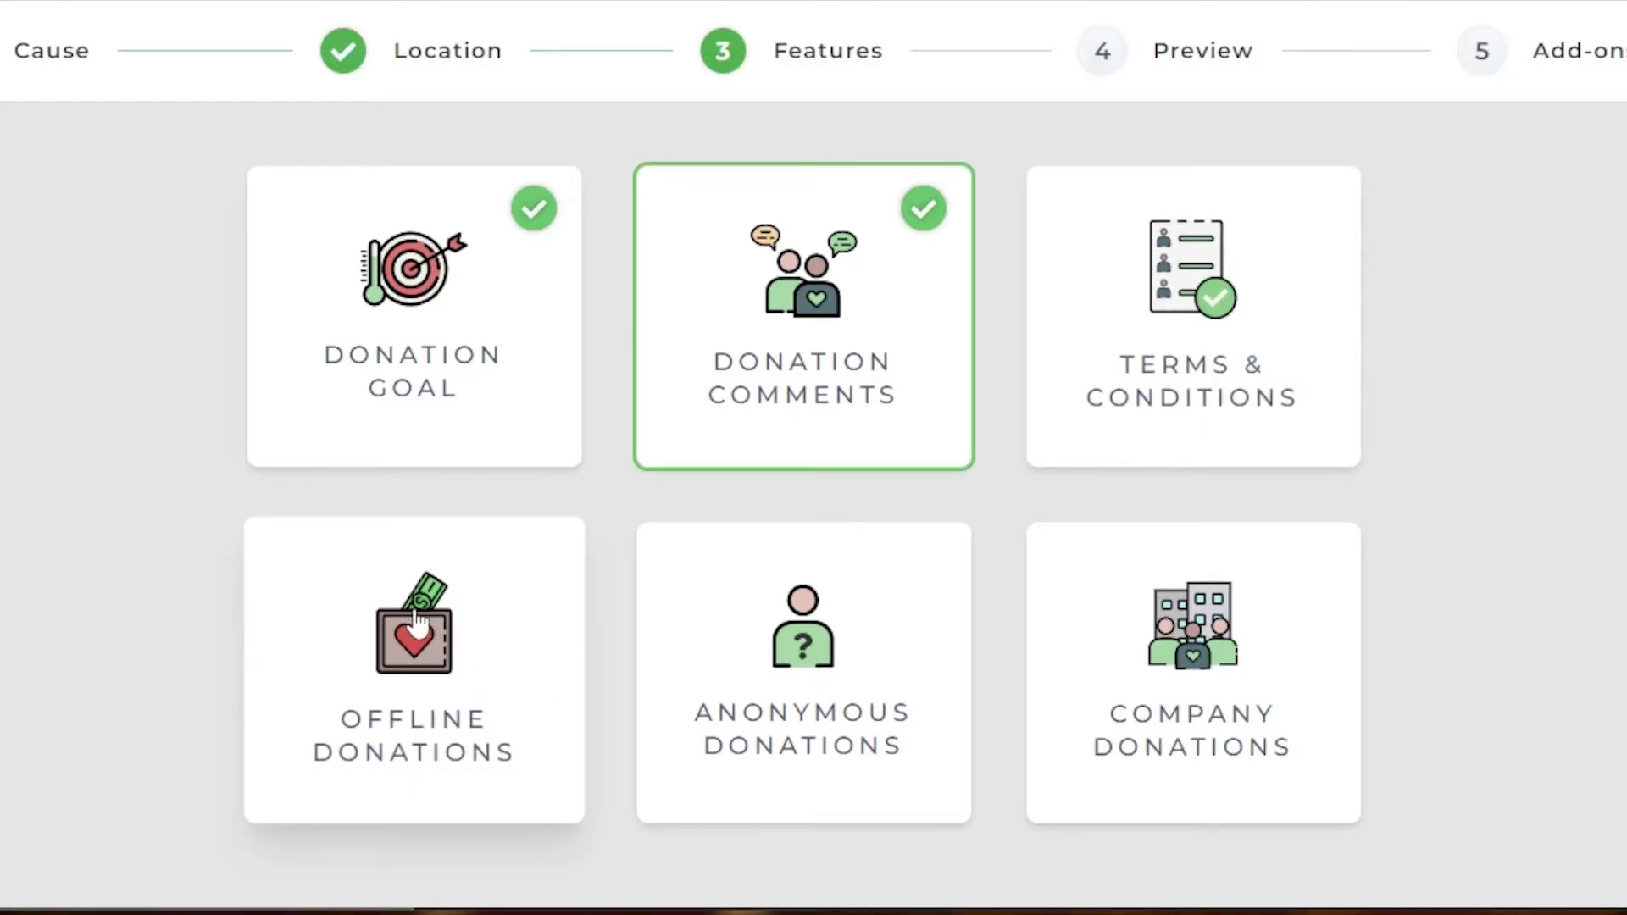
click(850, 678)
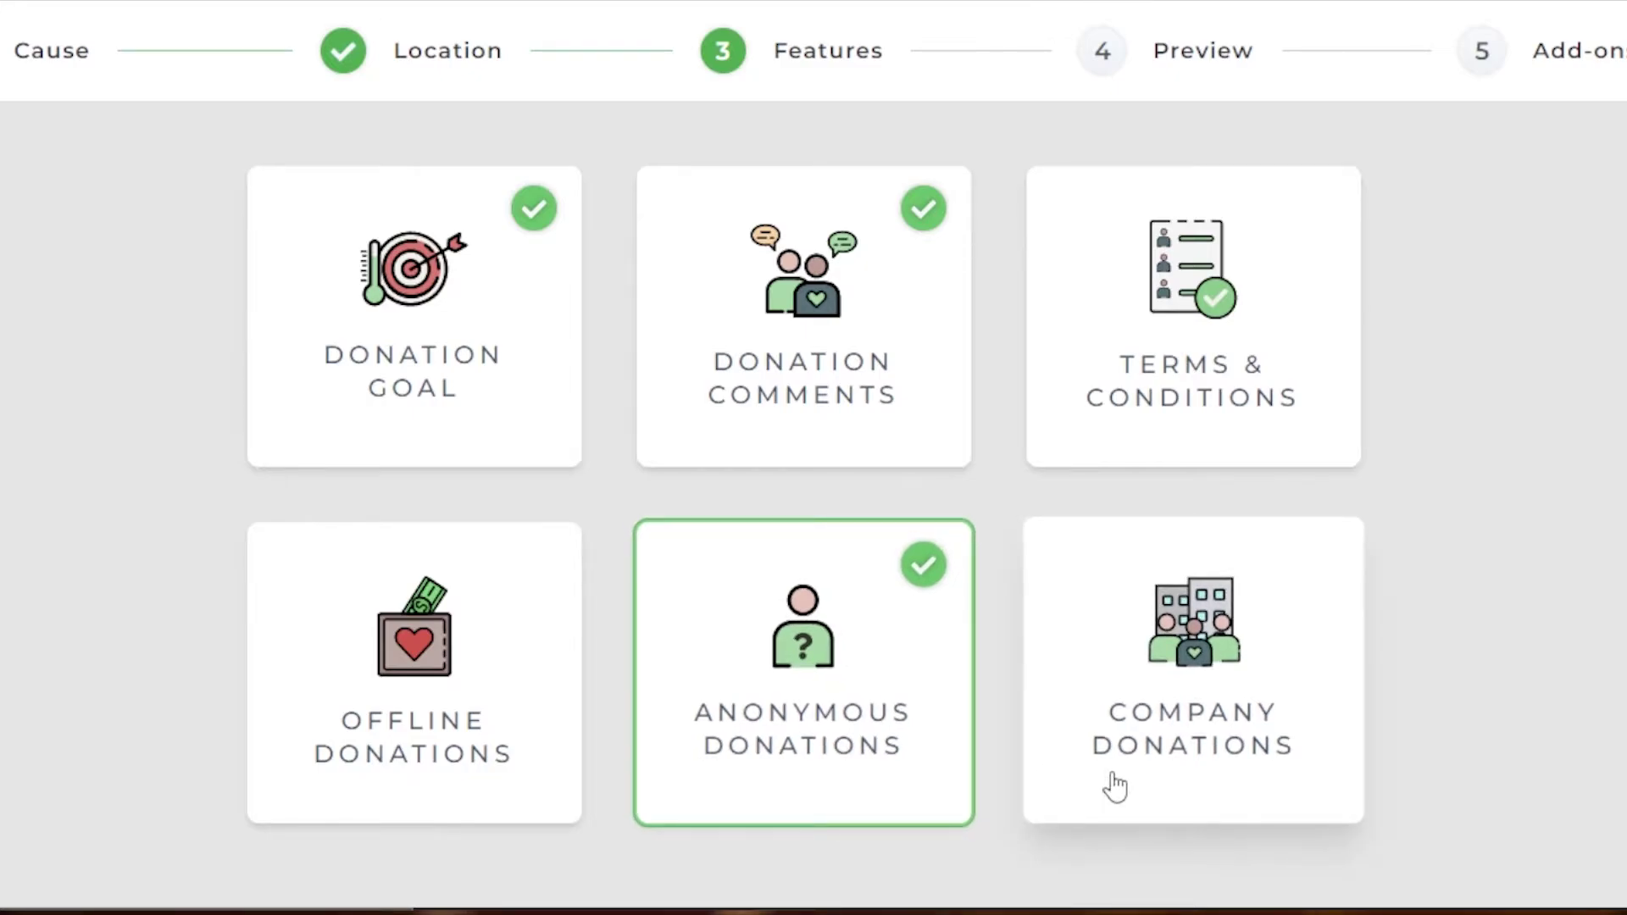
click(1127, 739)
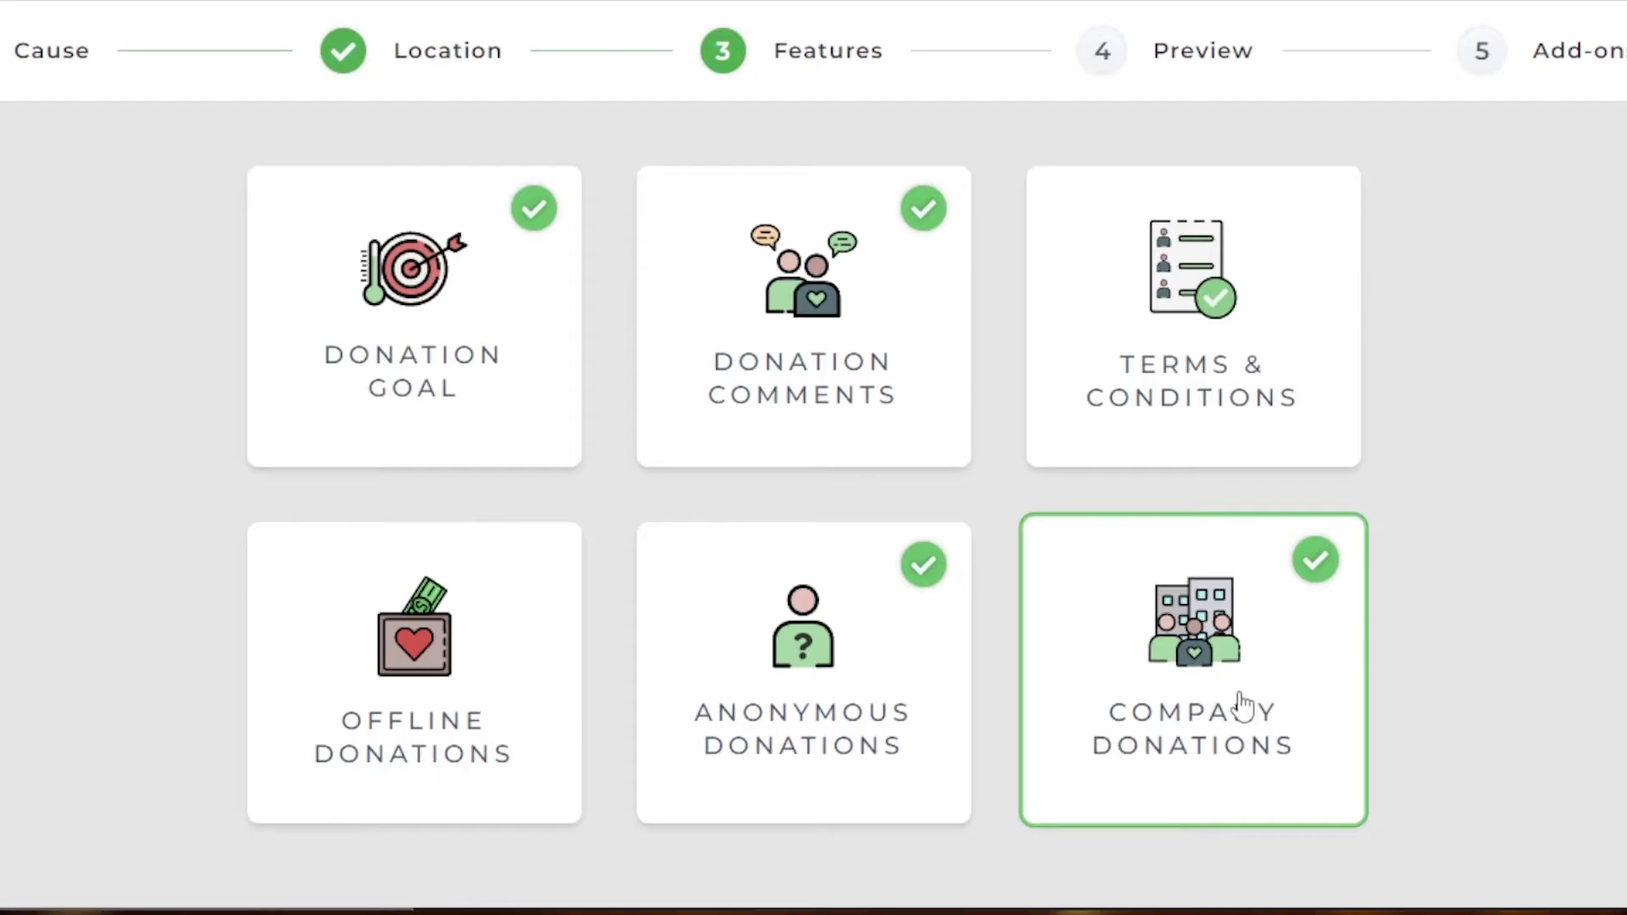
scroll(1041, 835, down, 3)
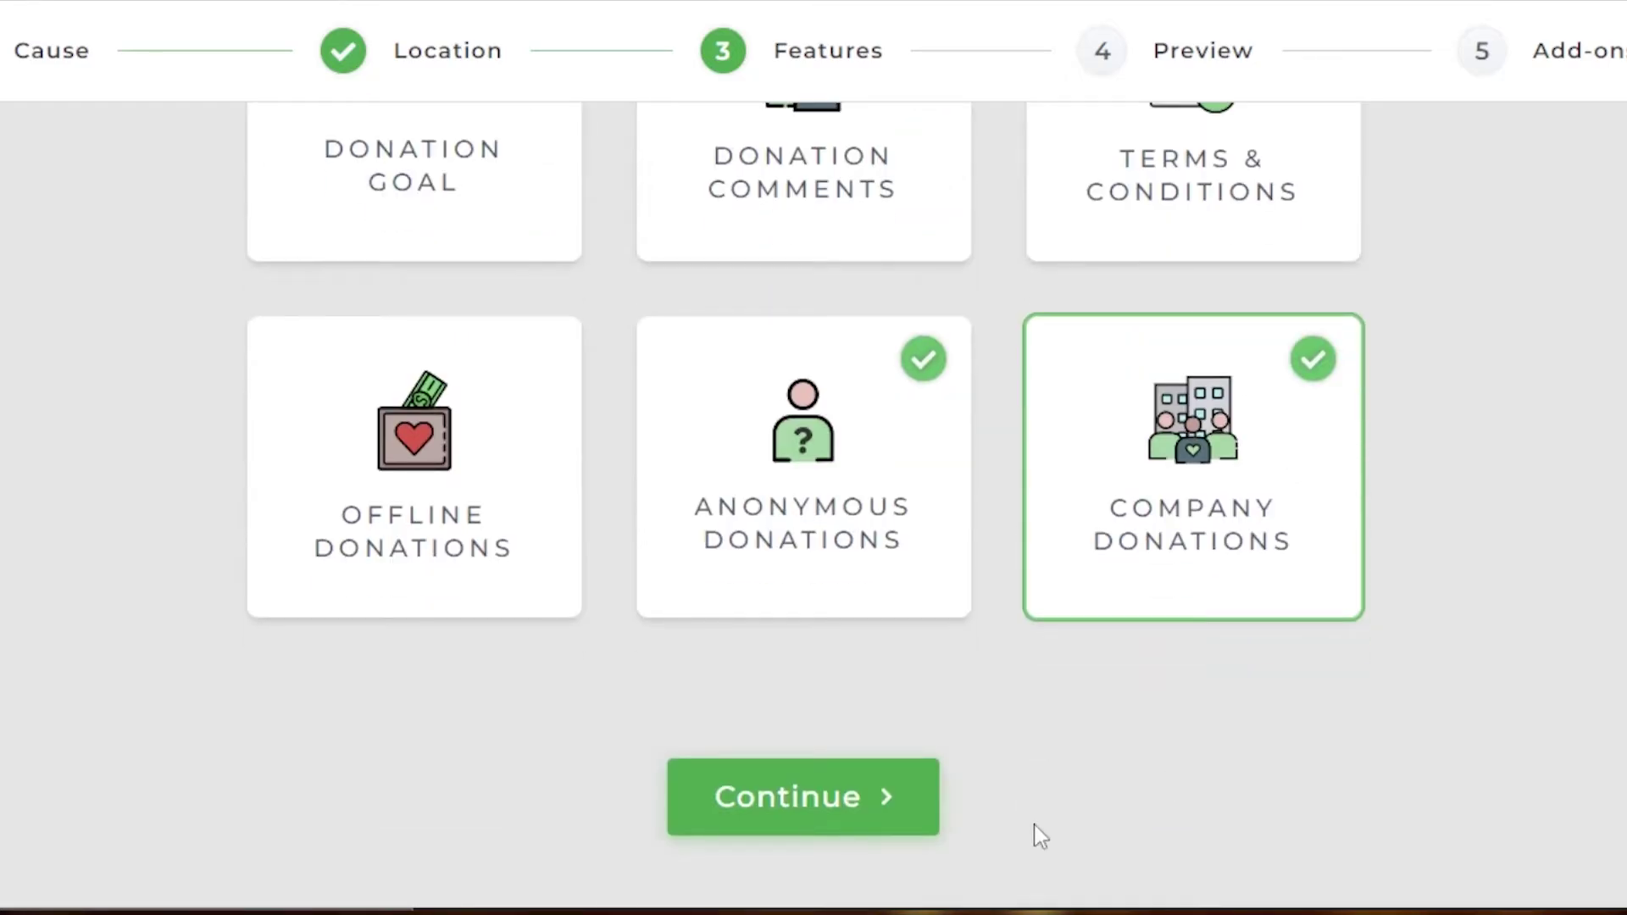
click(886, 826)
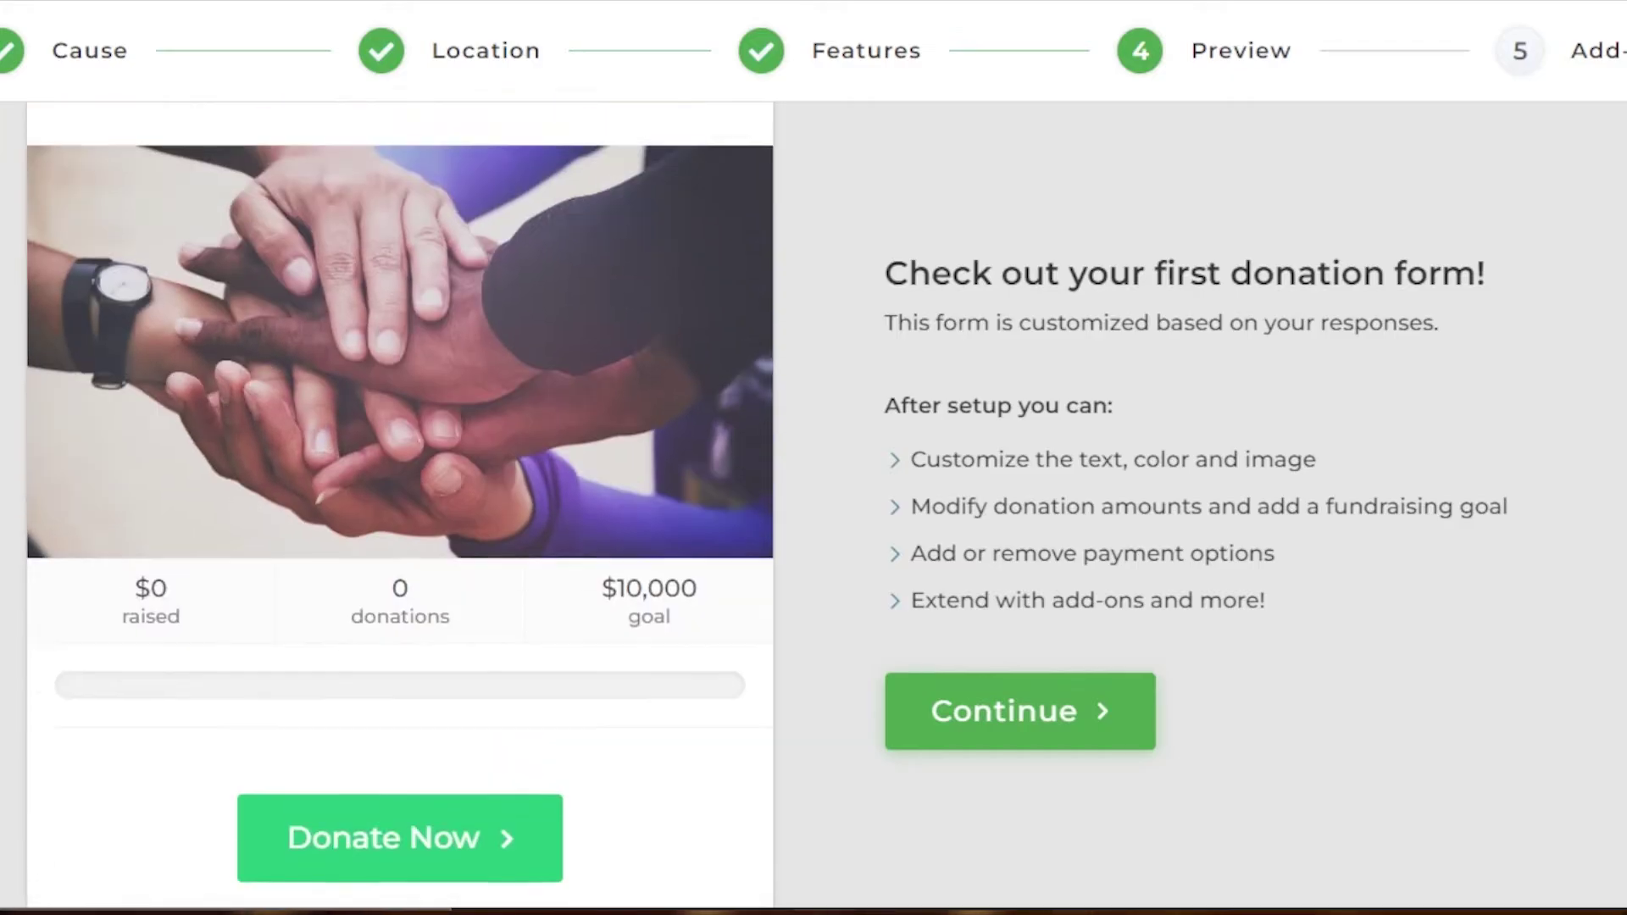
- Preview the first donation form through its amount and donor information pages, and continue to the add-ons
click(421, 674)
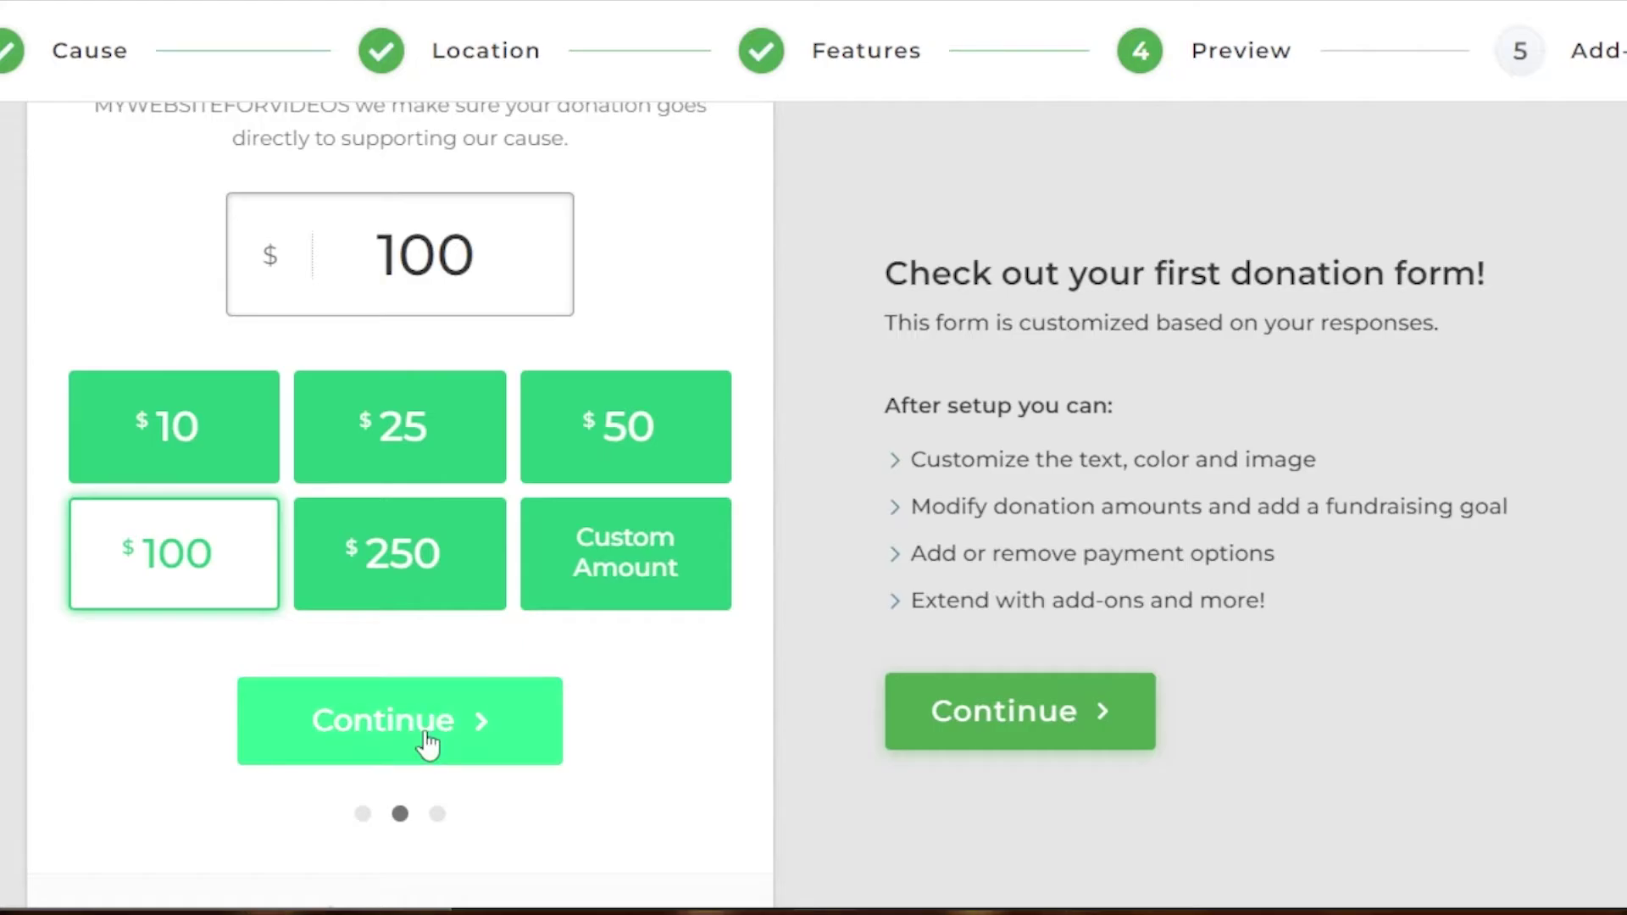
click(483, 723)
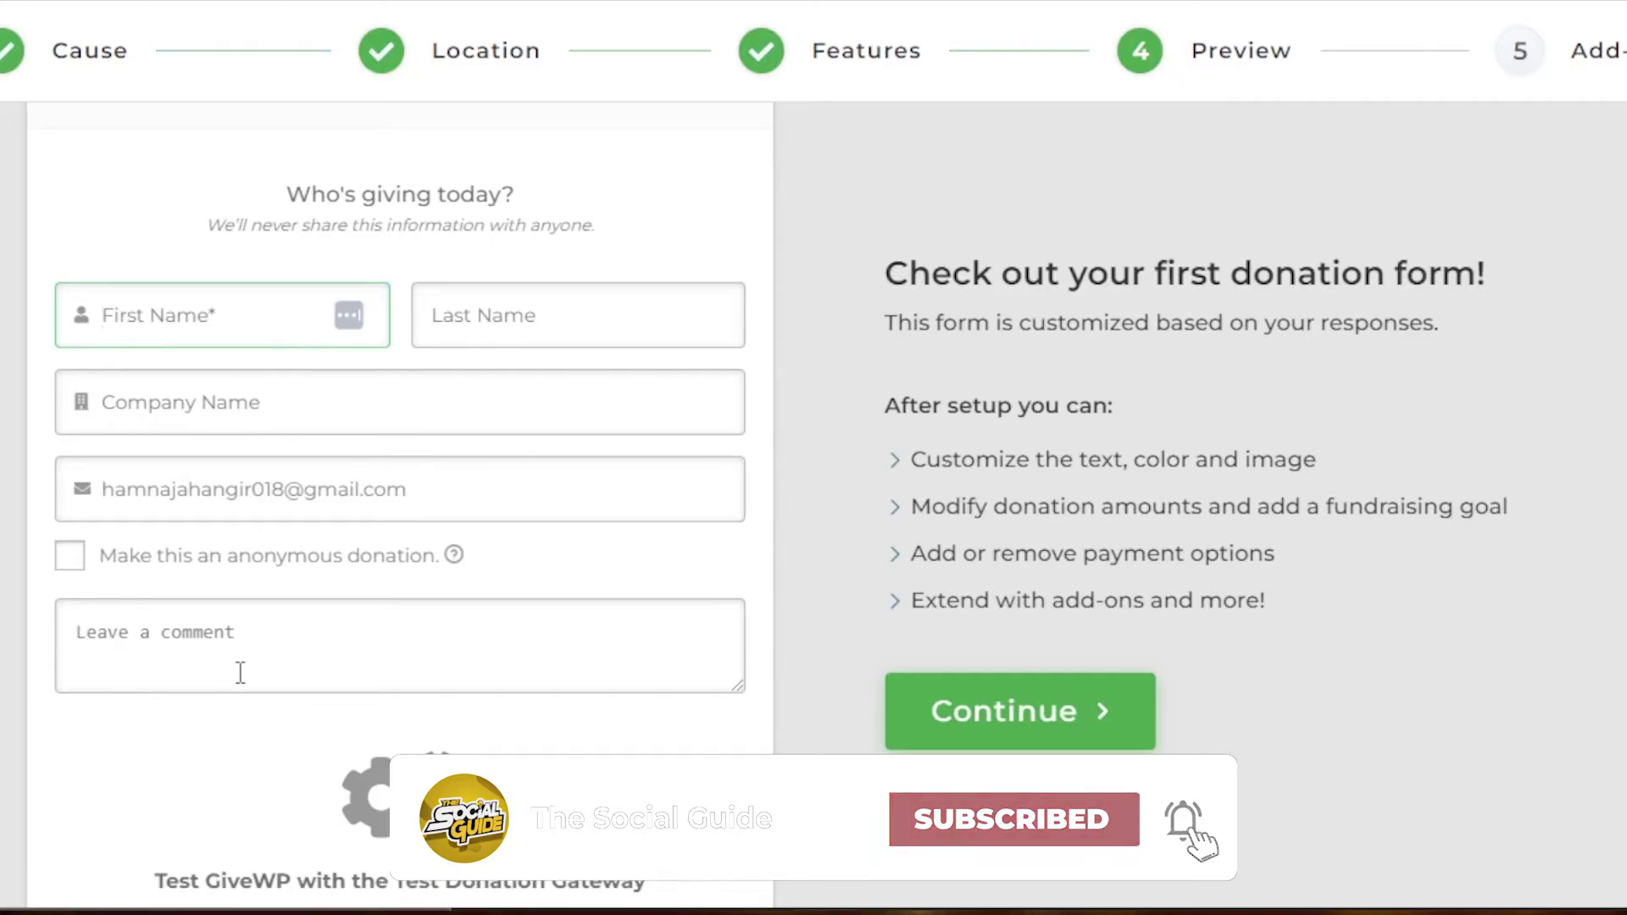
click(1035, 712)
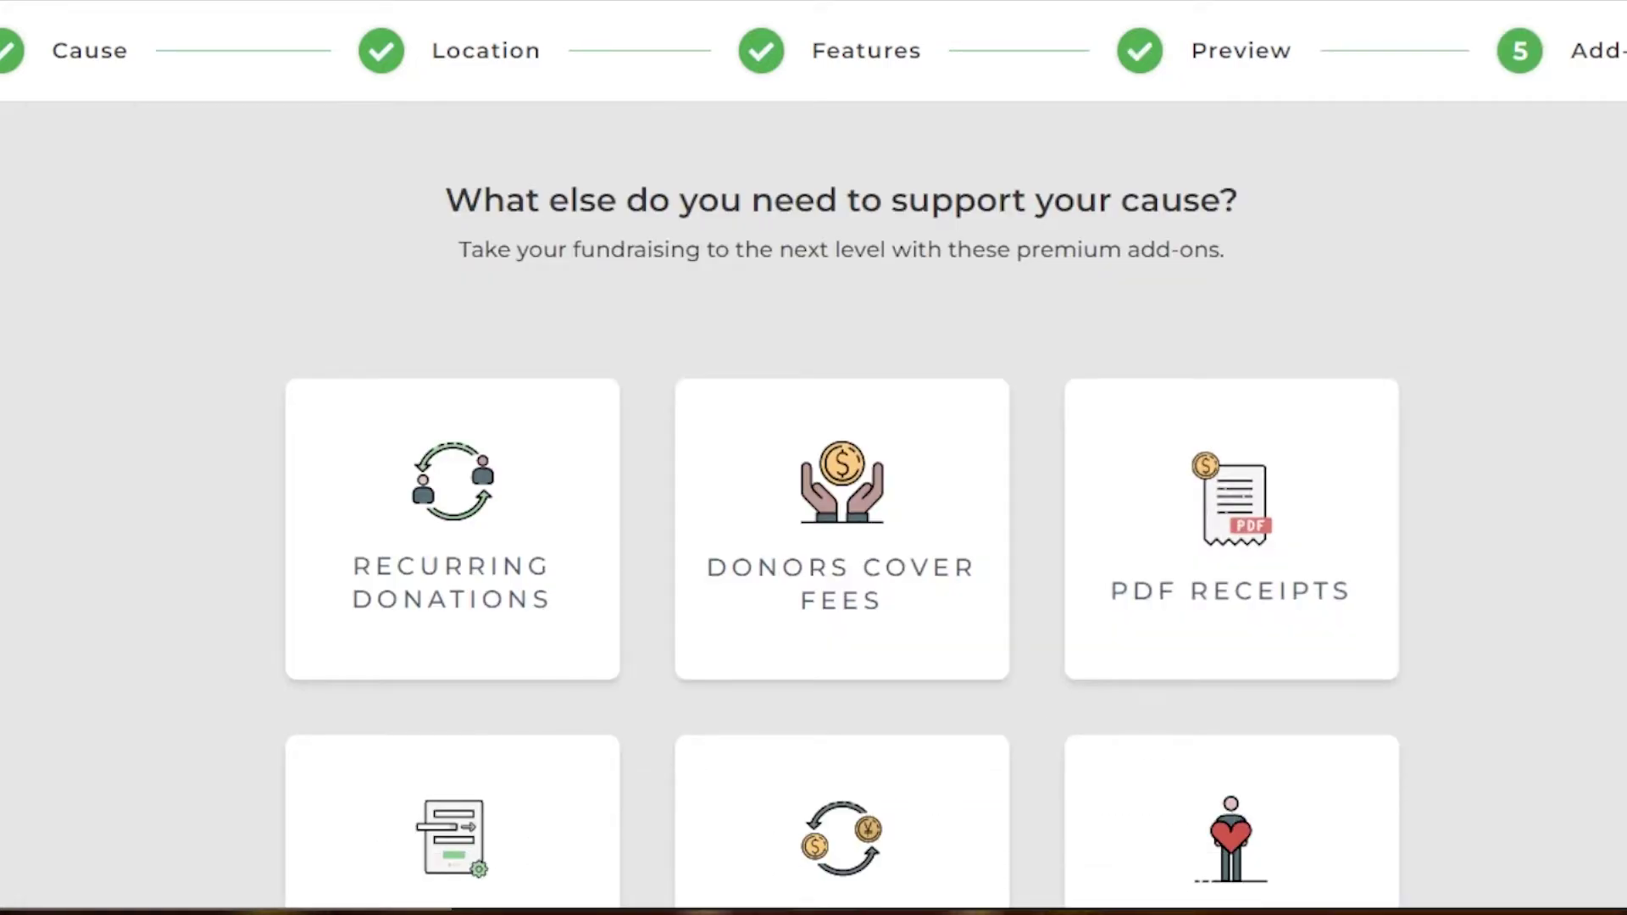
- Select the PDF Receipts, Multiple Currencies and Custom Form Fields add-ons and continue to the setup guide
scroll(1034, 719, down, 4)
scroll(841, 509, up, 2)
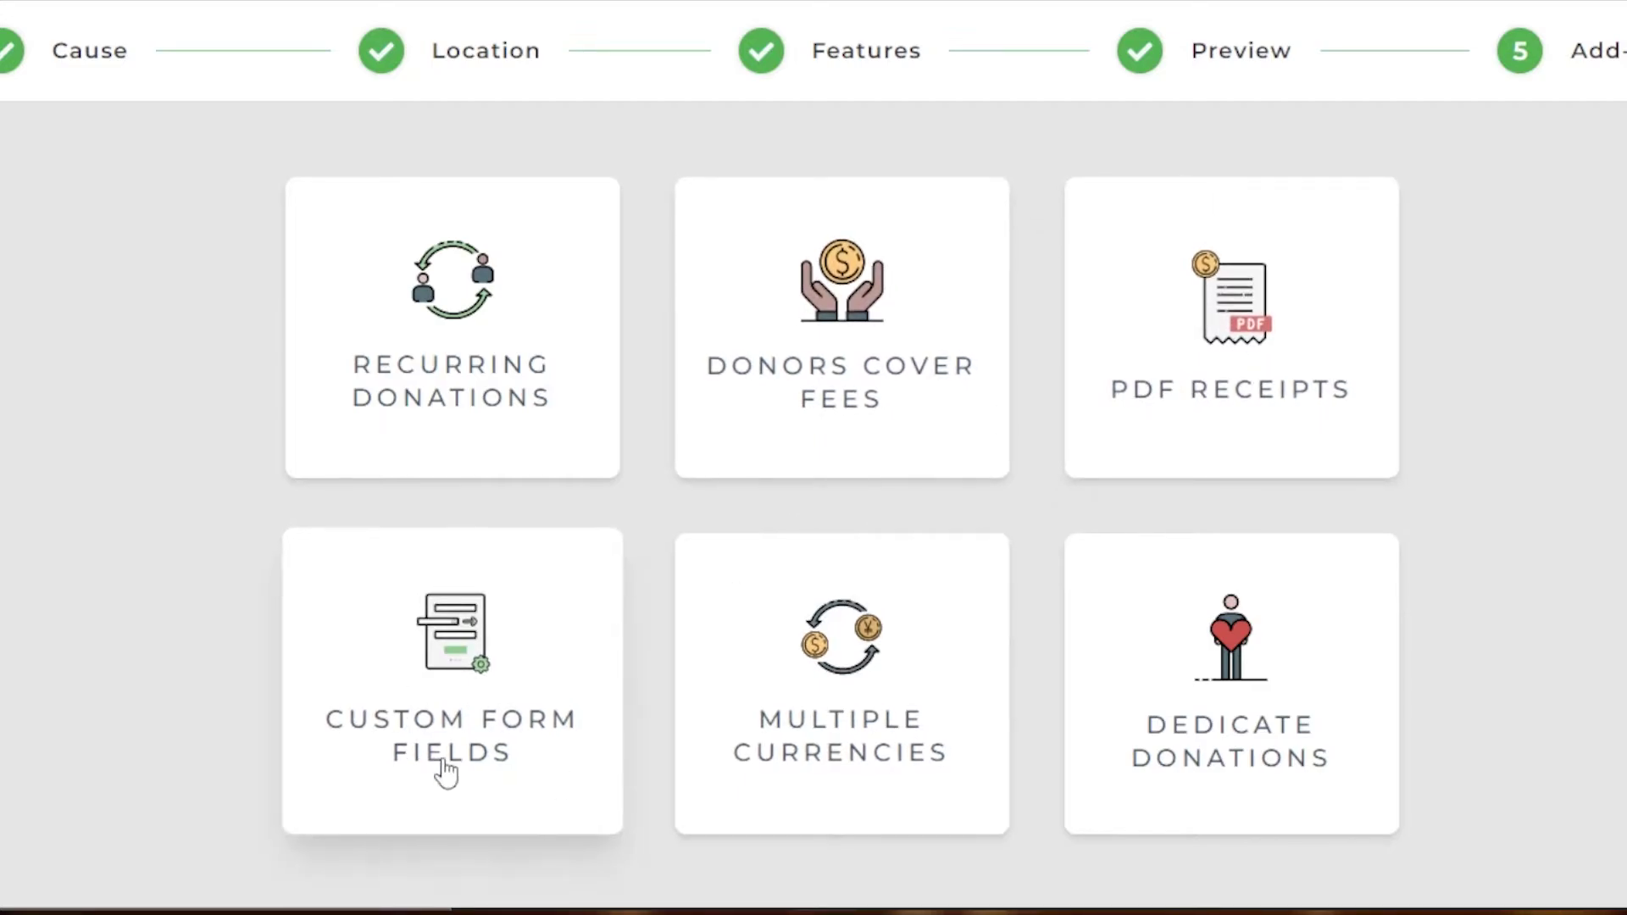
click(1177, 354)
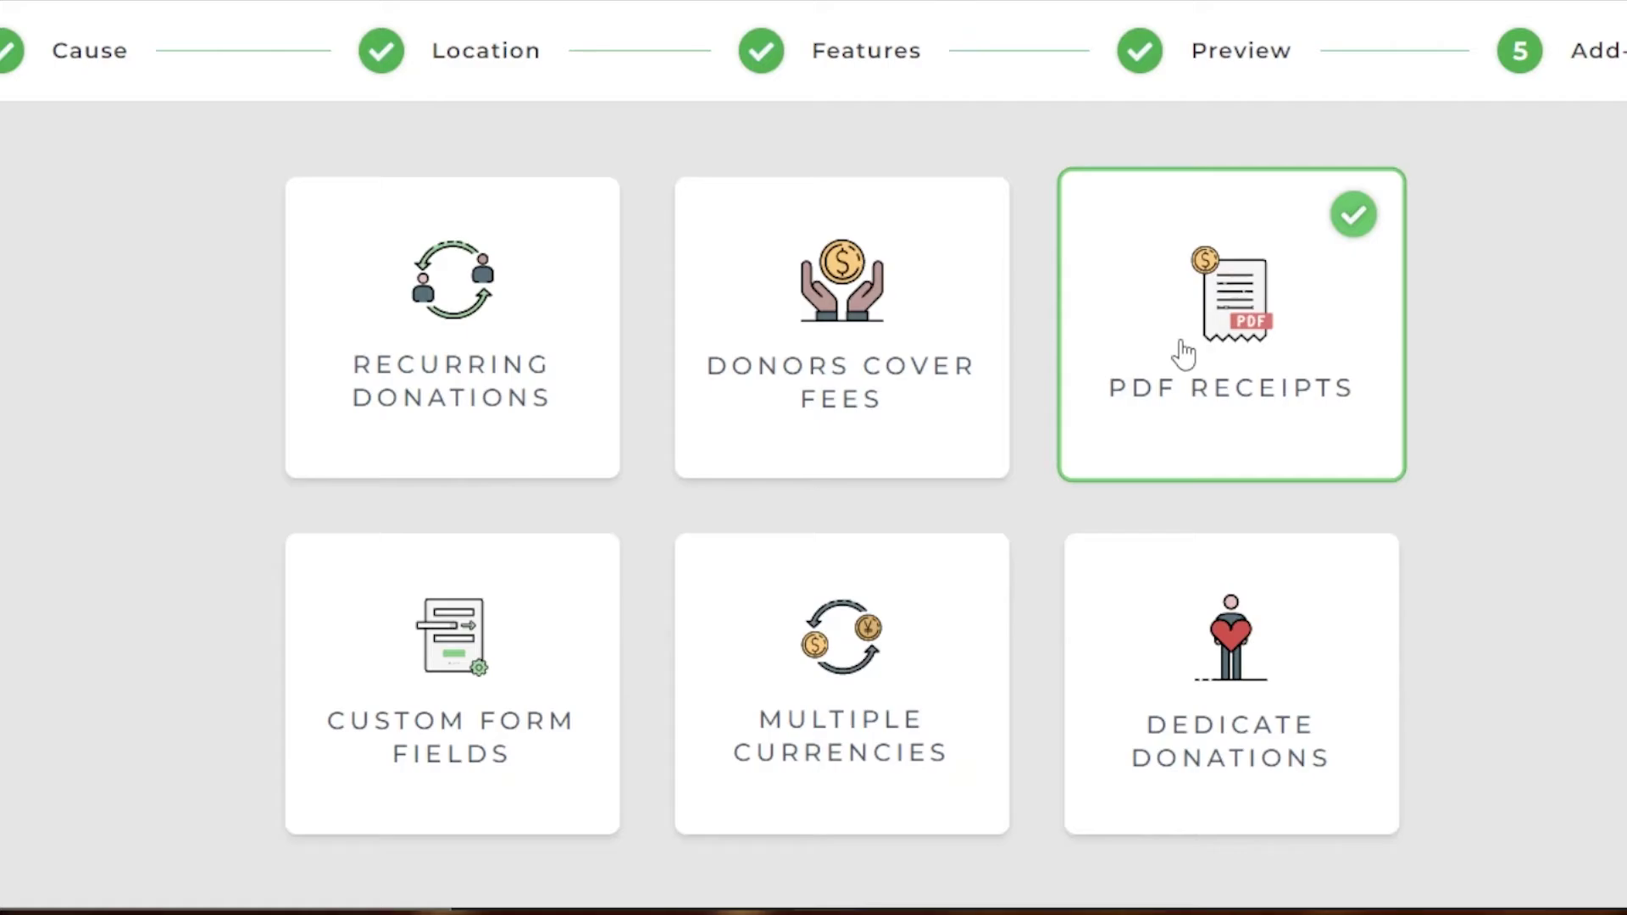
click(862, 690)
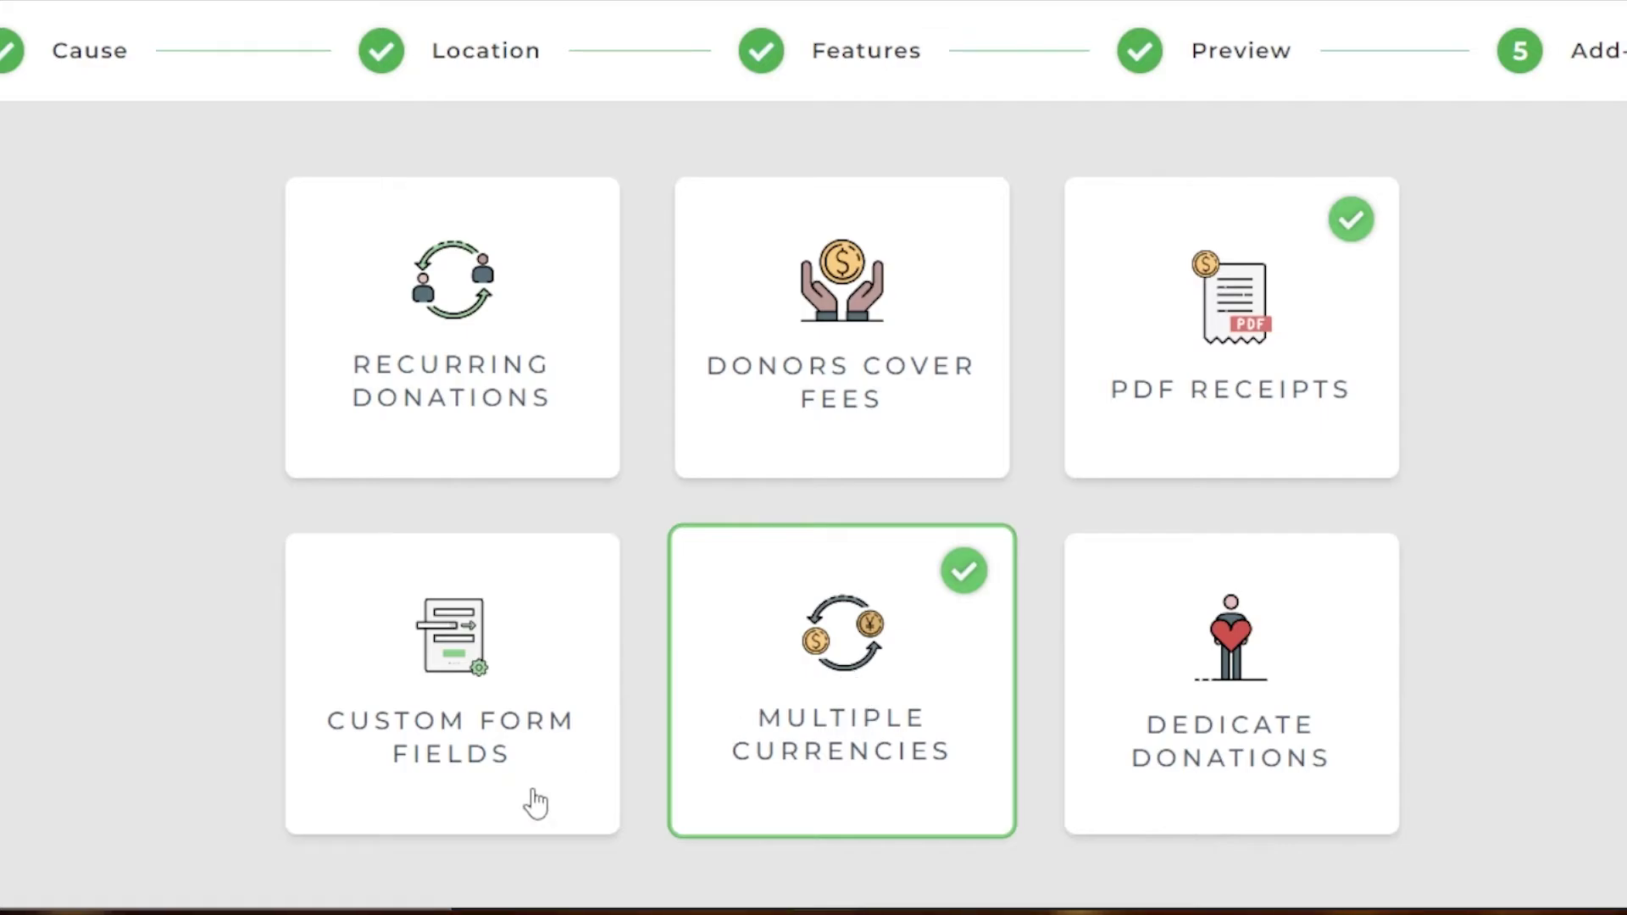
click(471, 775)
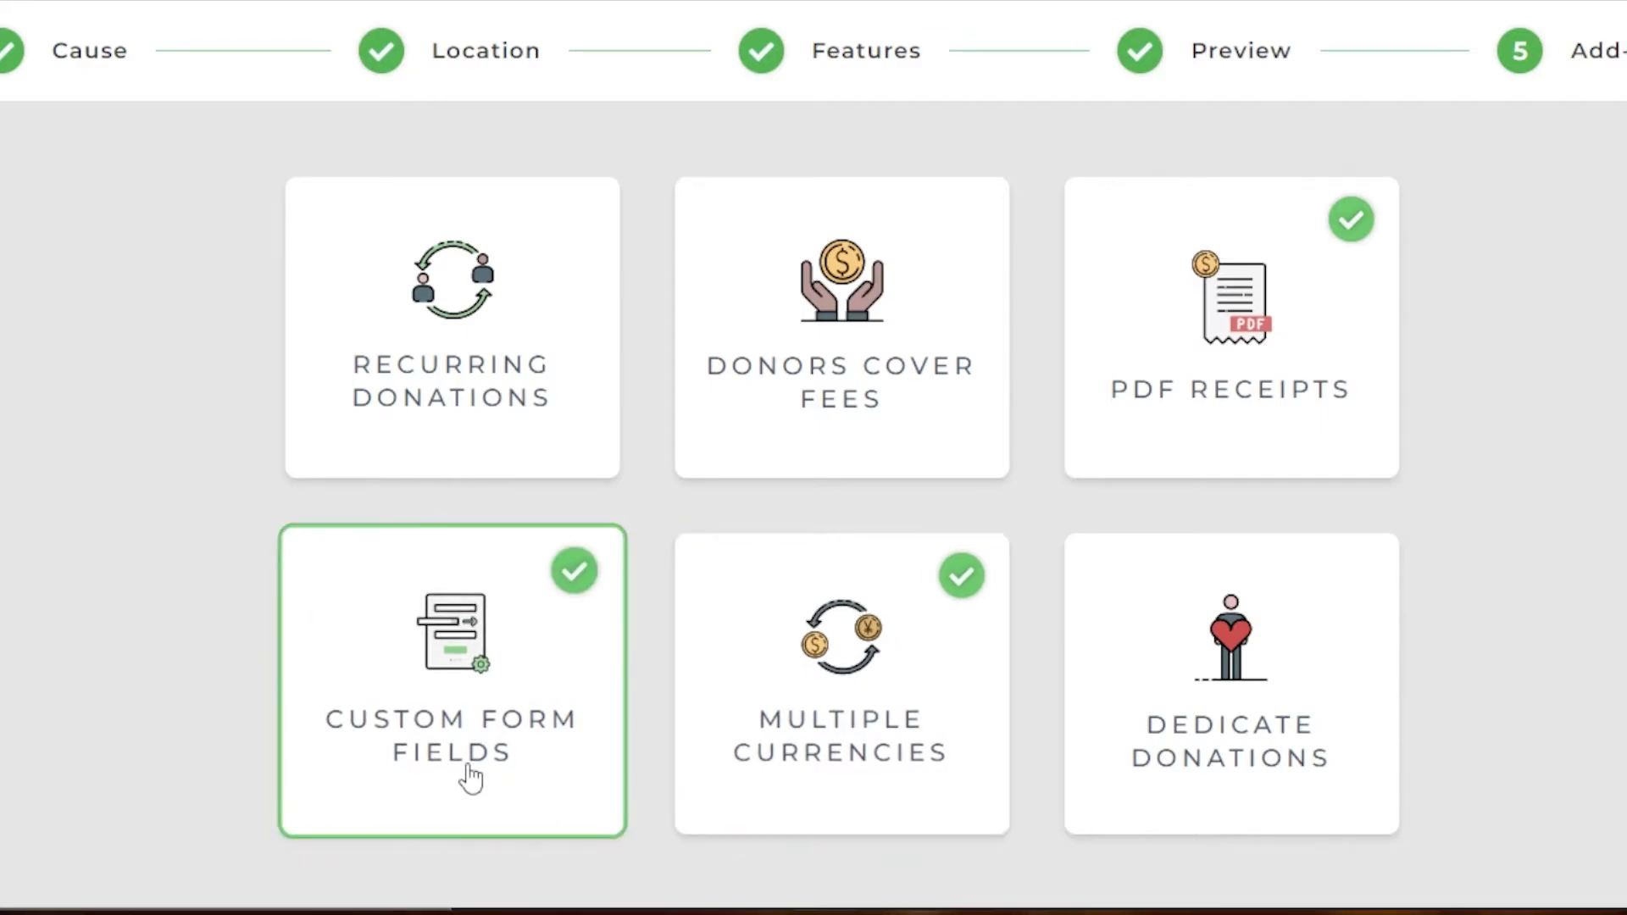
scroll(1356, 602, down, 3)
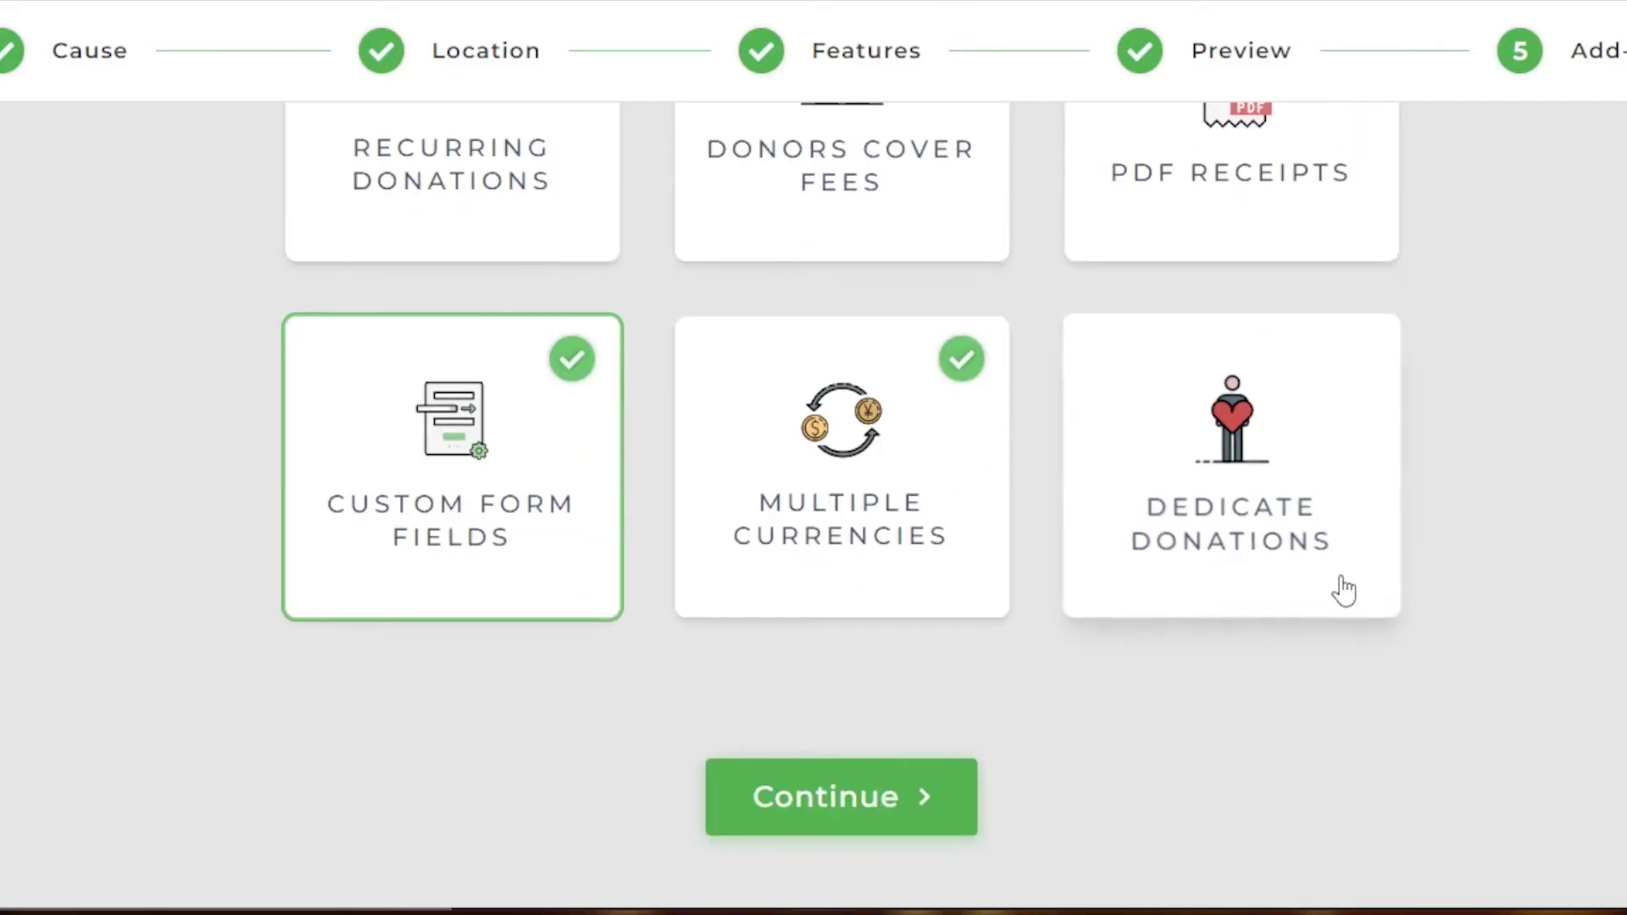
click(893, 763)
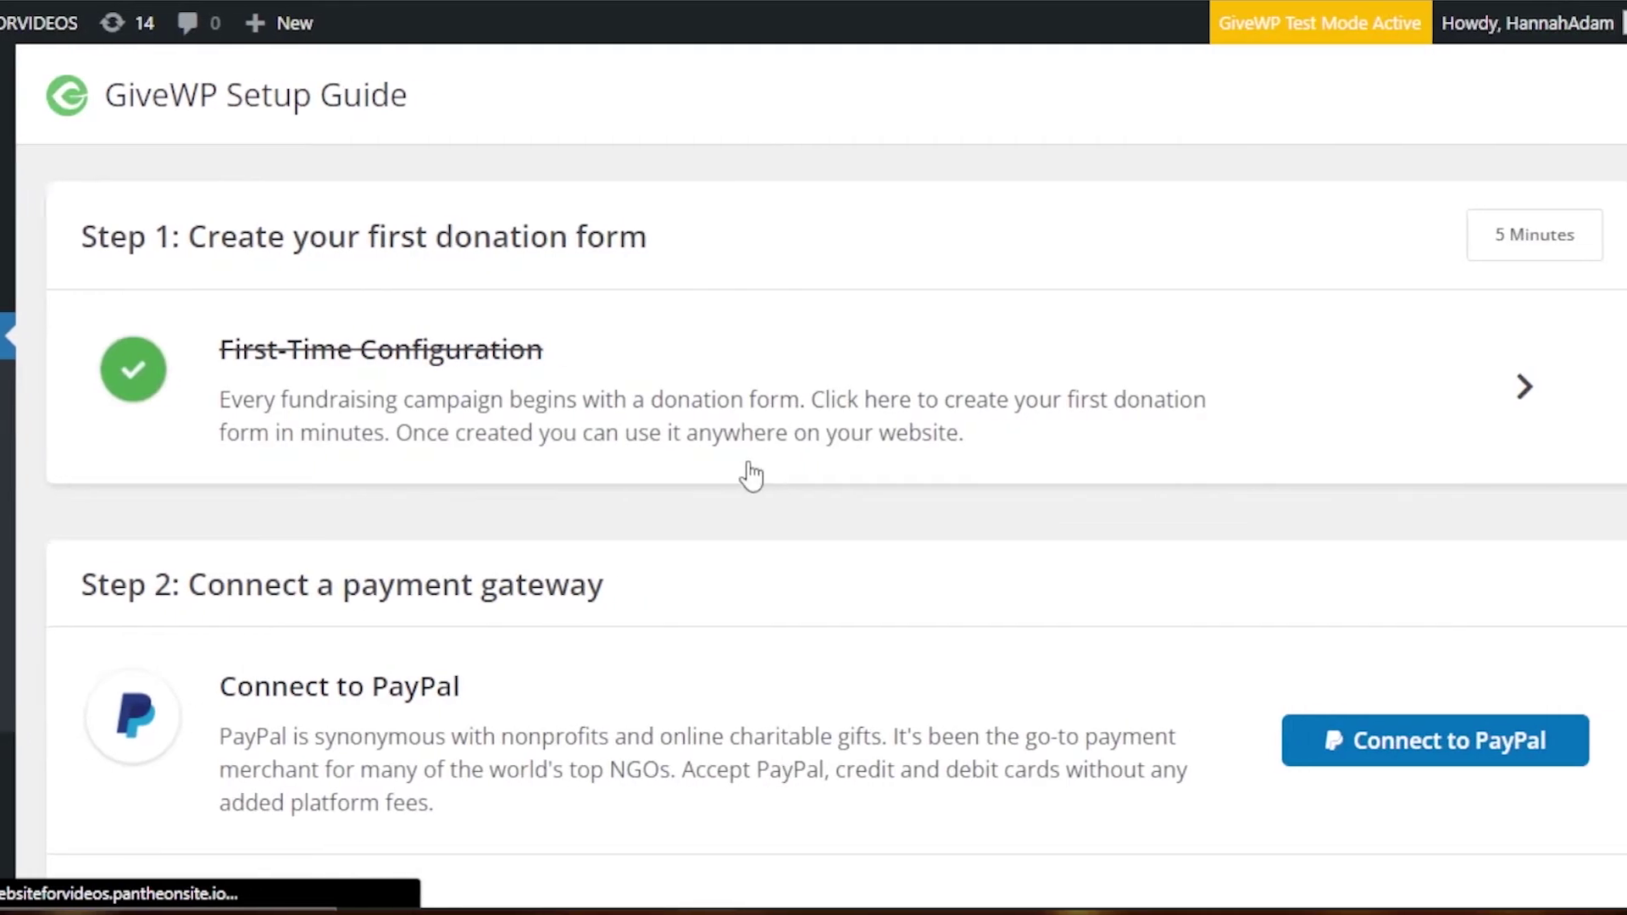
- Review the setup guide's payment gateway section, open the PayPal gateway settings and look over the transaction type and Venmo options
scroll(1617, 308, down, 3)
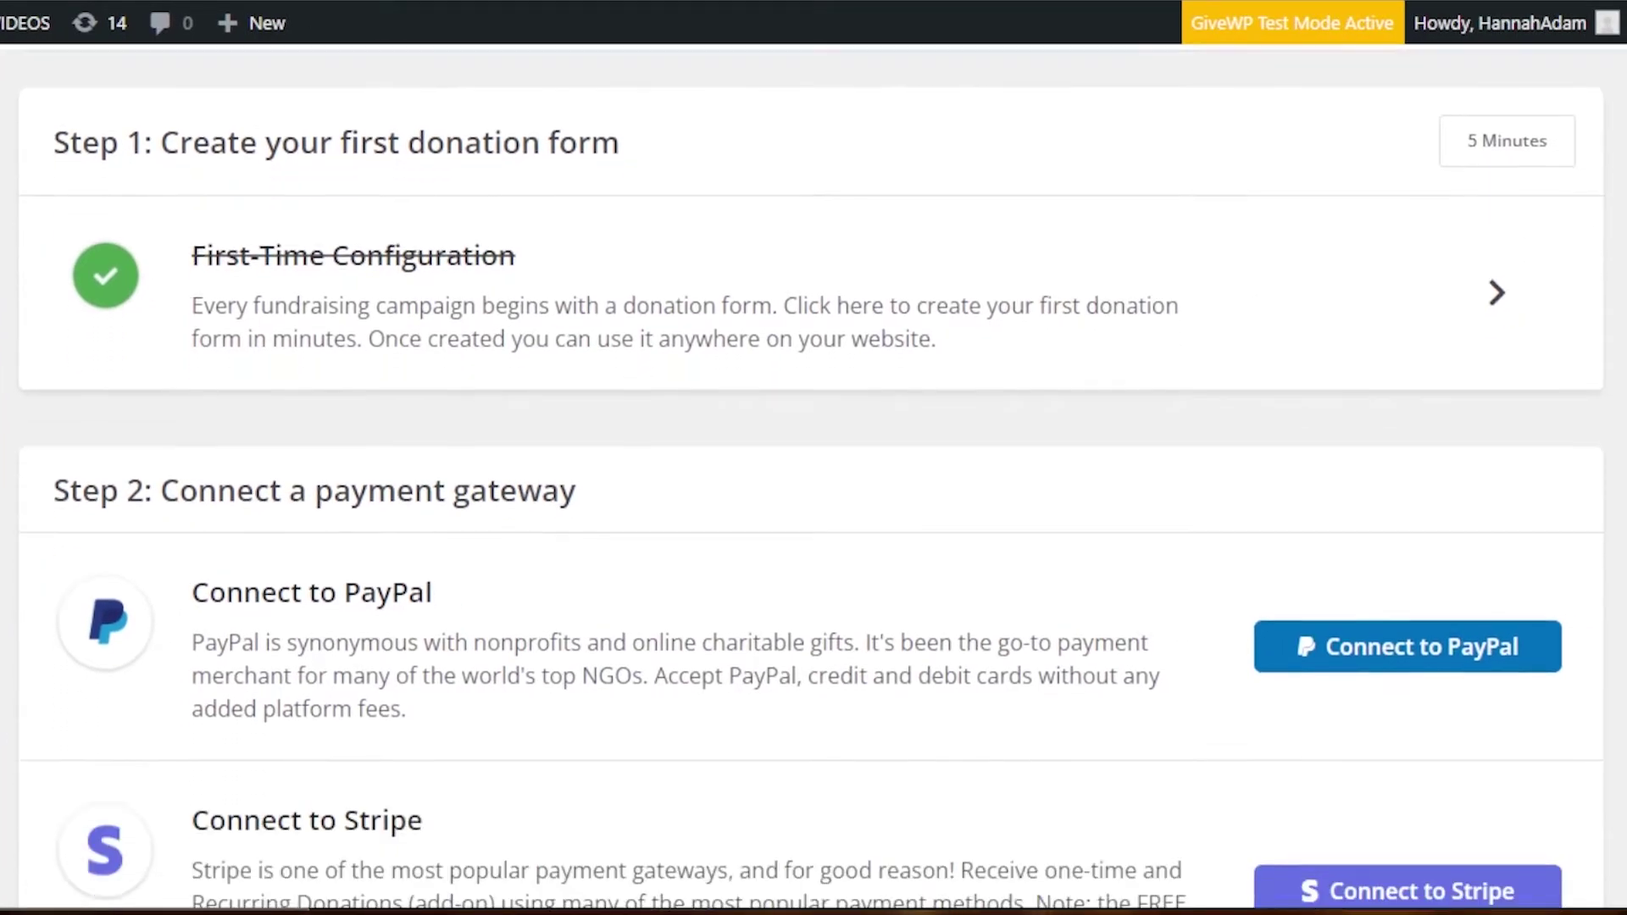
scroll(814, 479, down, 2)
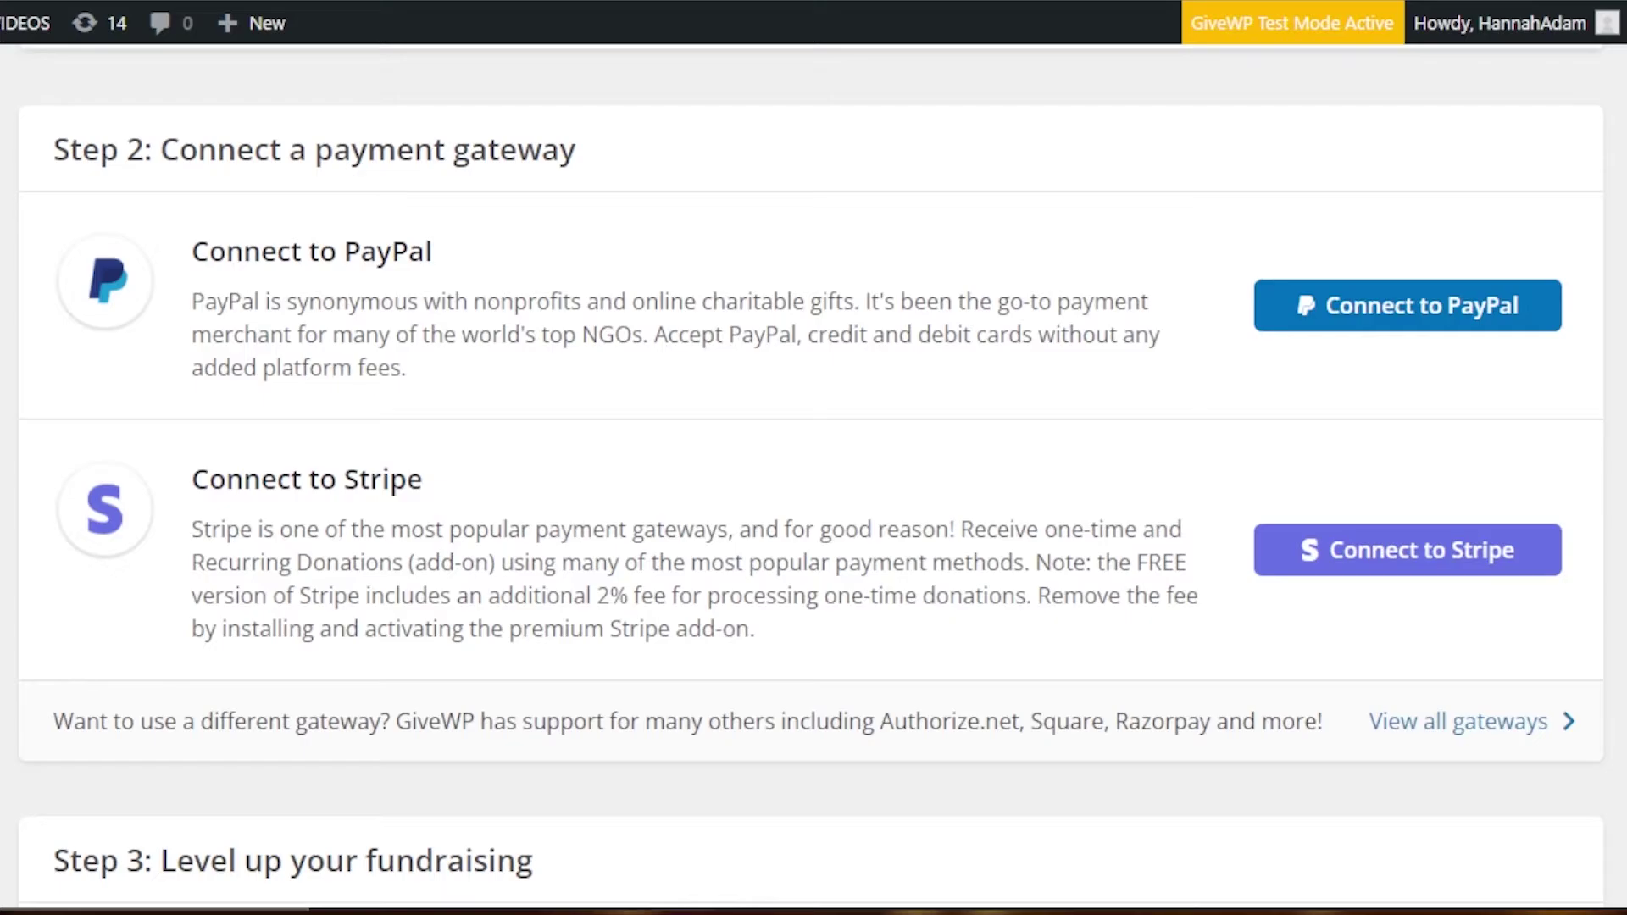
scroll(814, 479, up, 5)
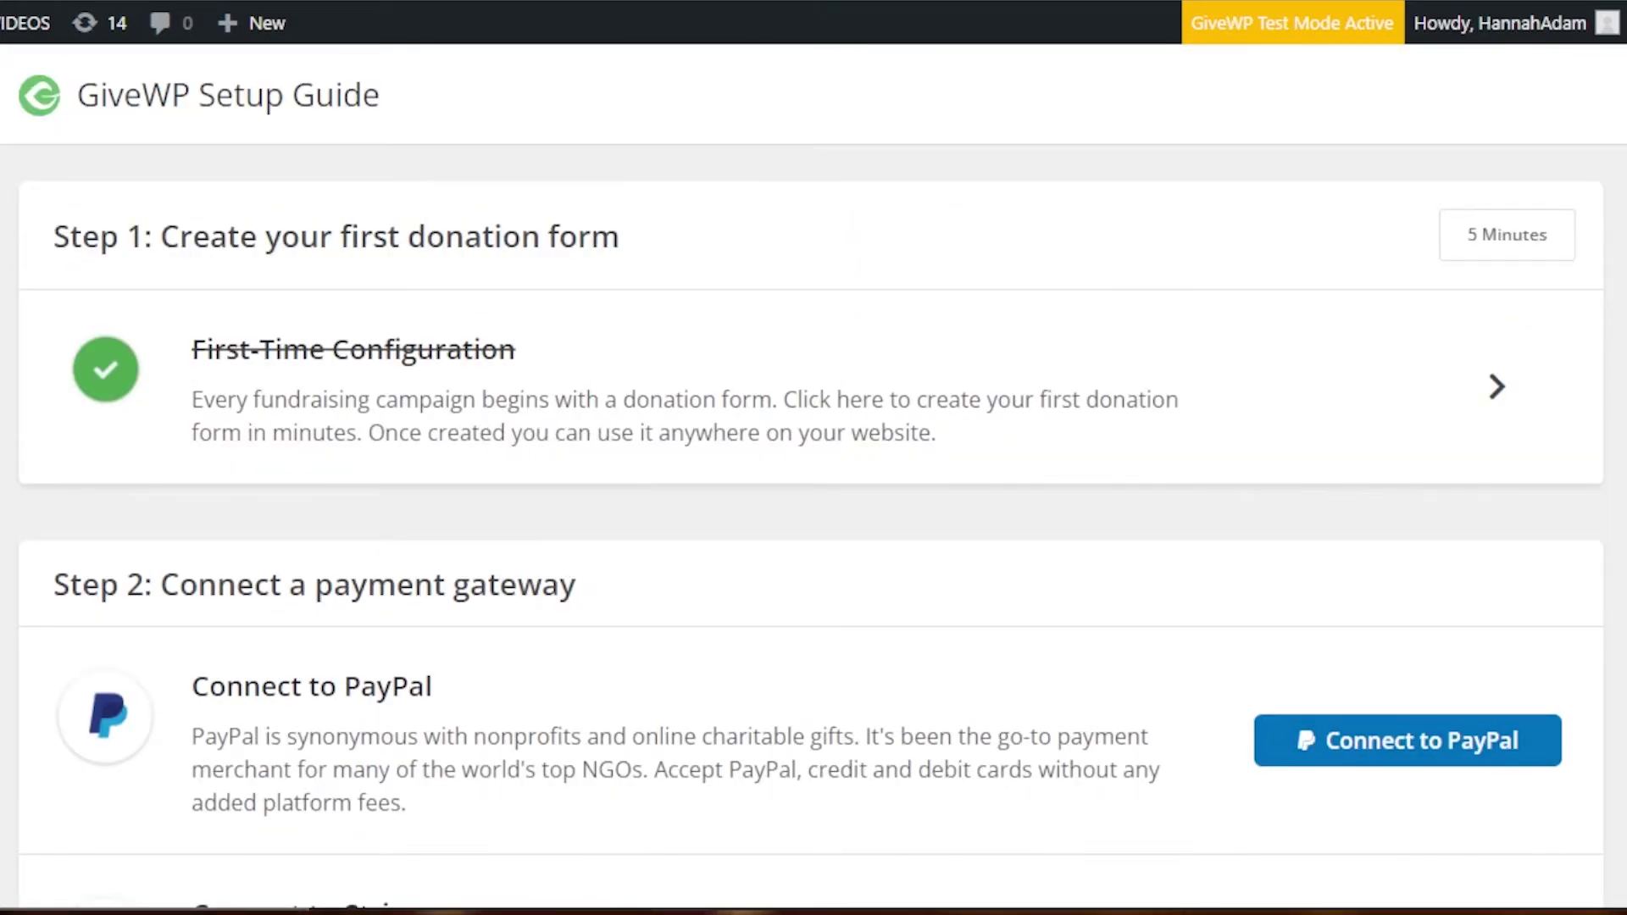
scroll(813, 479, down, 1)
scroll(813, 479, down, 6)
scroll(814, 479, up, 2)
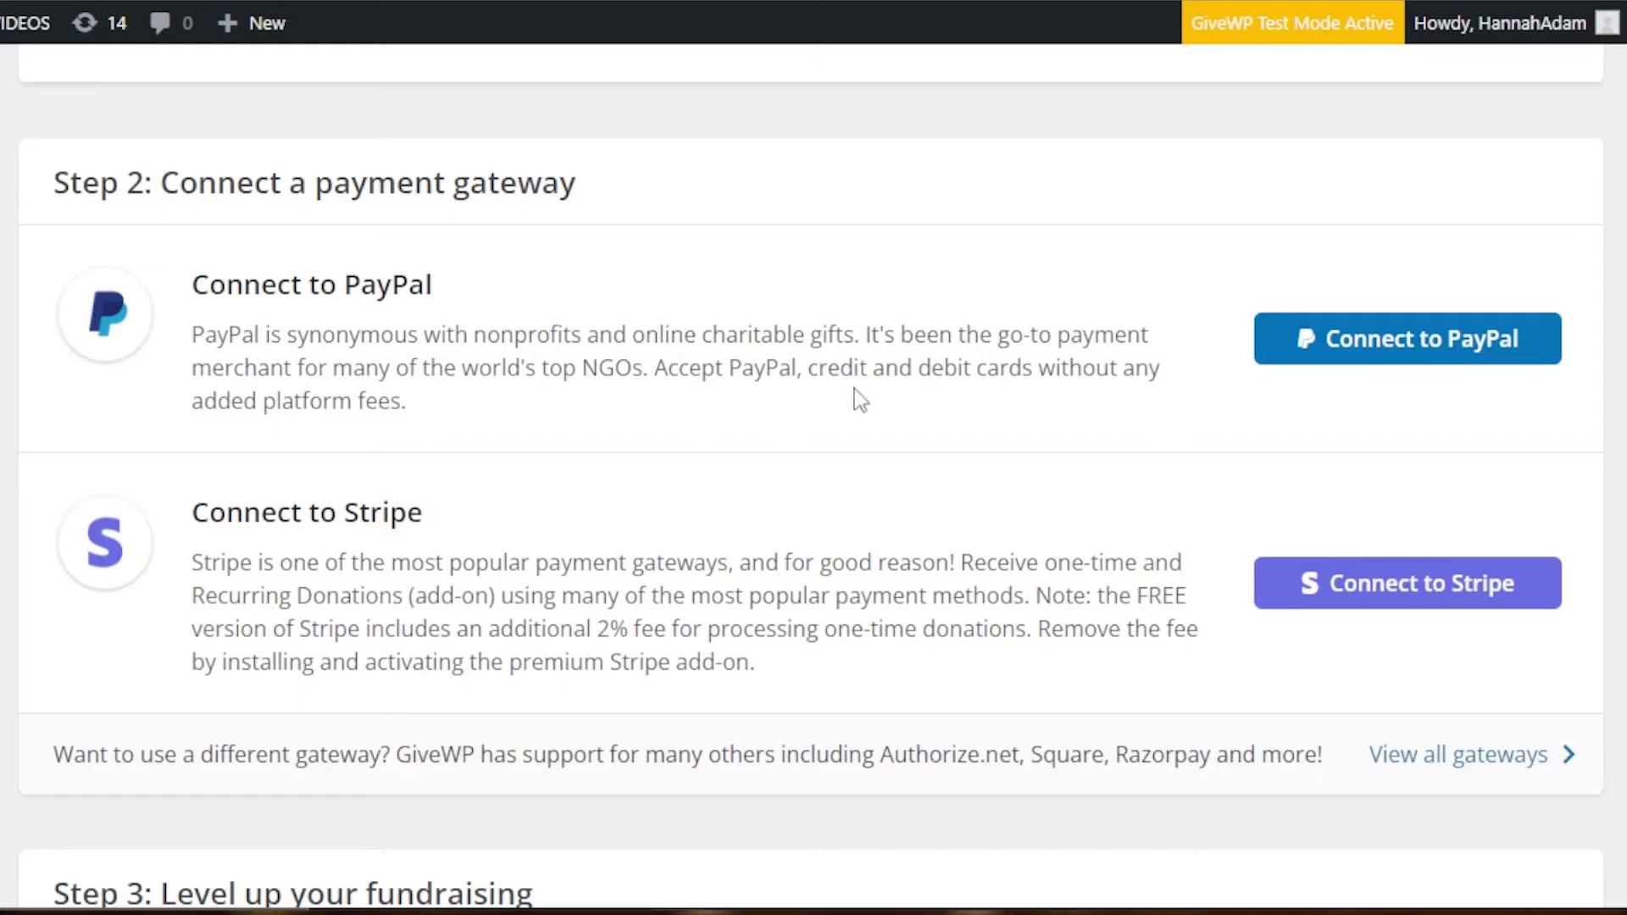
click(1359, 339)
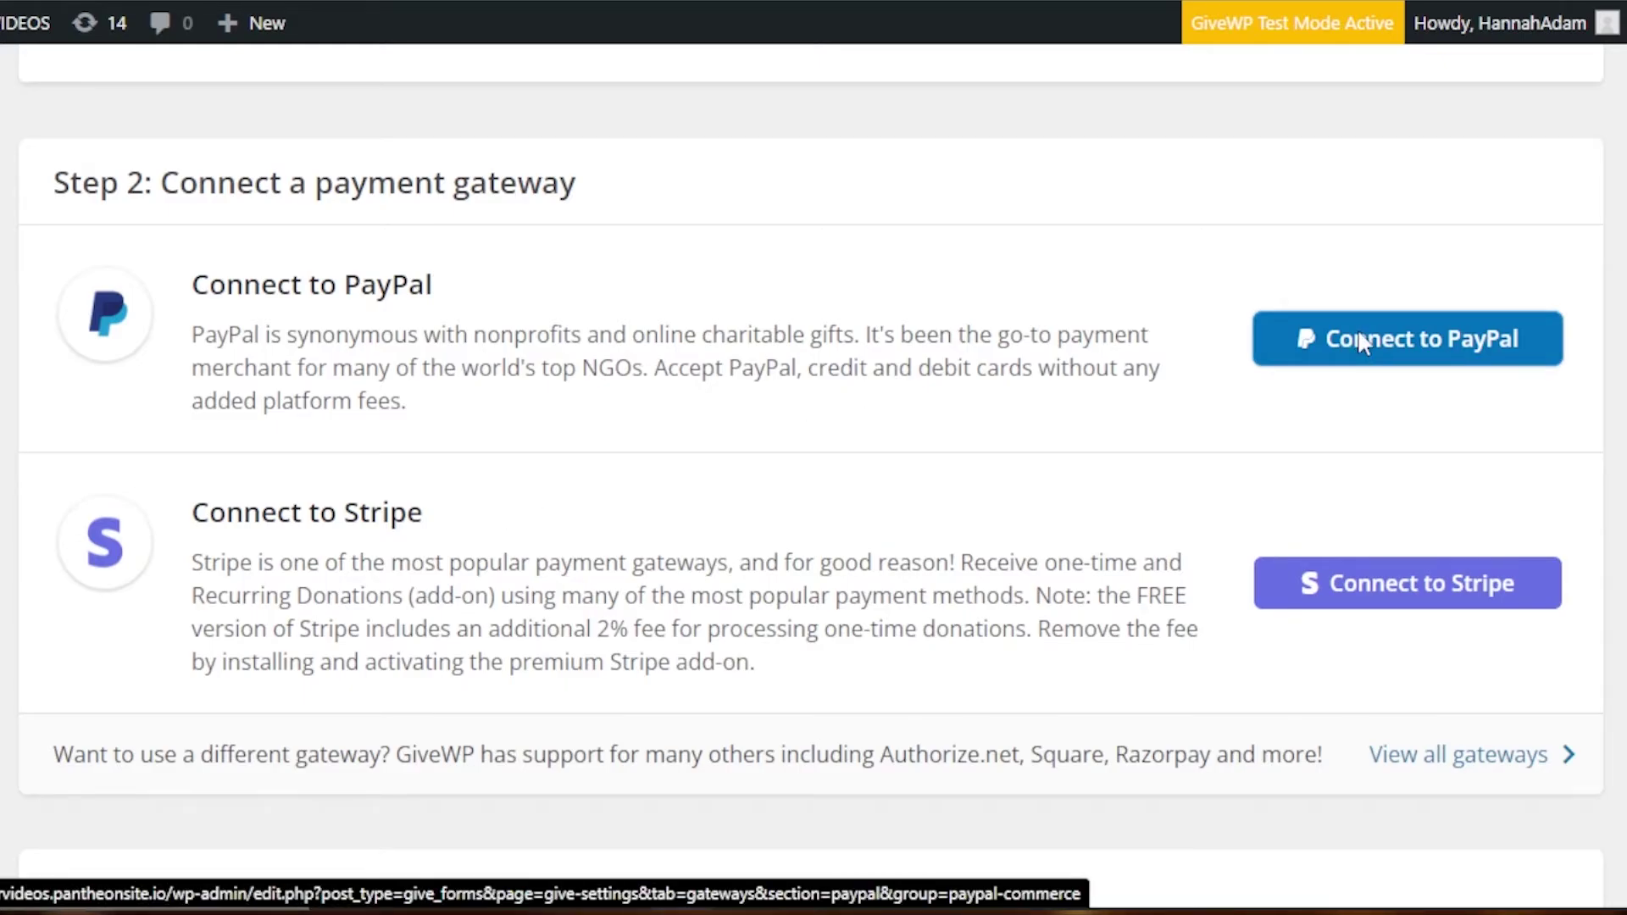
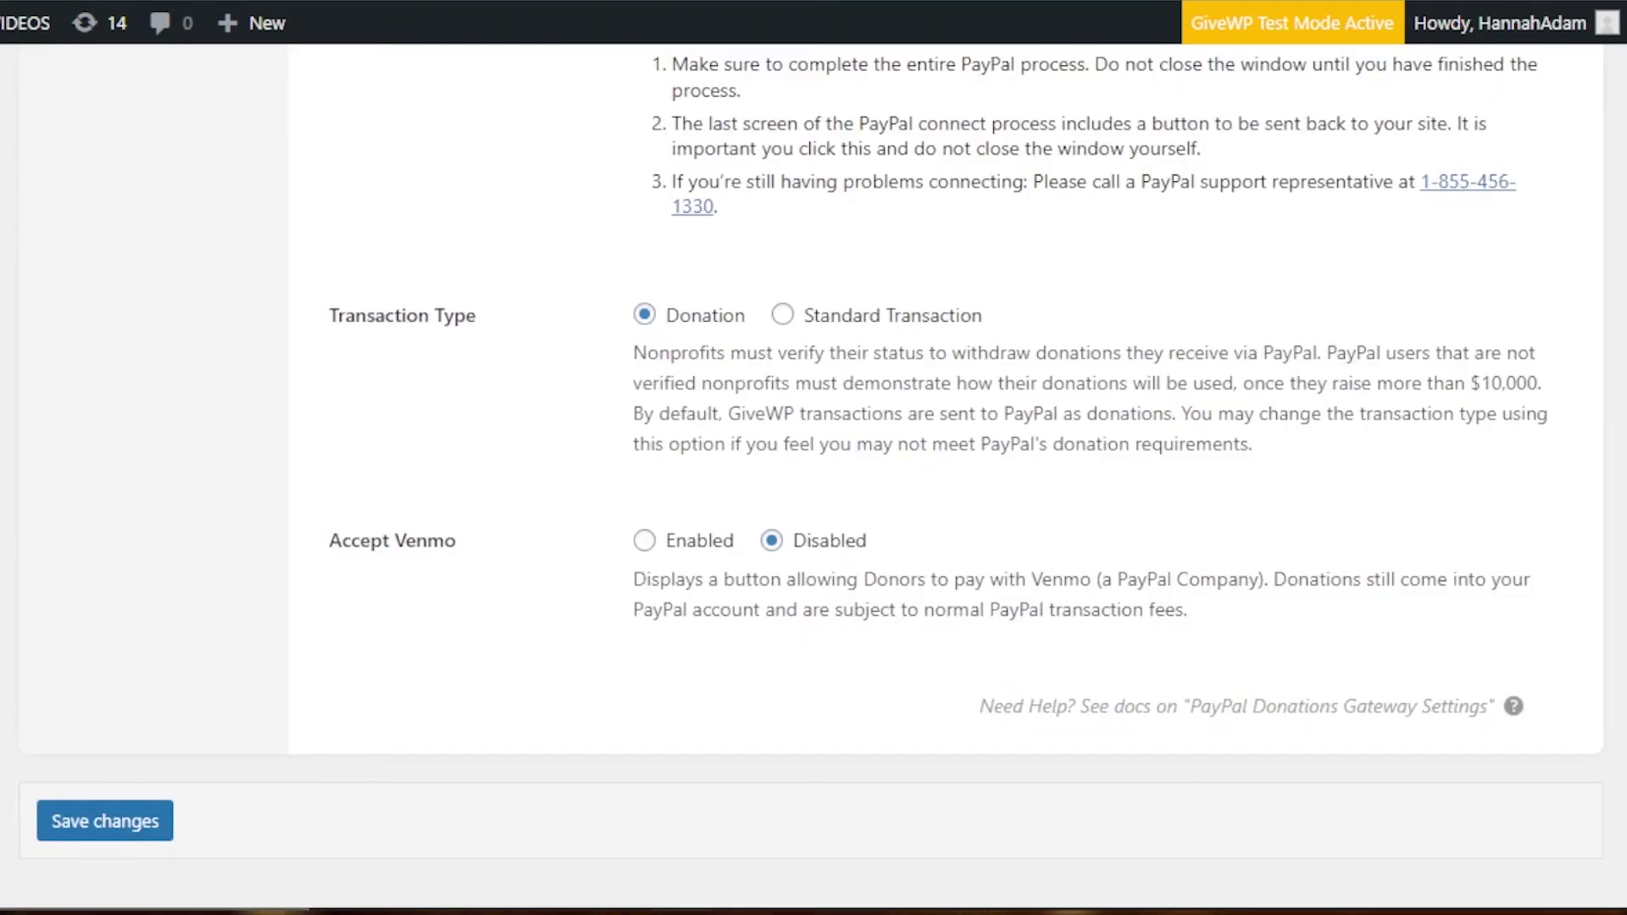
scroll(846, 119, down, 1)
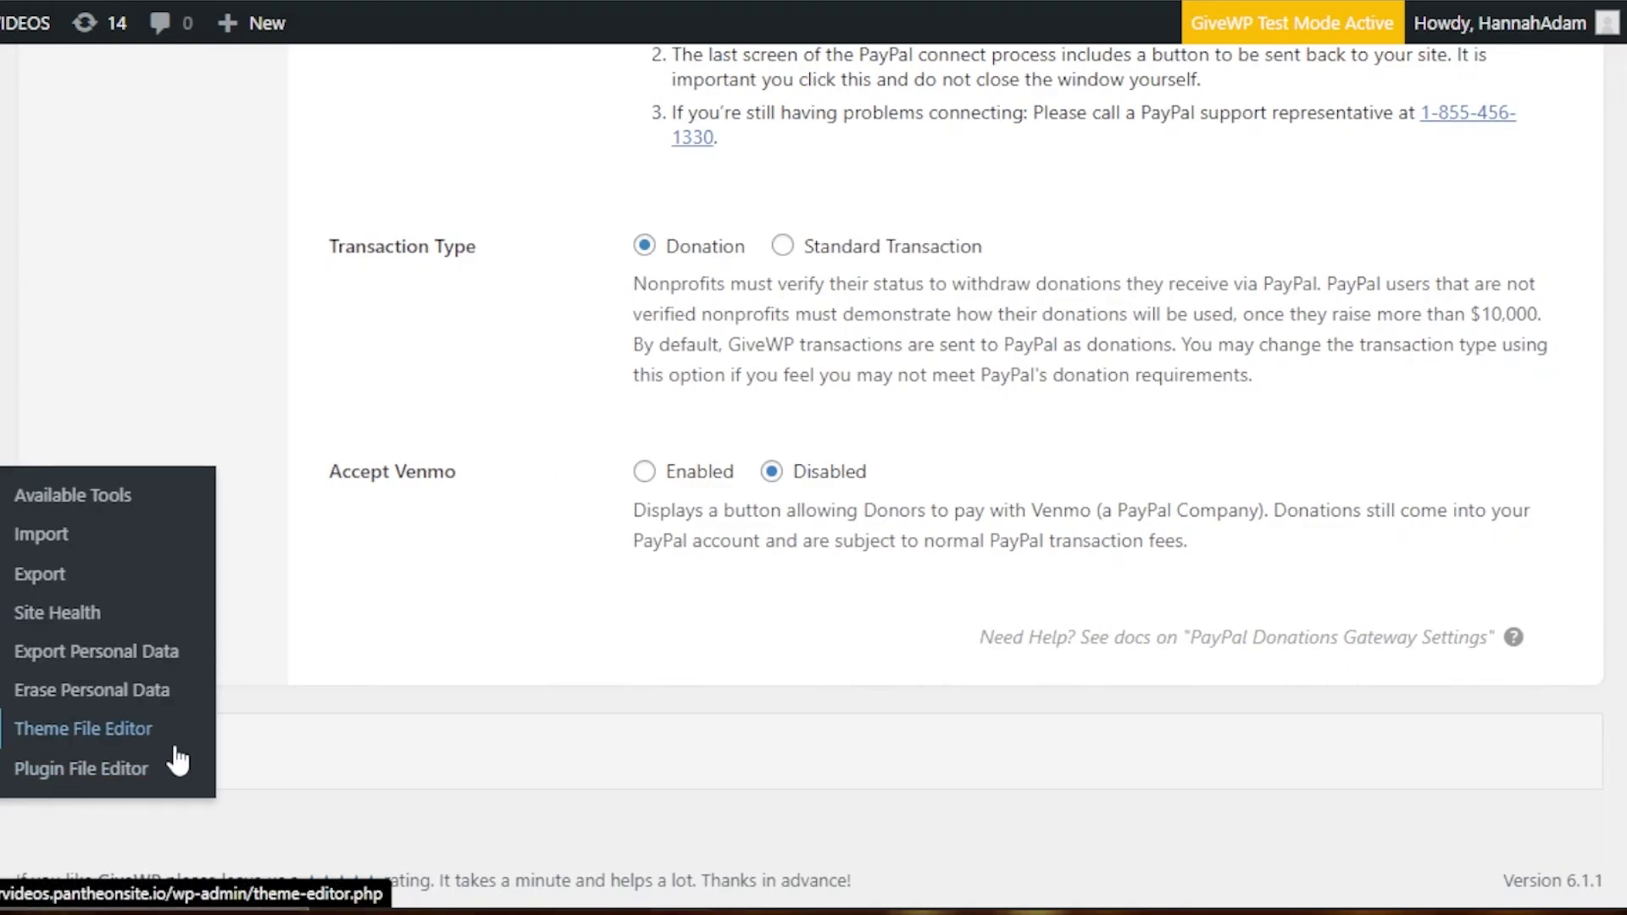
click(152, 763)
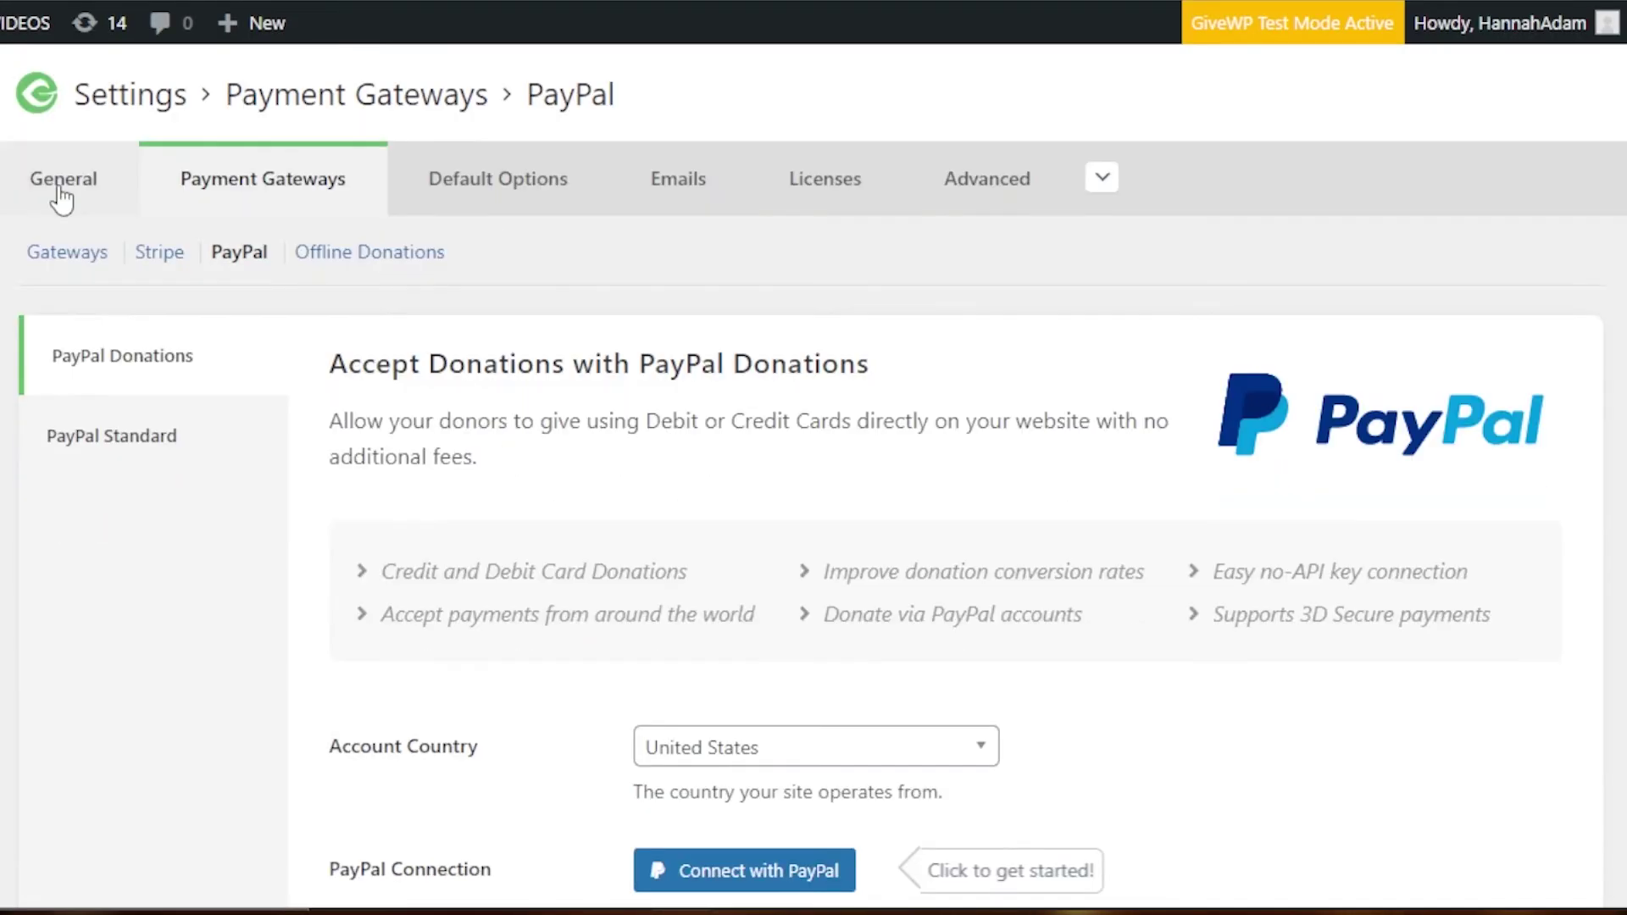
- Open GiveWP's General settings and examine the donation page assignments, legacy page override and base location options
click(59, 199)
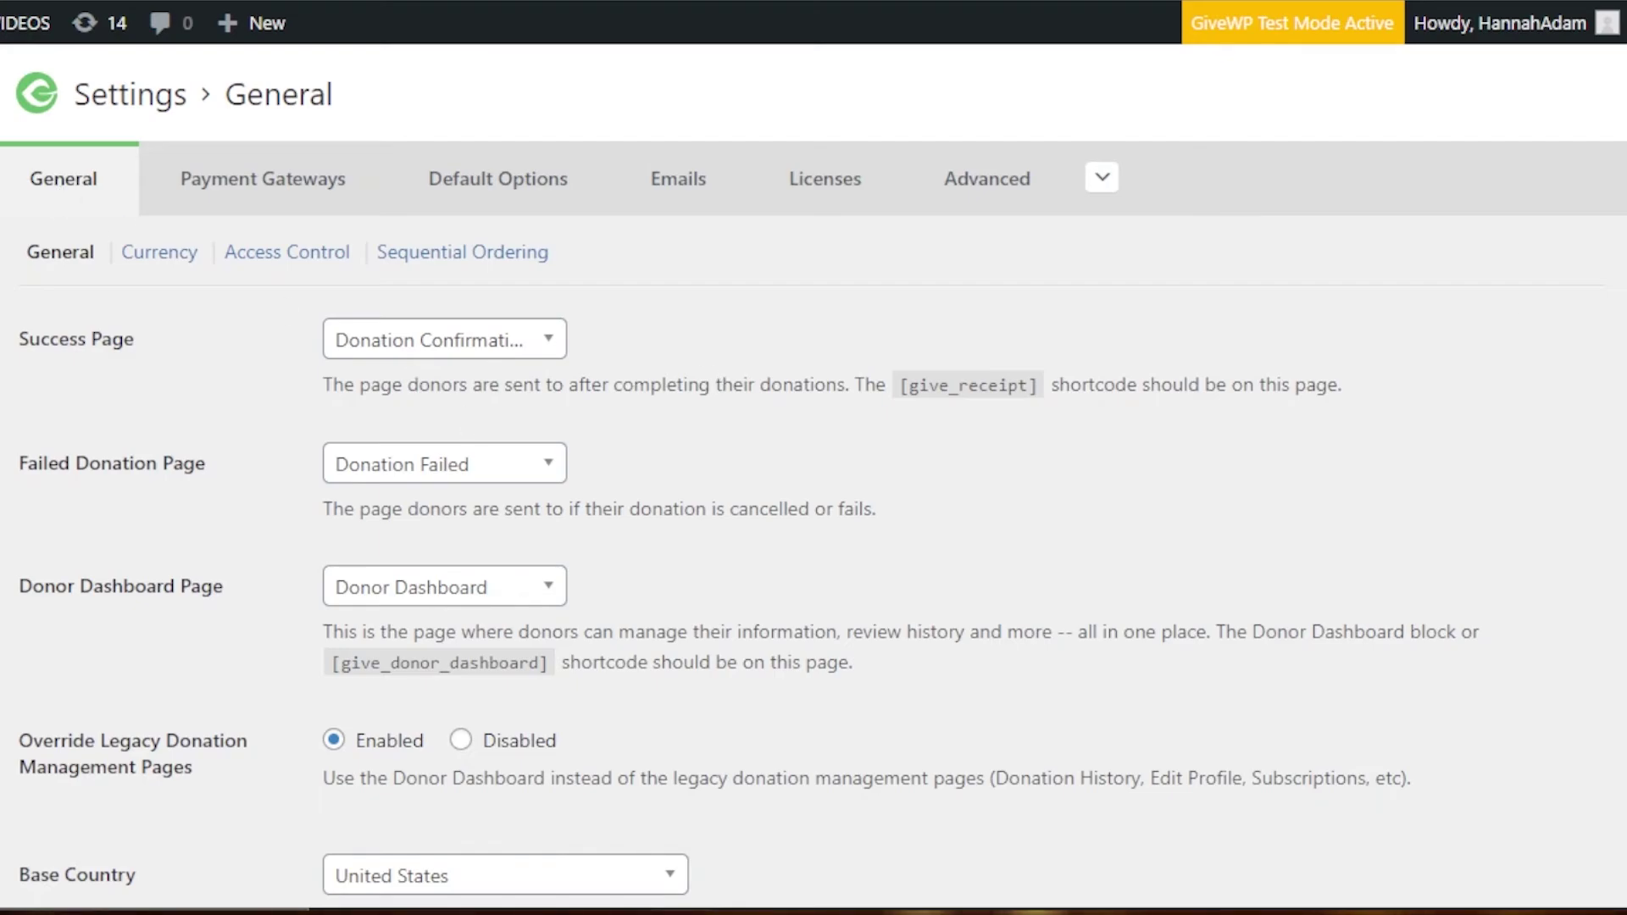
scroll(639, 374, down, 4)
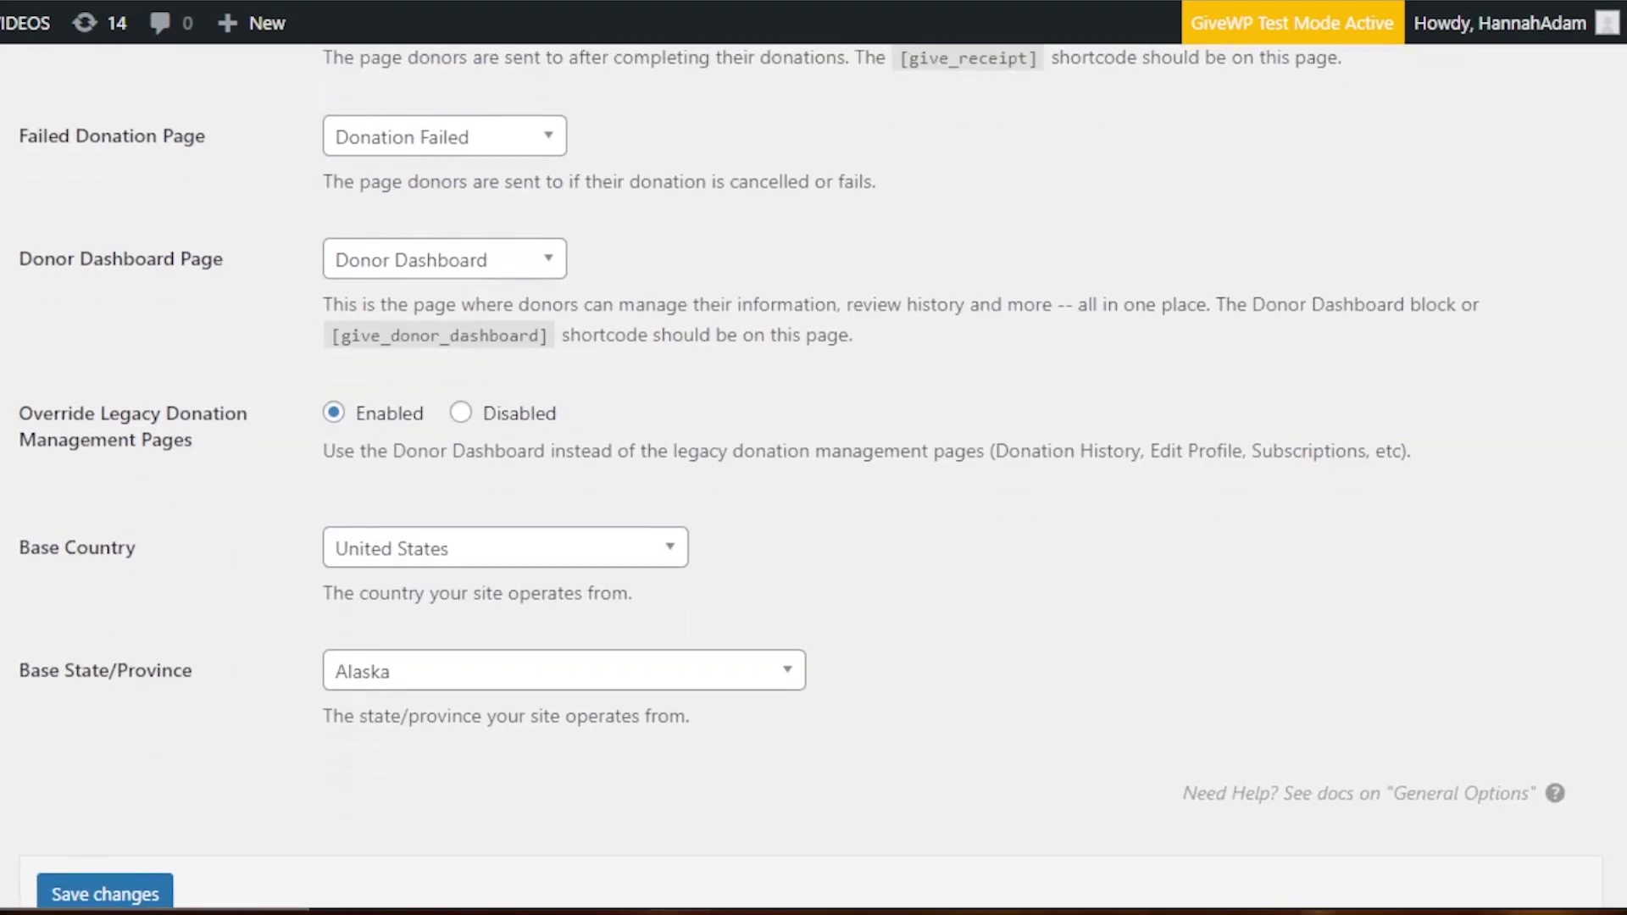
scroll(1171, 292, up, 4)
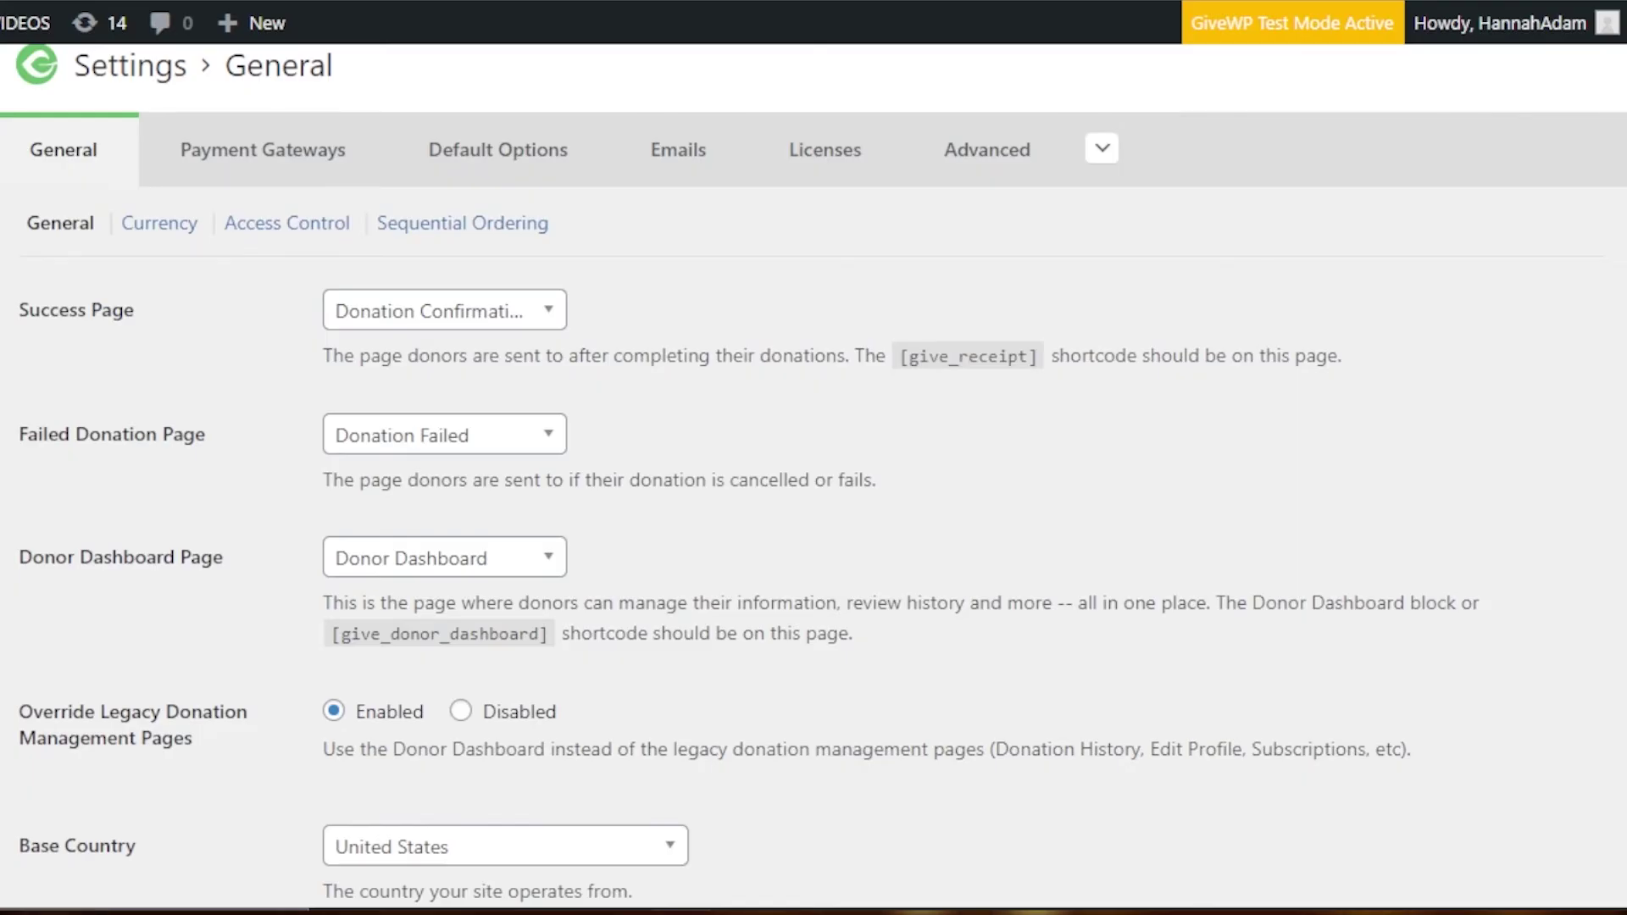
scroll(1484, 327, down, 6)
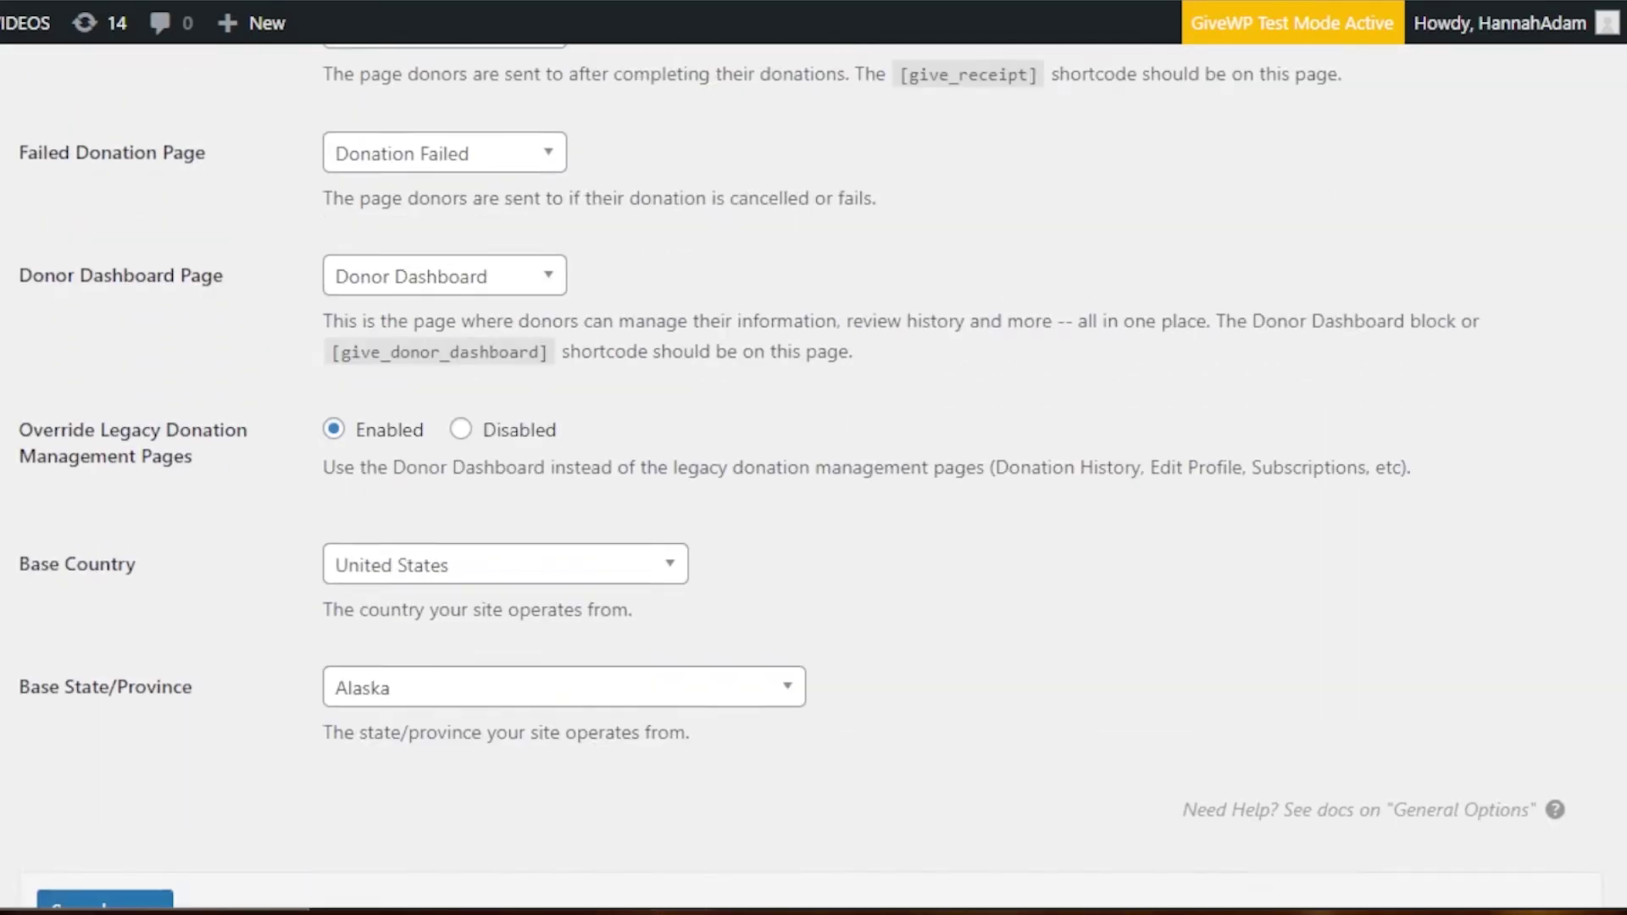
scroll(1485, 326, up, 7)
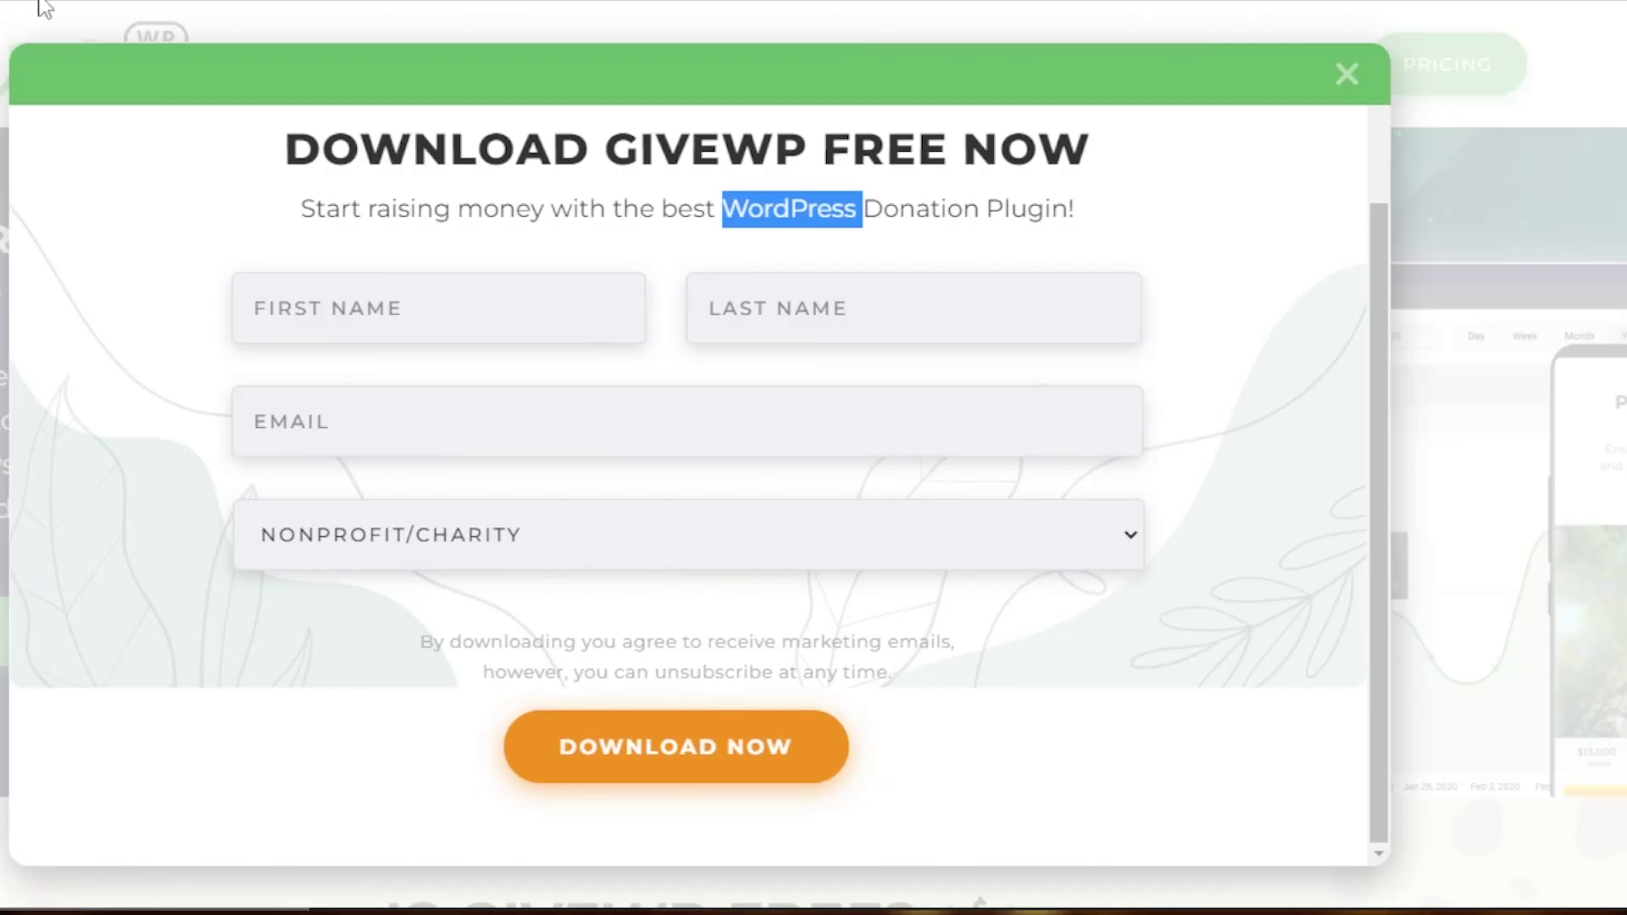
- Switch to the GiveWP website, dismiss the free download form and look through the free plugin's feature overview
click(1348, 74)
scroll(813, 458, down, 20)
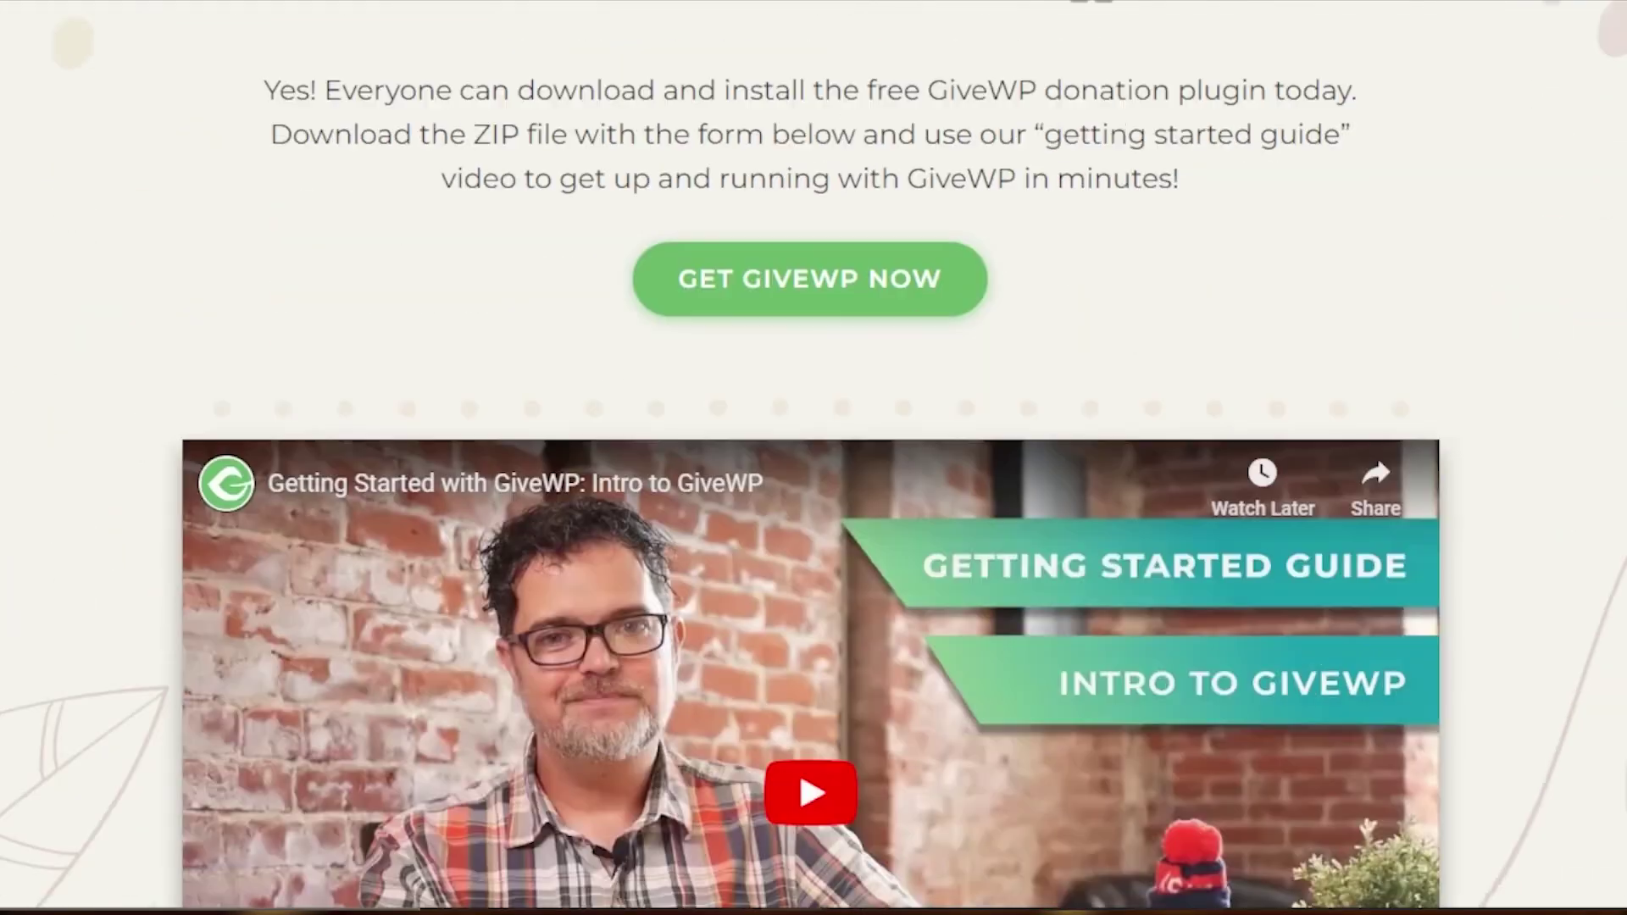
scroll(814, 457, up, 12)
scroll(880, 406, up, 5)
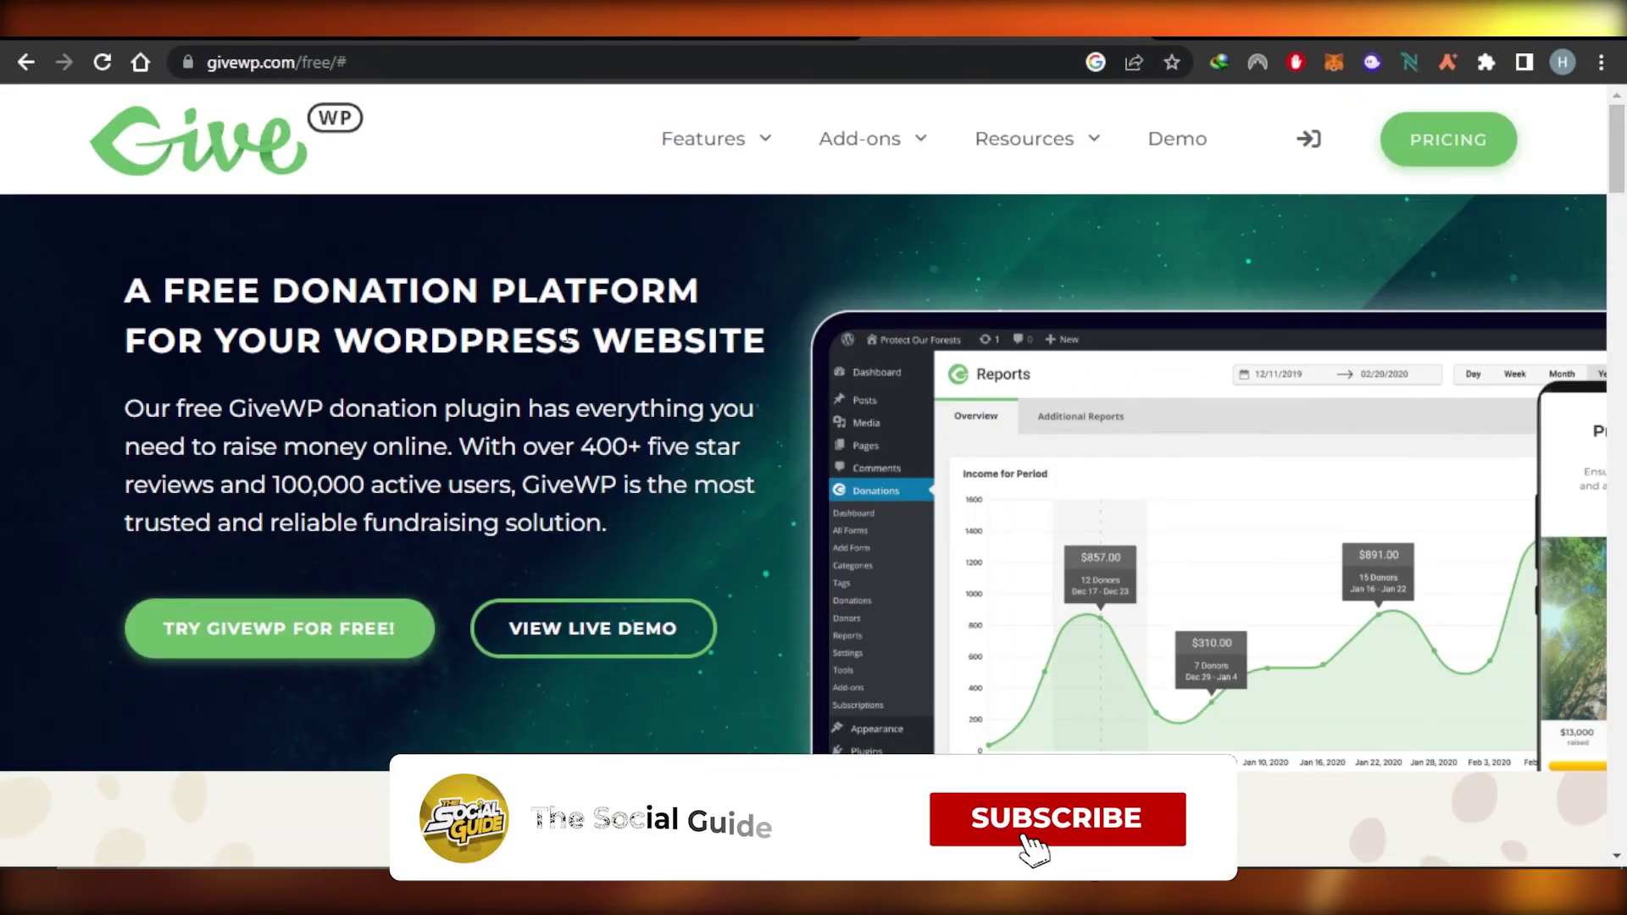
scroll(813, 457, down, 2)
scroll(814, 458, down, 15)
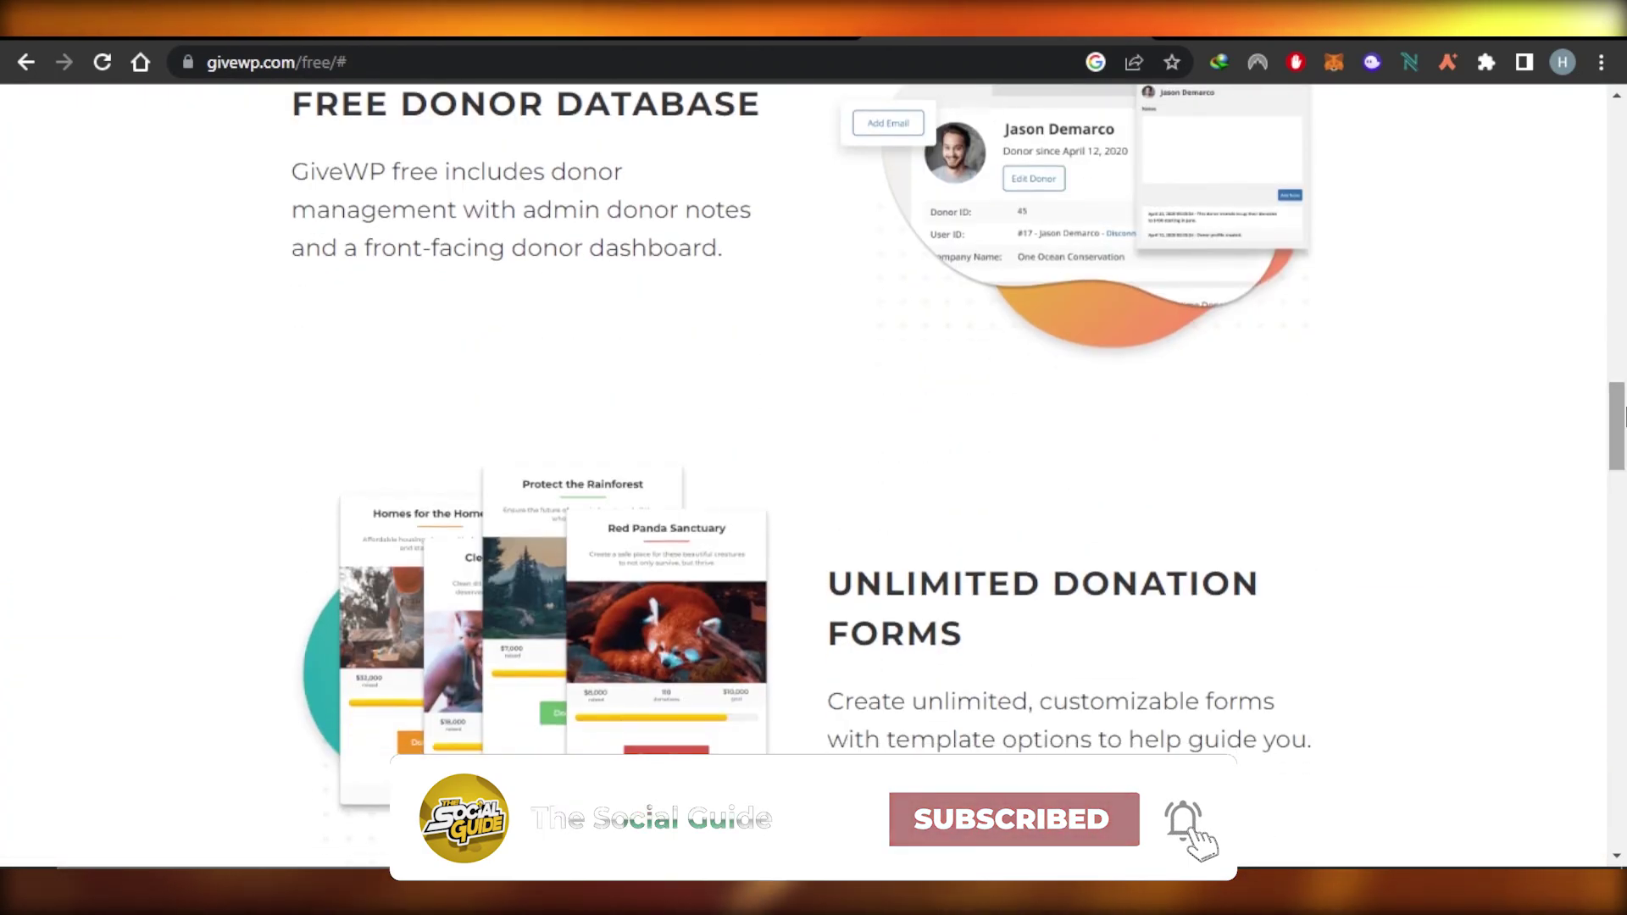
scroll(814, 458, down, 10)
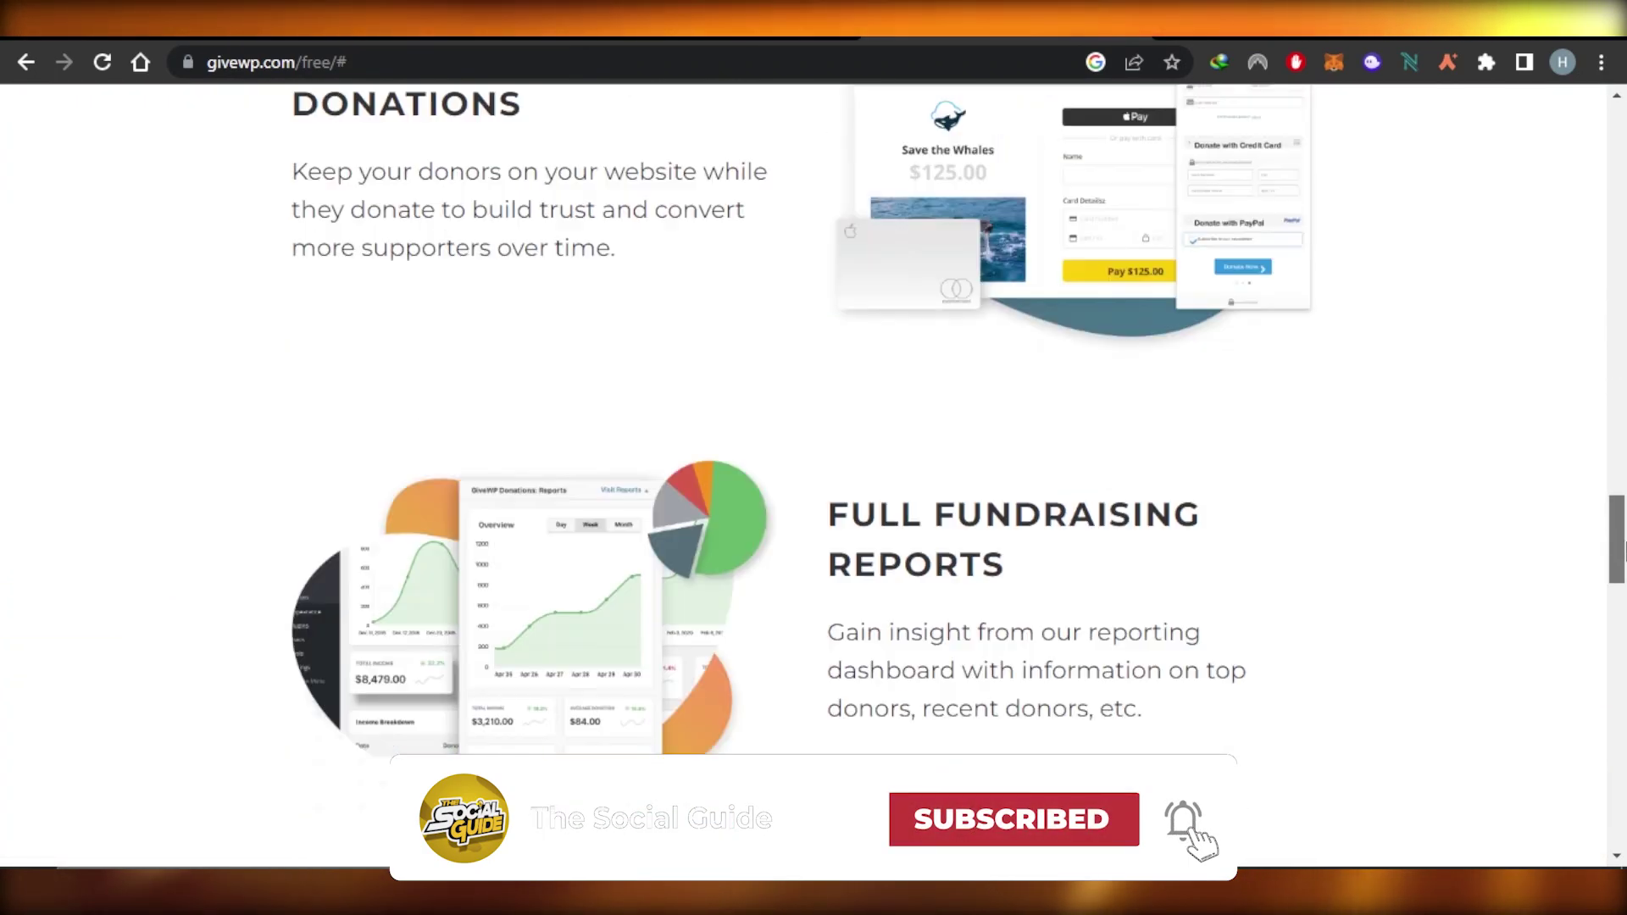